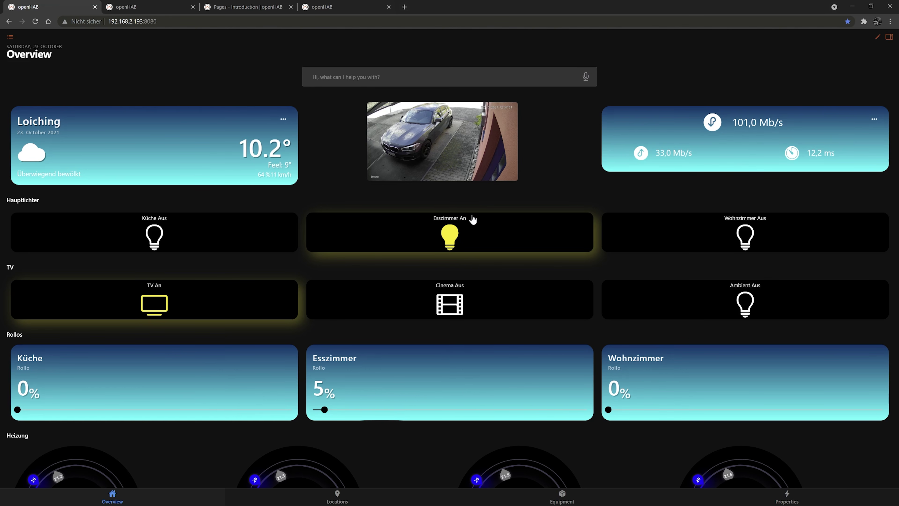
Step: Look through the home page's Locations, Equipment and Properties card views in turn
click(342, 500)
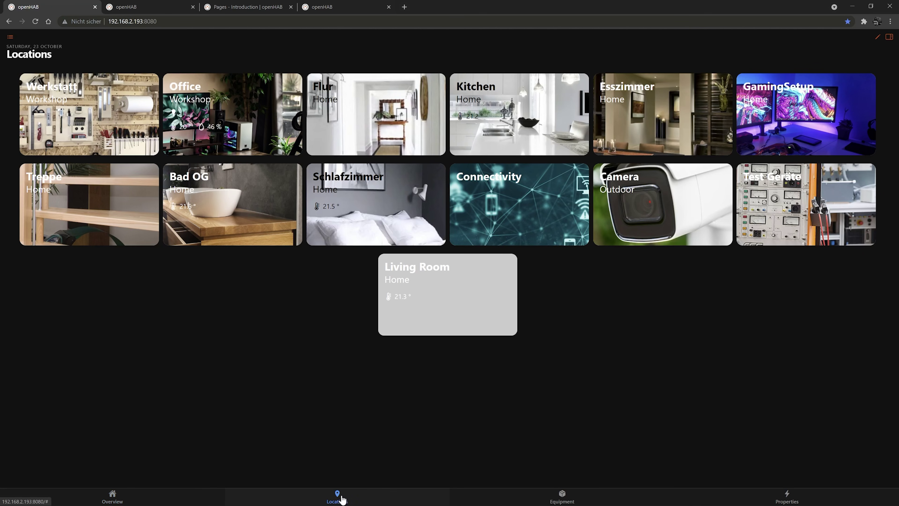
click(563, 496)
click(793, 500)
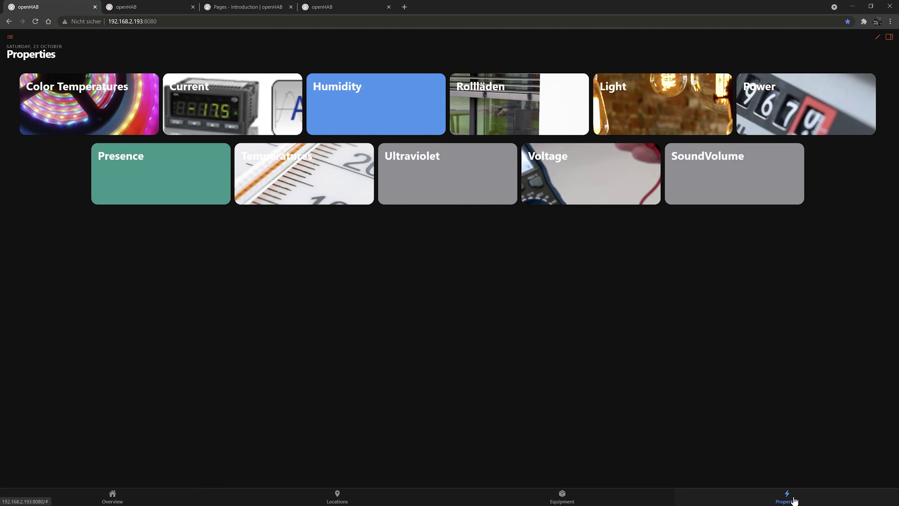
Step: Review all equipment entries on the Living Room card in the Locations view, then close the card
click(336, 496)
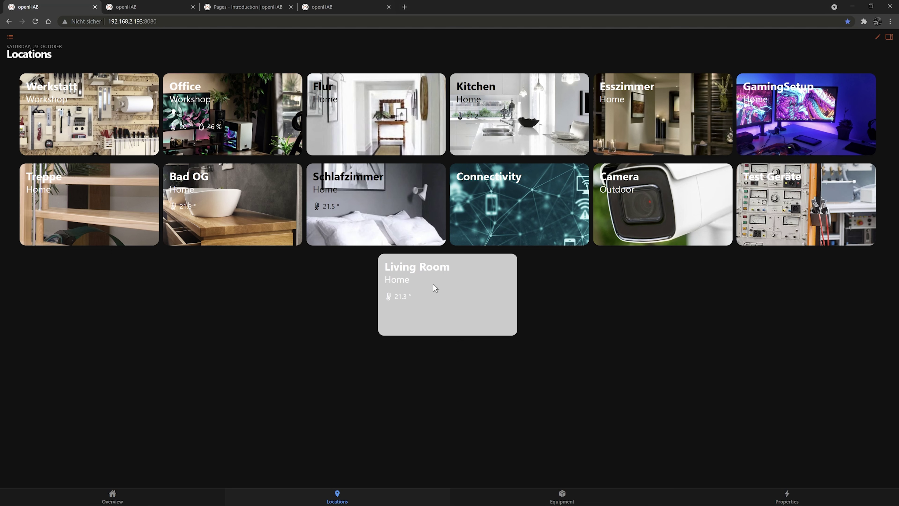
click(474, 294)
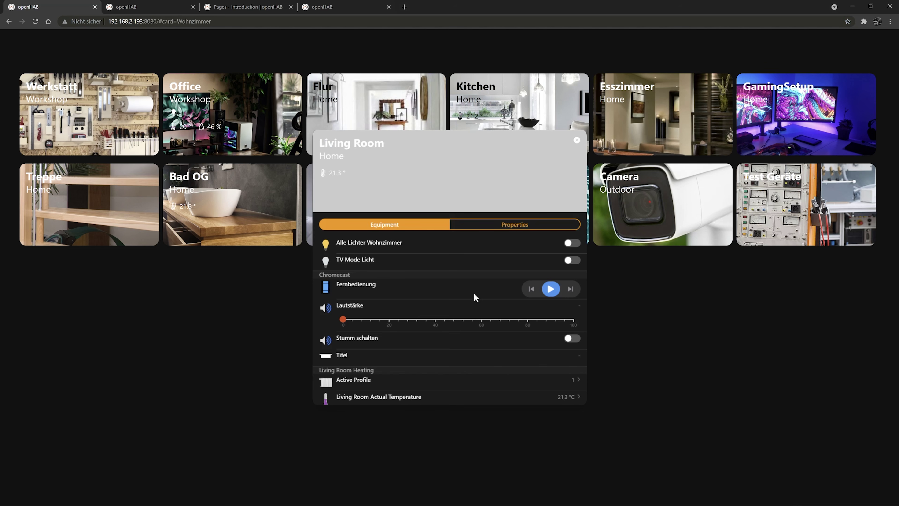
scroll(445, 256, down, 5)
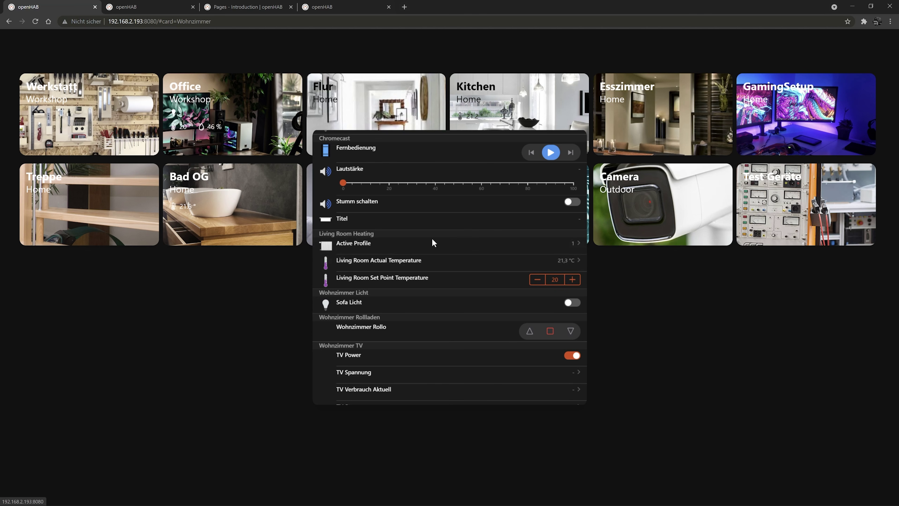
scroll(429, 282, down, 3)
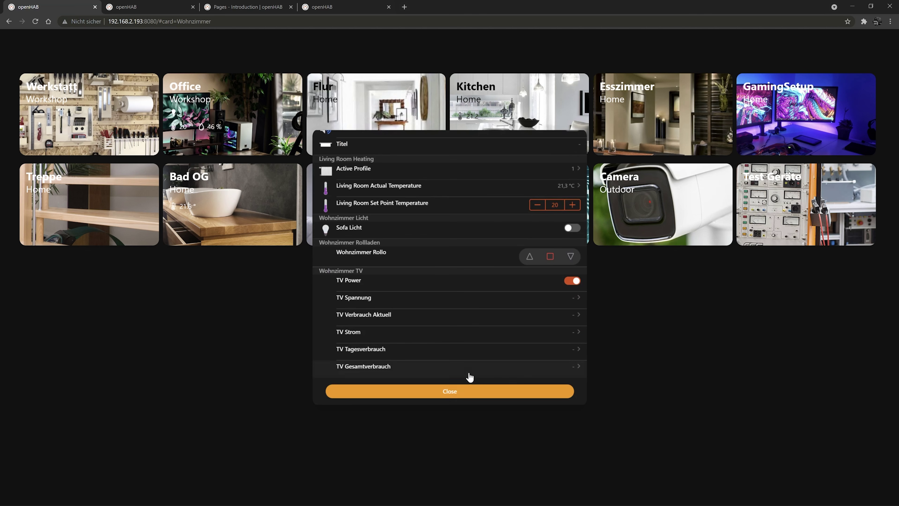
click(465, 396)
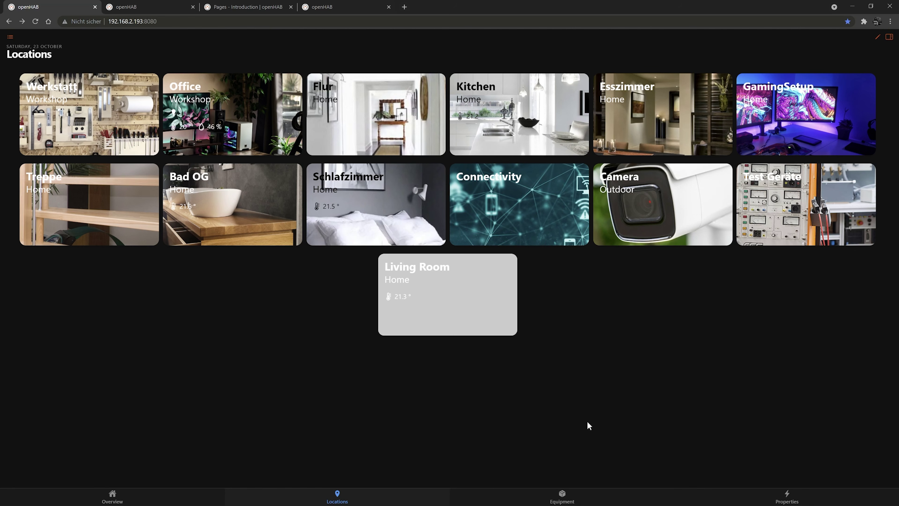
Step: Review the heating entries on the Radiator Controls card in the Equipment view, then close the card
click(564, 496)
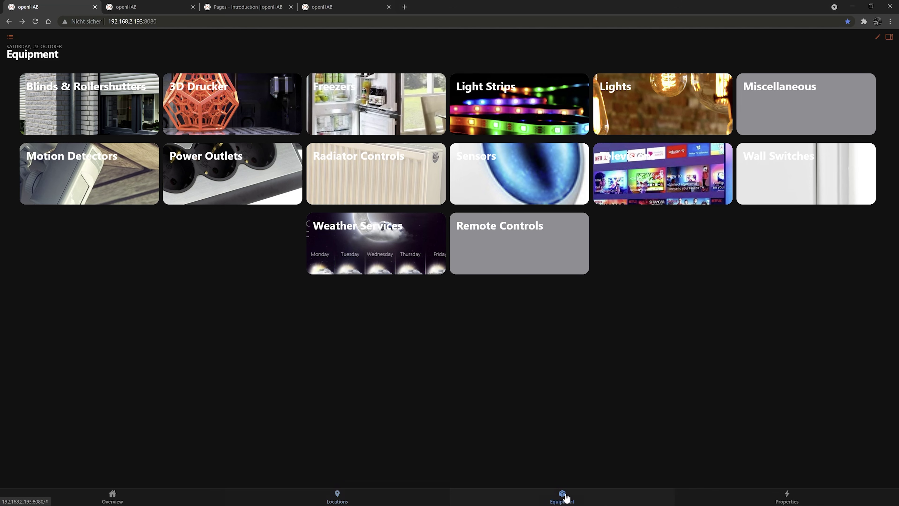
click(368, 173)
scroll(445, 252, down, 2)
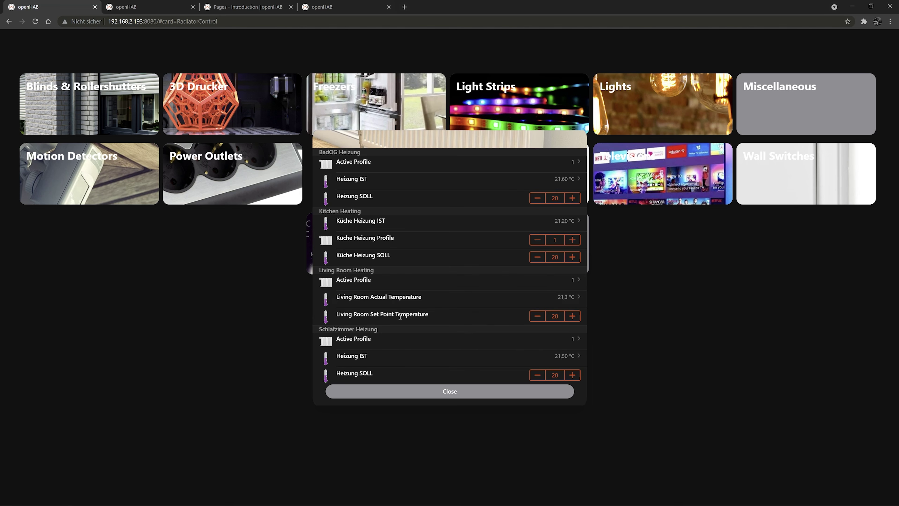
click(478, 391)
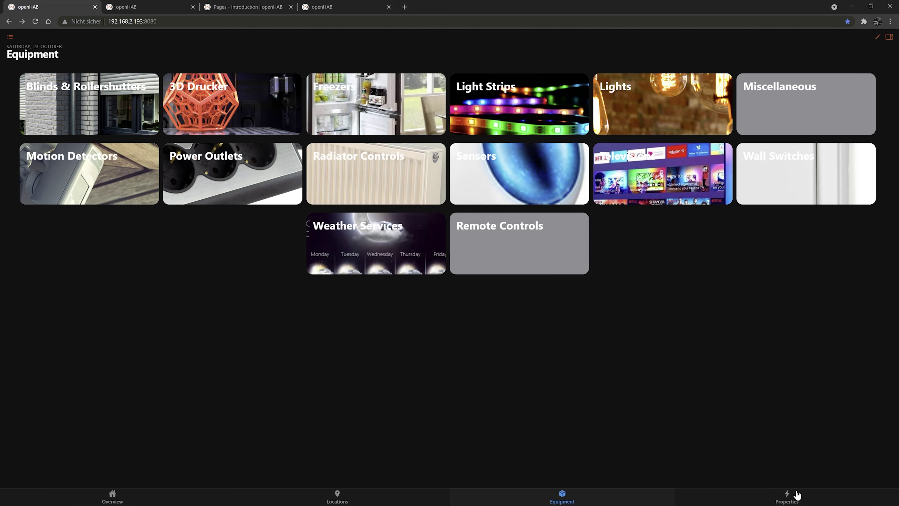
Step: Review the measurements and controls on the Temperatures card in the Properties view, then close the card
click(794, 494)
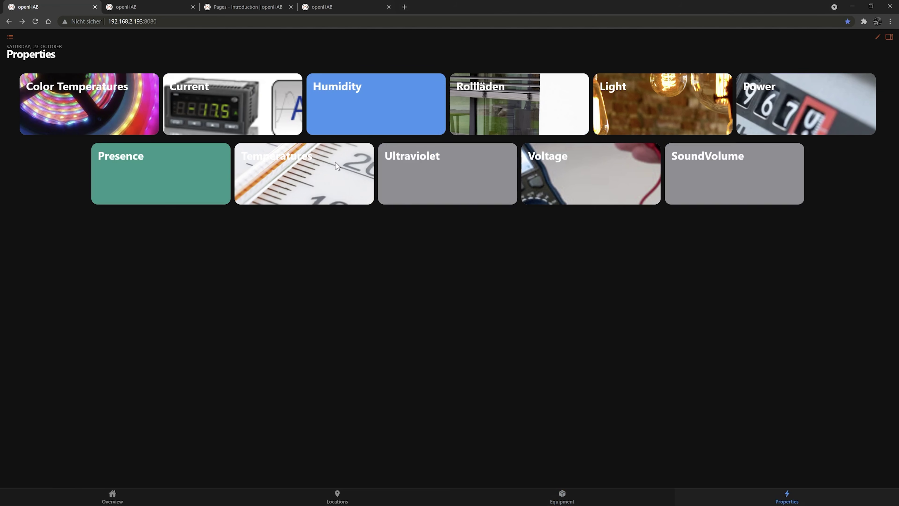
click(300, 183)
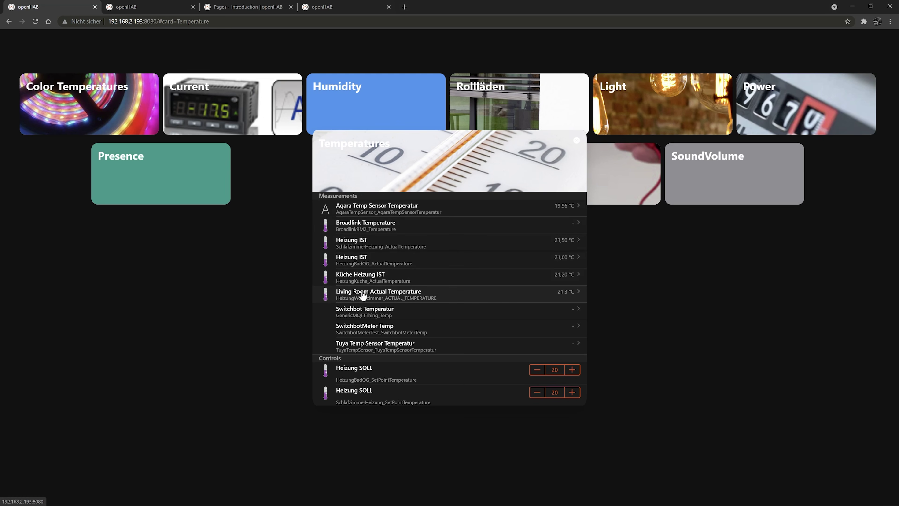
scroll(434, 297, down, 3)
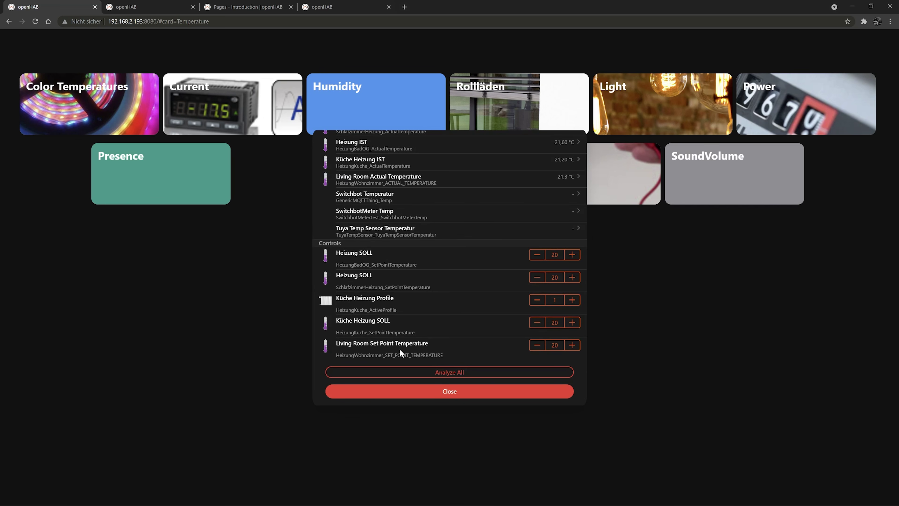
click(452, 392)
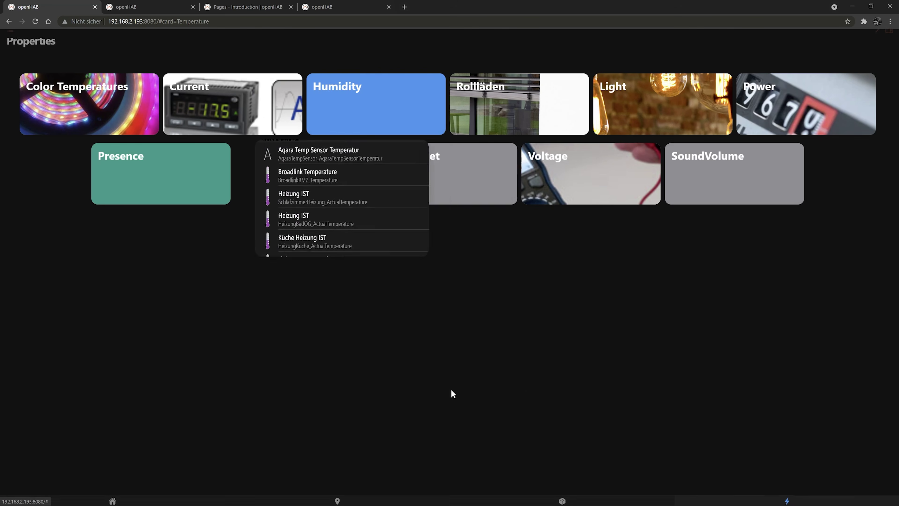
Step: In the semantic model, expand Home and Living Room and show the editable details of Living Room Heating to check its semantic class
click(145, 8)
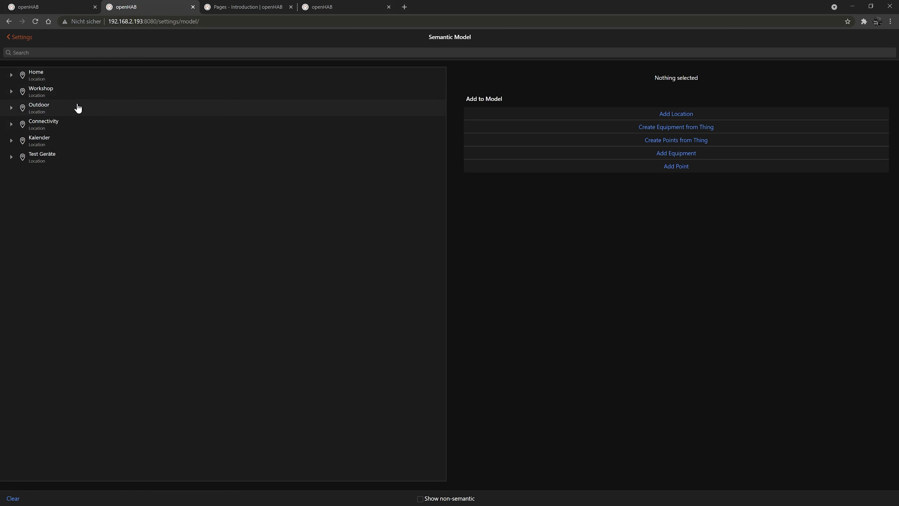
click(12, 75)
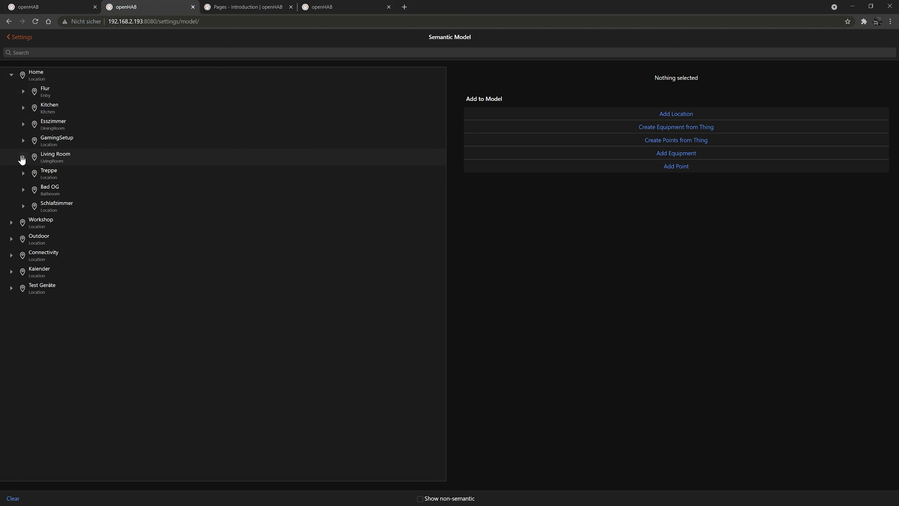
click(23, 157)
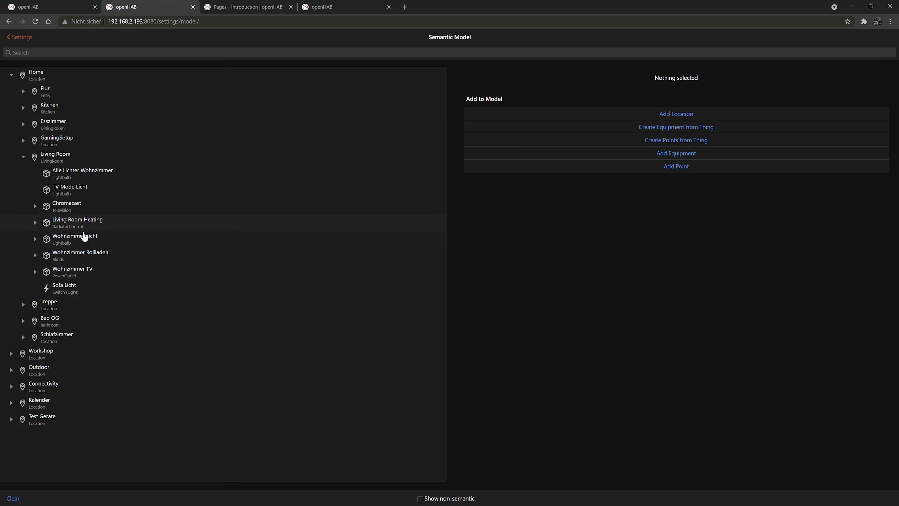
click(73, 229)
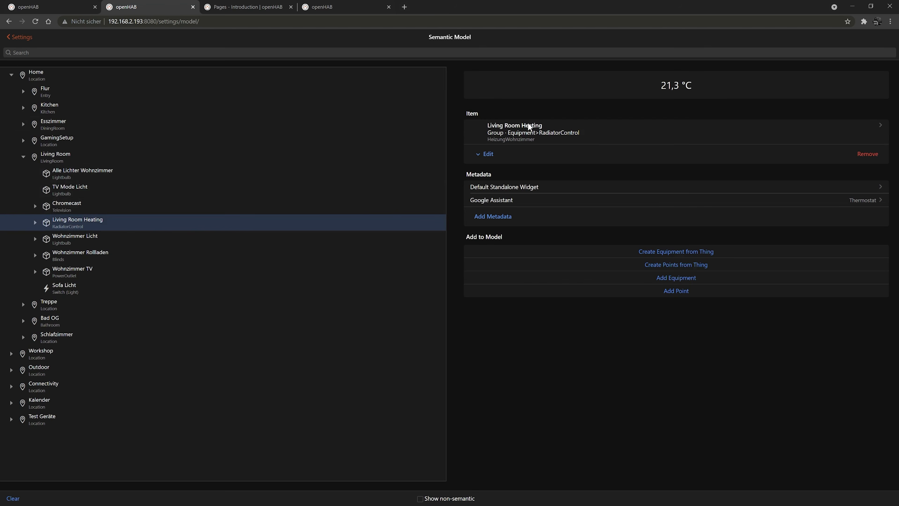
click(487, 154)
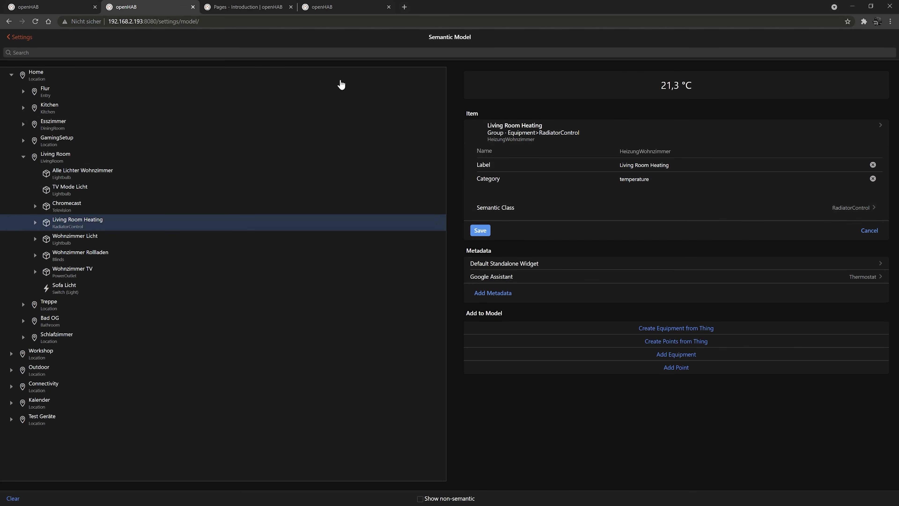
Step: Return to the home page and find the Living Room Heating group on the Radiator Controls equipment card
click(73, 10)
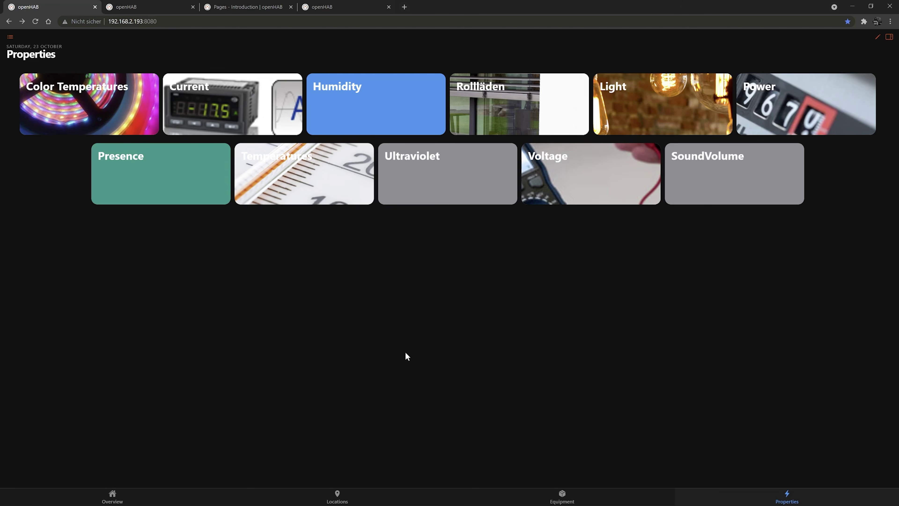
click(583, 500)
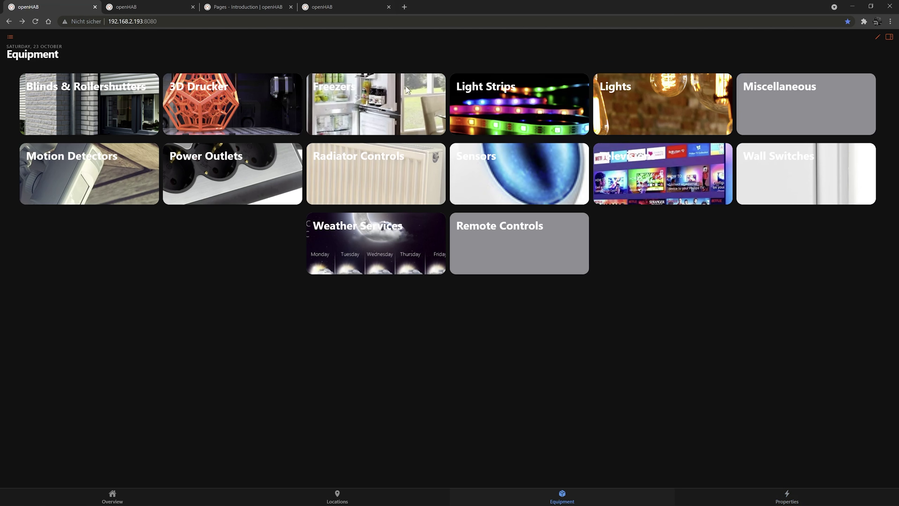
click(386, 181)
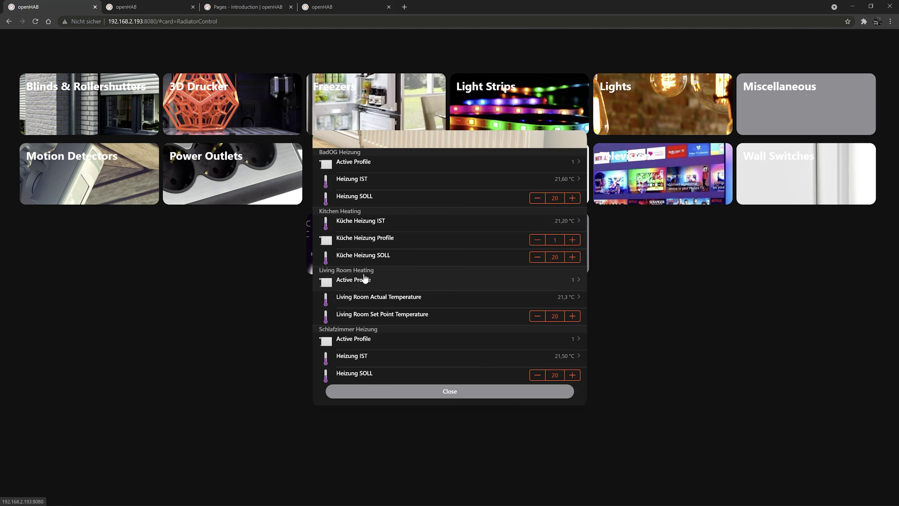
Step: In the semantic model, expand Living Room Heating and inspect the semantic class and property of its actual and set point temperature points
click(143, 12)
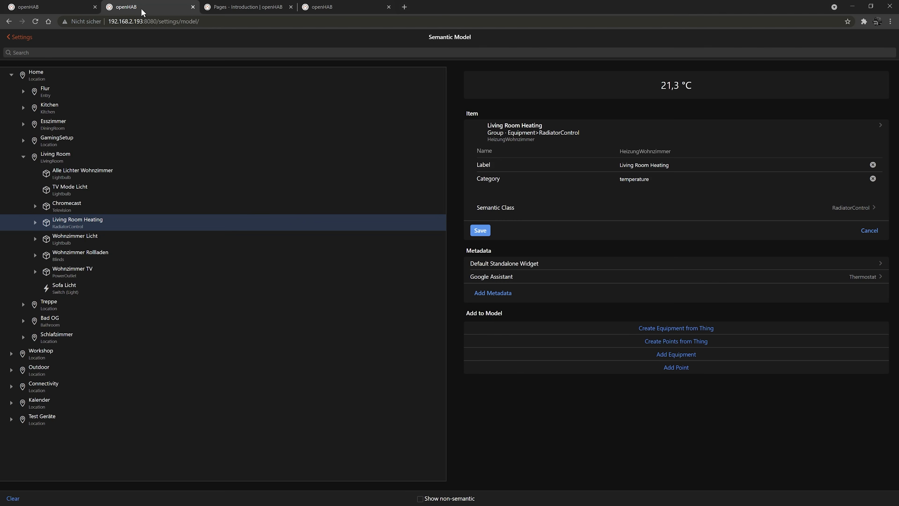
click(35, 222)
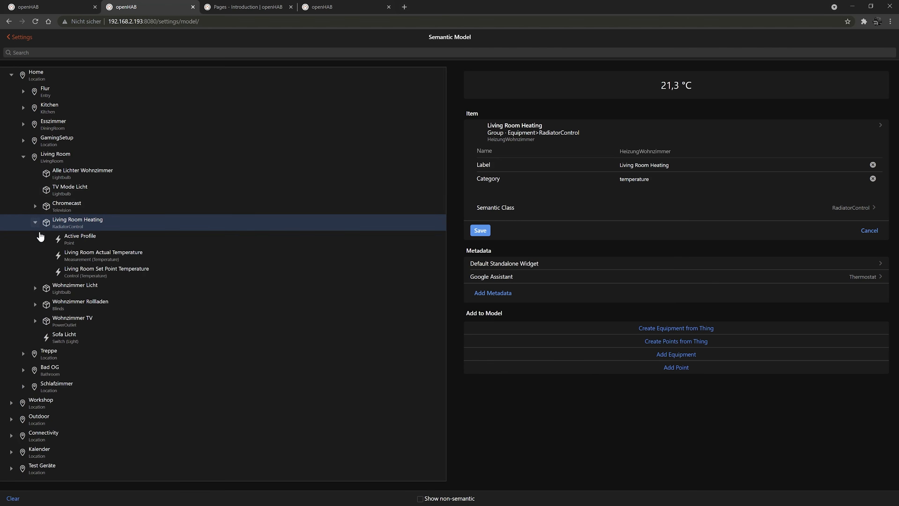
click(128, 261)
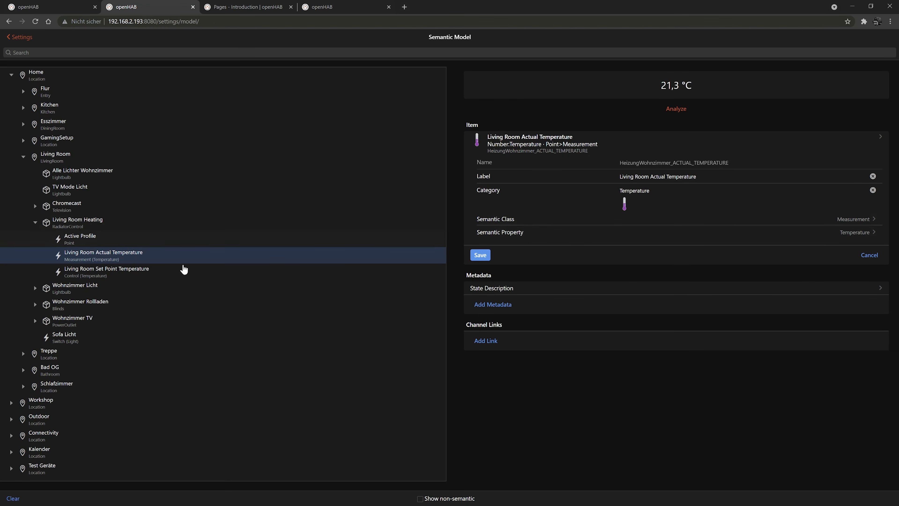
click(124, 276)
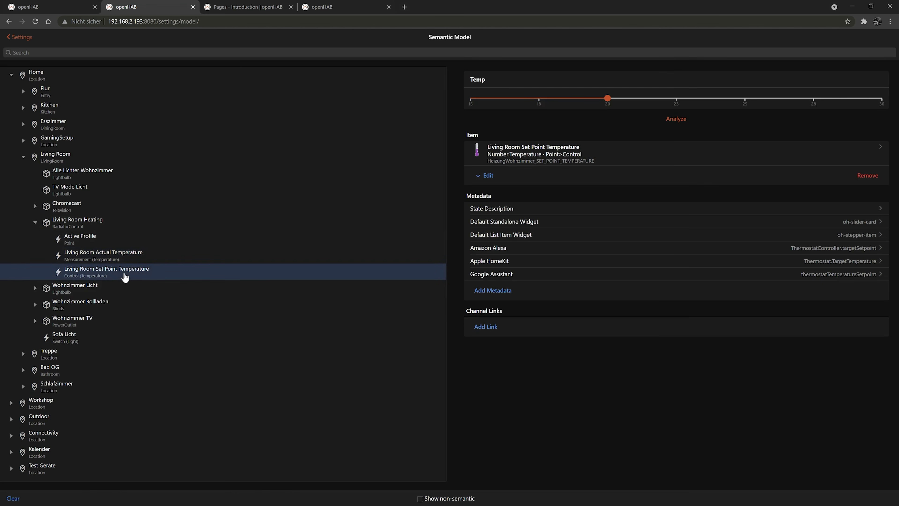
click(487, 176)
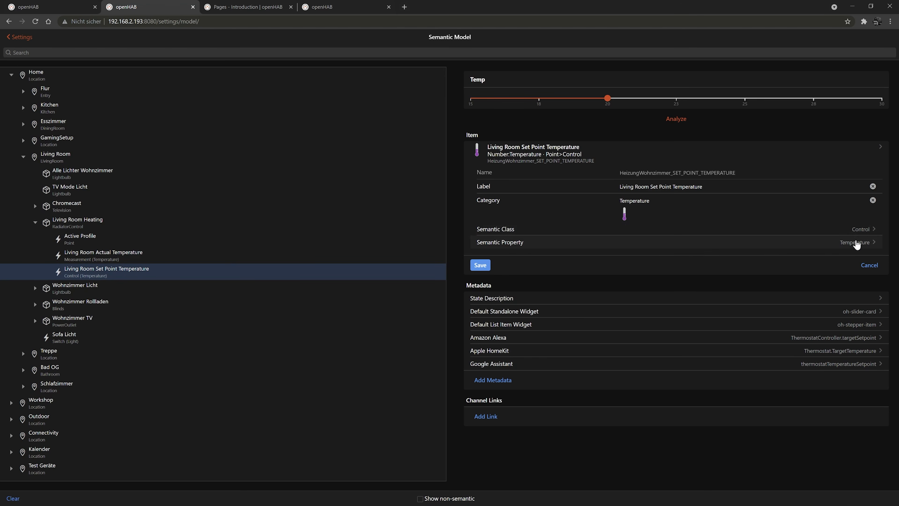
Step: Back on the home page, find the living room's actual and set point temperatures on the Temperatures property card, then close the card
click(67, 11)
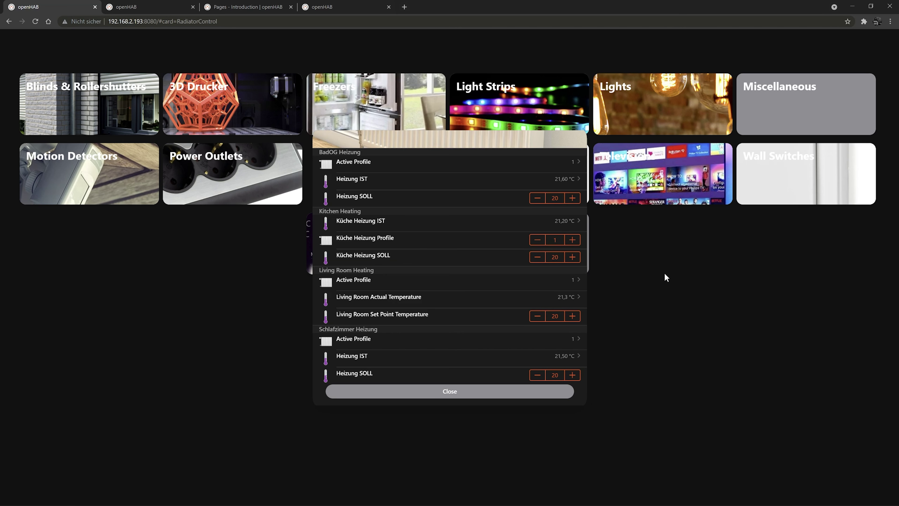
click(499, 391)
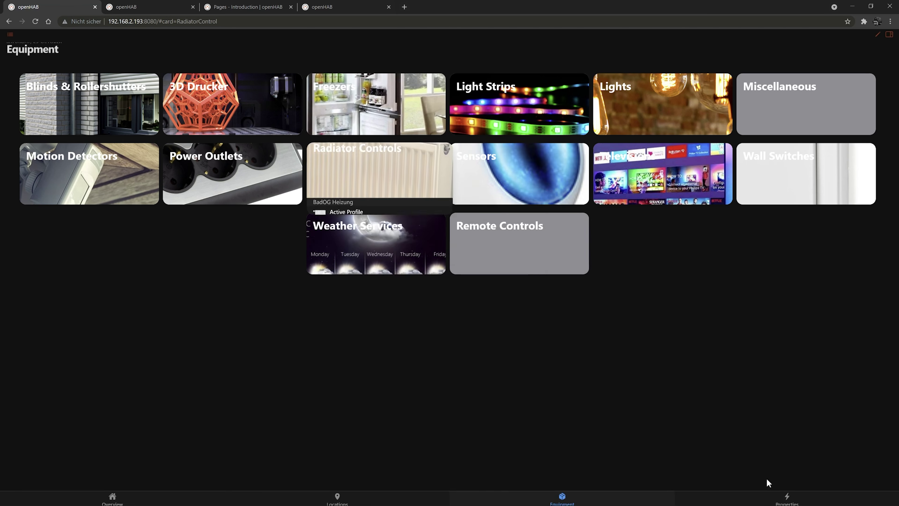
click(791, 498)
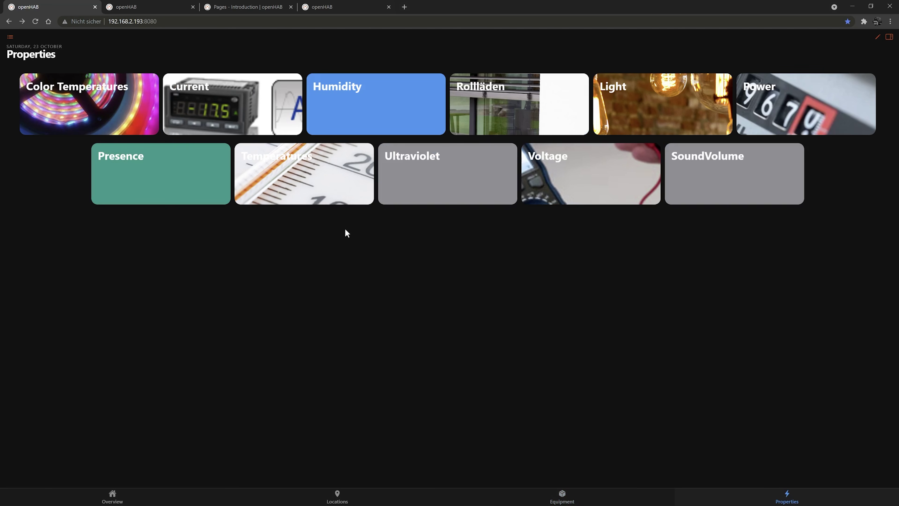
click(296, 164)
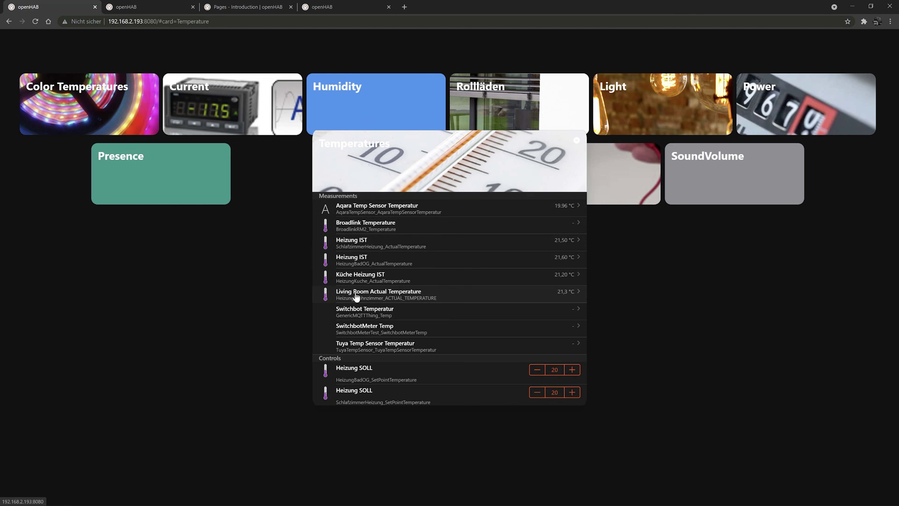
scroll(412, 299, down, 3)
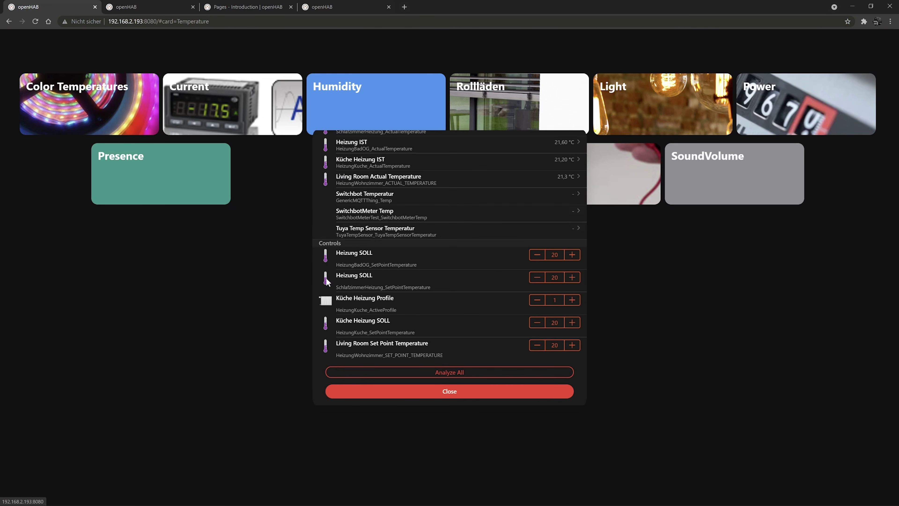
click(456, 392)
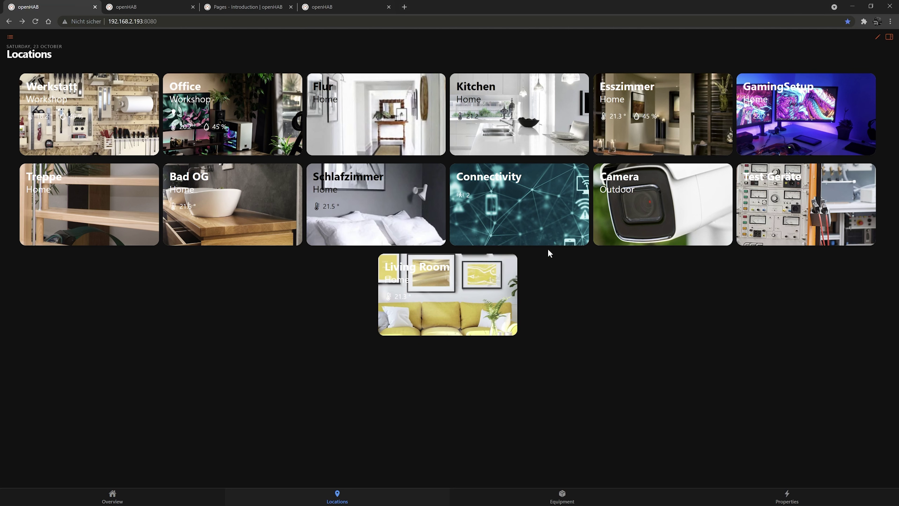
Step: Edit the home page and look through its card lists for locations, equipment and properties
click(878, 38)
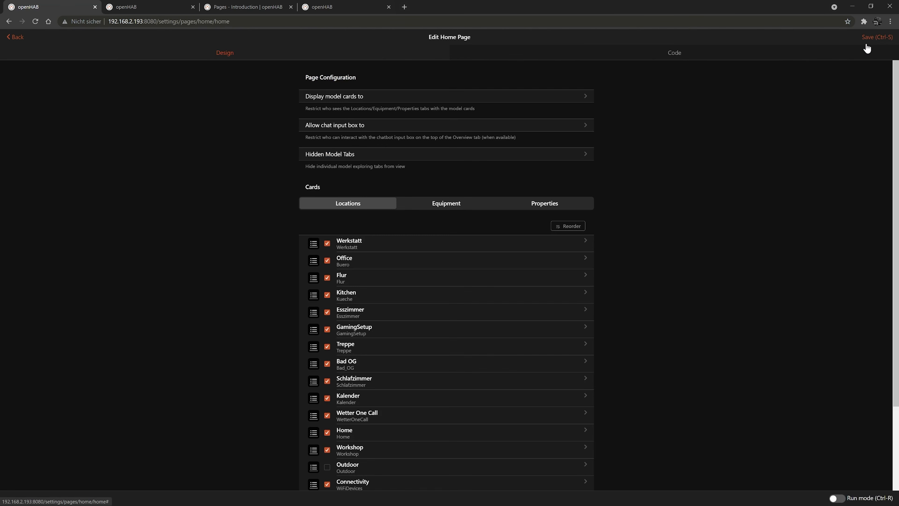
scroll(423, 237, down, 2)
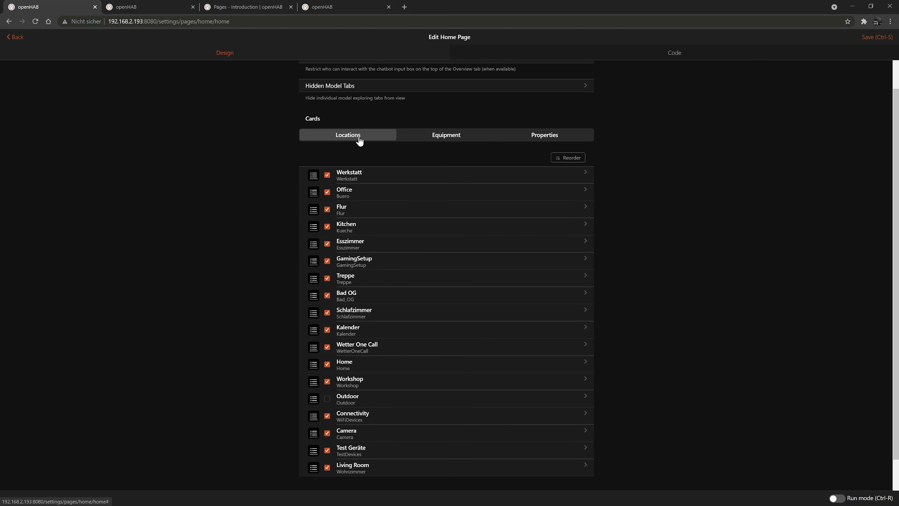
click(445, 139)
click(546, 152)
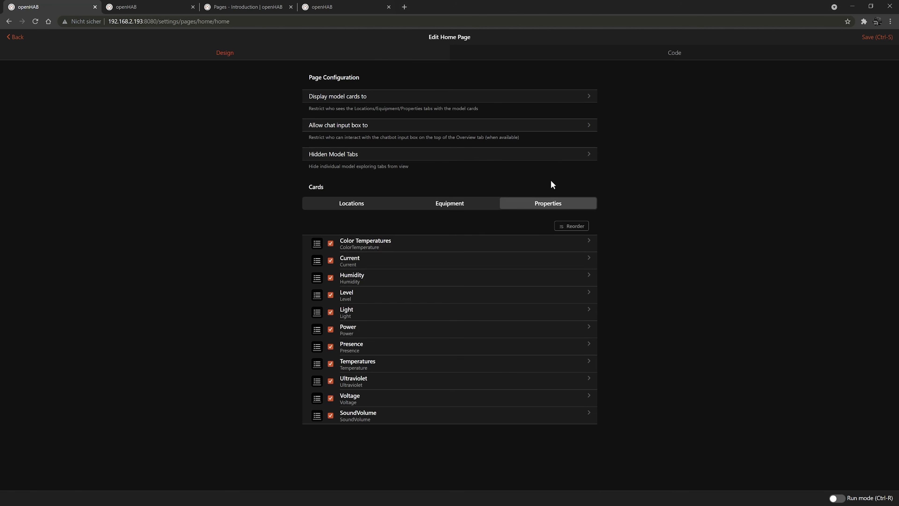
click(362, 205)
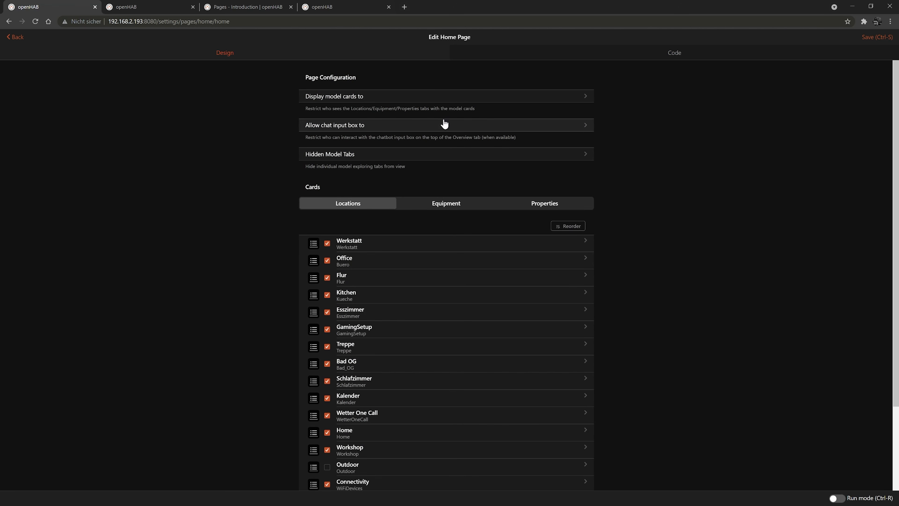
Step: Examine the choices for who sees the model cards, who may use the chat input box, and which model tabs are hidden
click(422, 100)
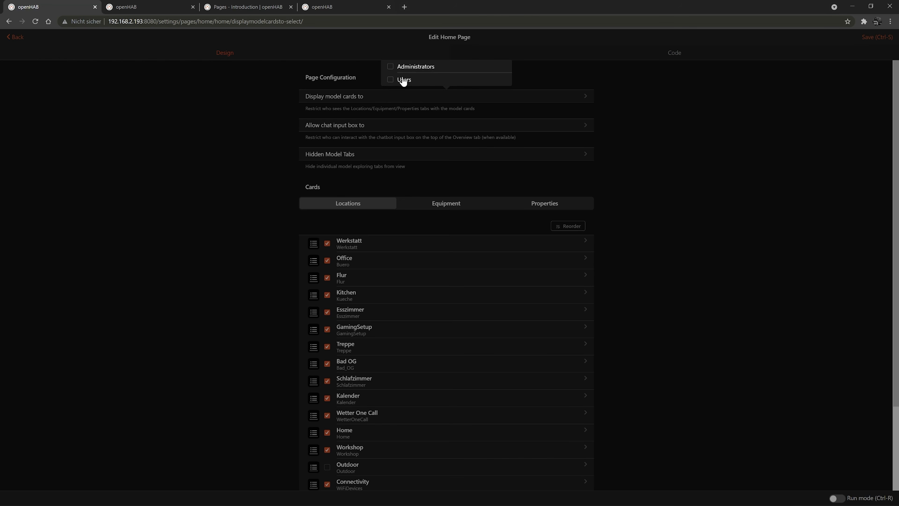
click(410, 93)
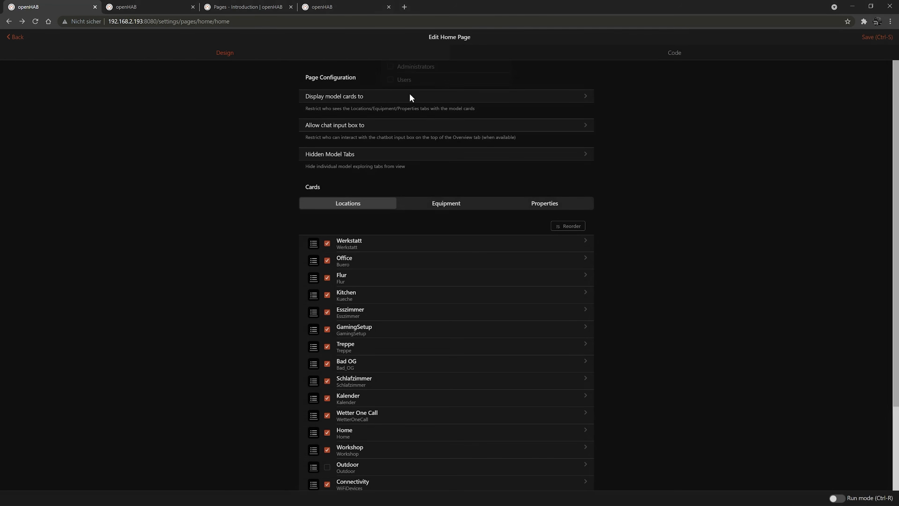
click(381, 129)
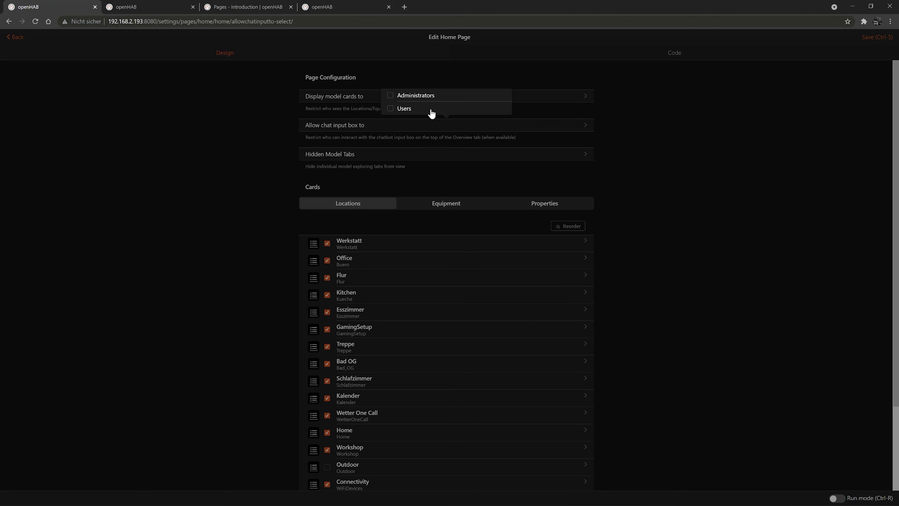
click(379, 125)
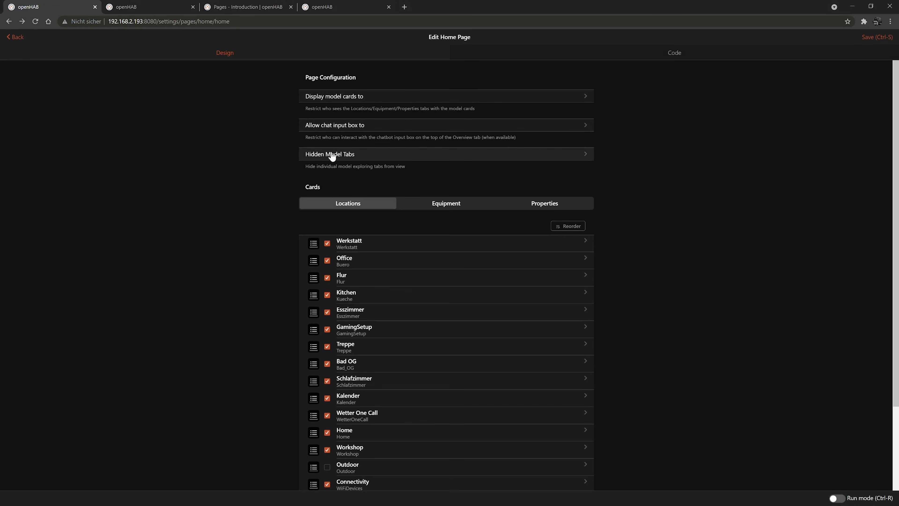
click(376, 155)
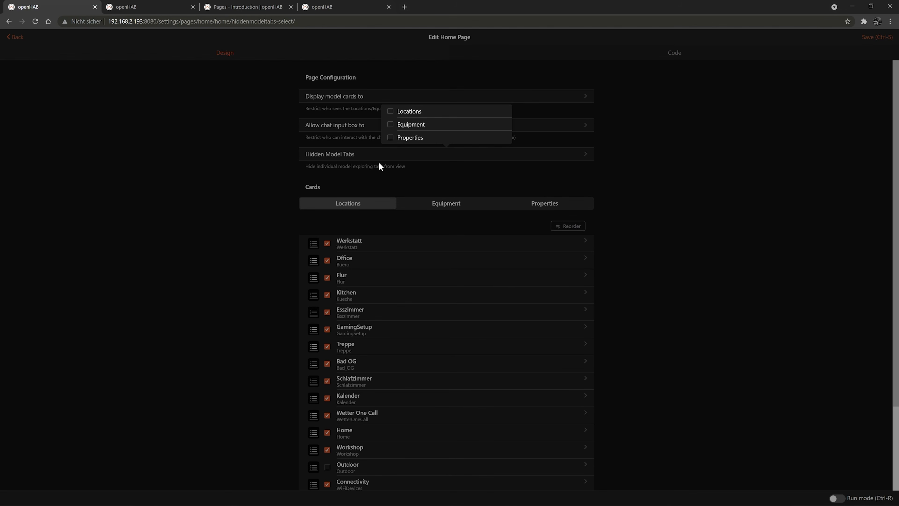
click(395, 156)
Step: In the second browser tab, leave the semantic model and view the home page's locations, equipment and properties
click(127, 8)
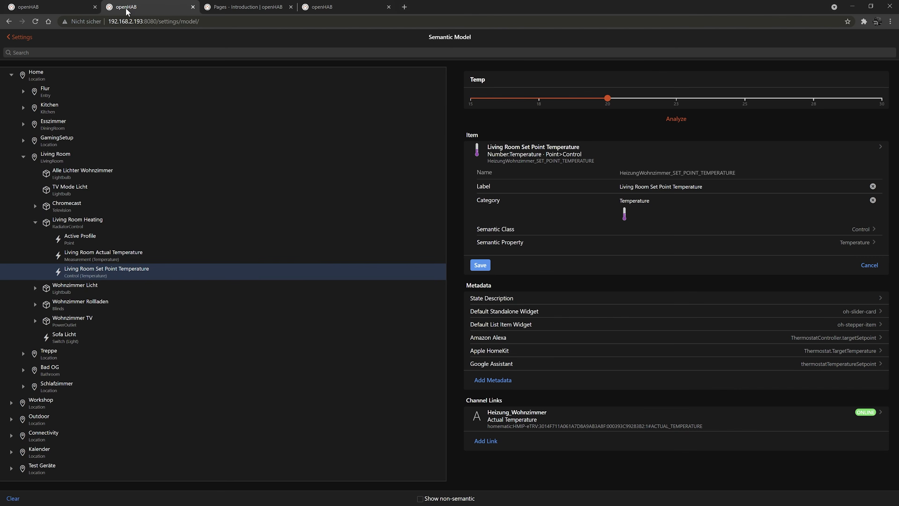
click(18, 37)
click(21, 35)
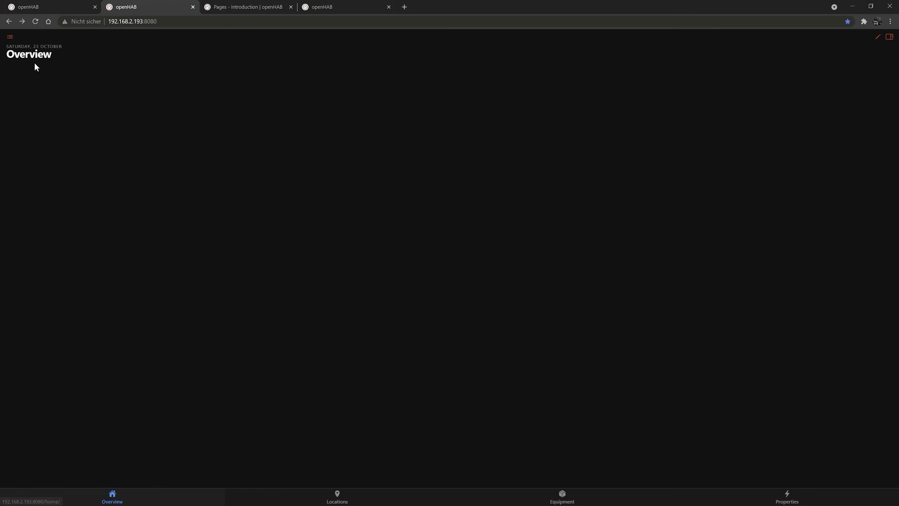
click(342, 500)
click(571, 500)
click(782, 498)
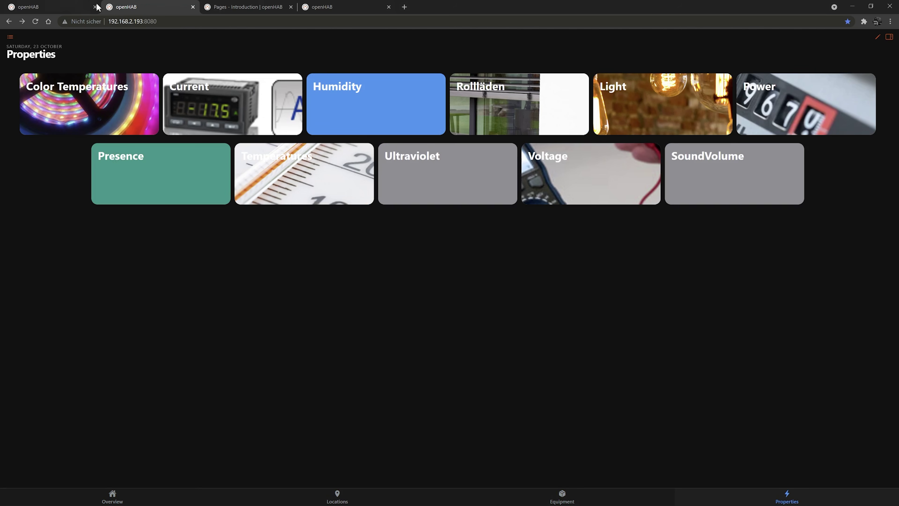
Step: Back in the home page editor, set Properties as a hidden model tab and save the page
click(73, 9)
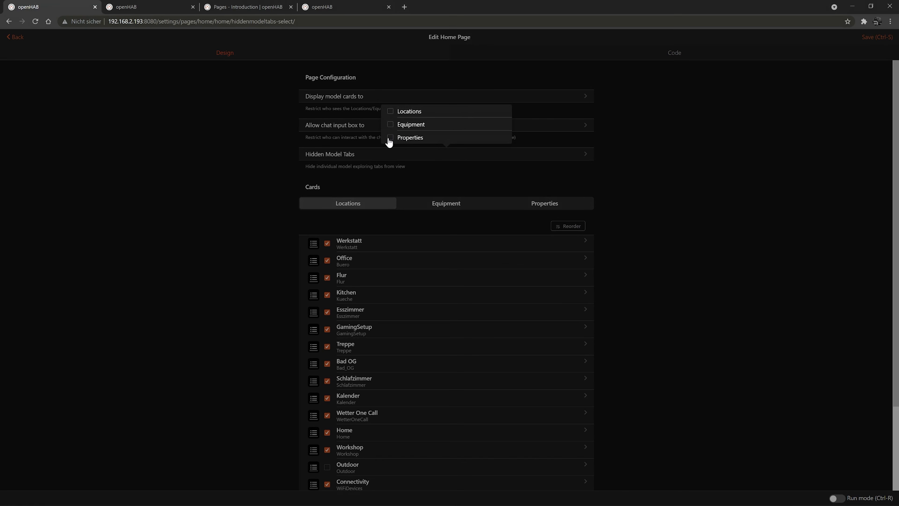
click(390, 137)
click(821, 135)
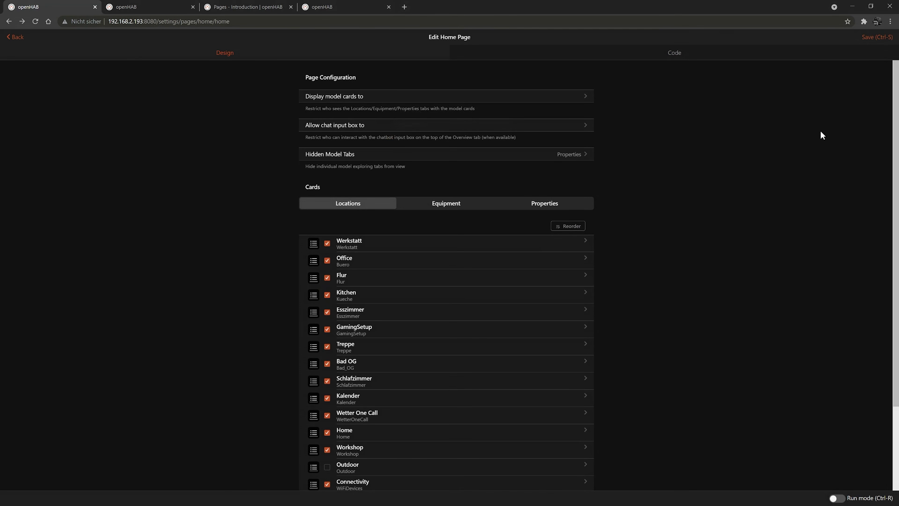
click(873, 40)
Step: Reload the home page in the second browser tab and check which model tabs it offers, viewing Locations and Equipment
click(145, 11)
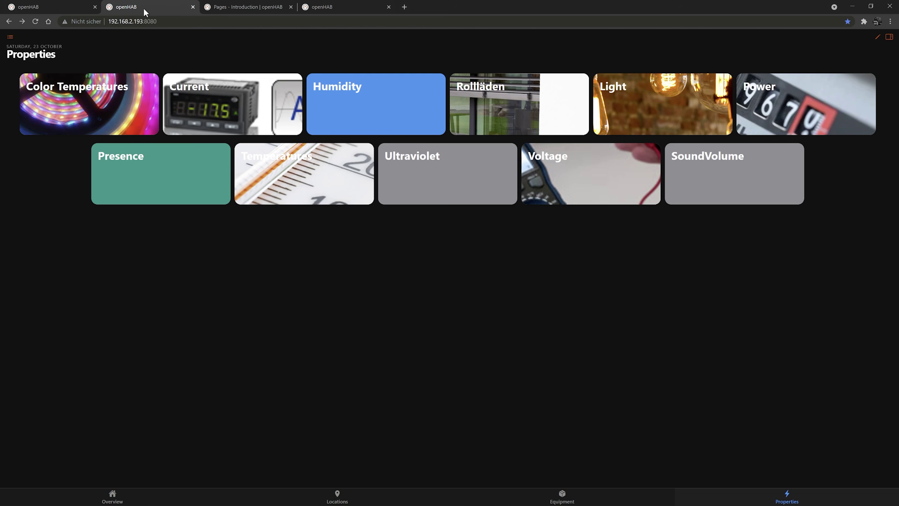
click(36, 22)
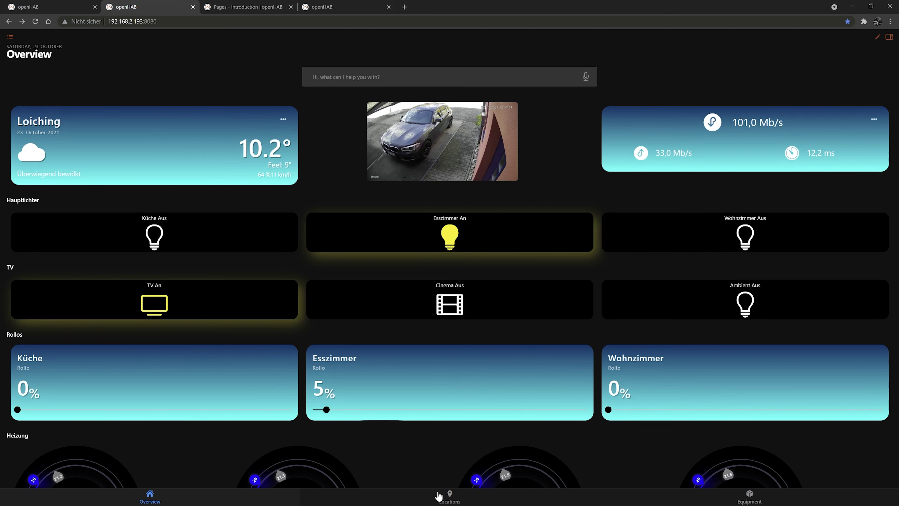
click(449, 496)
click(749, 496)
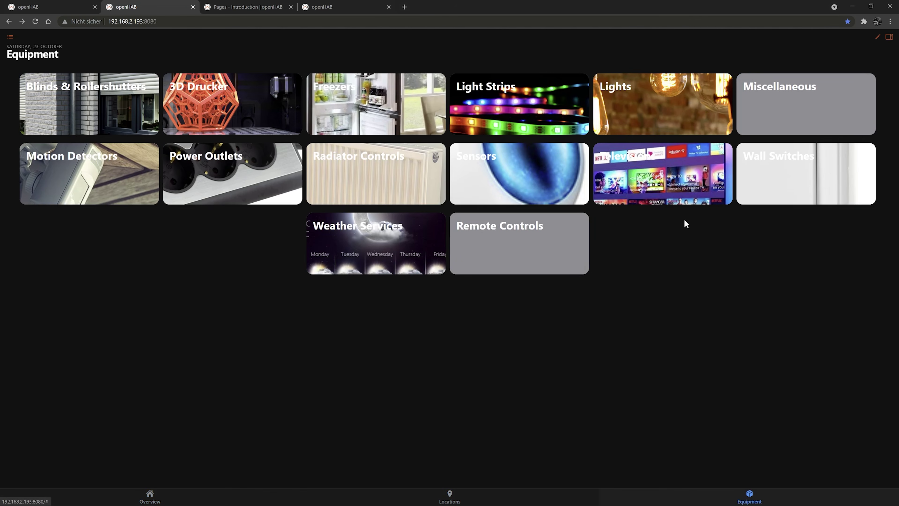
Step: Return to the home page editor, remove Properties from the hidden model tabs and save
click(65, 10)
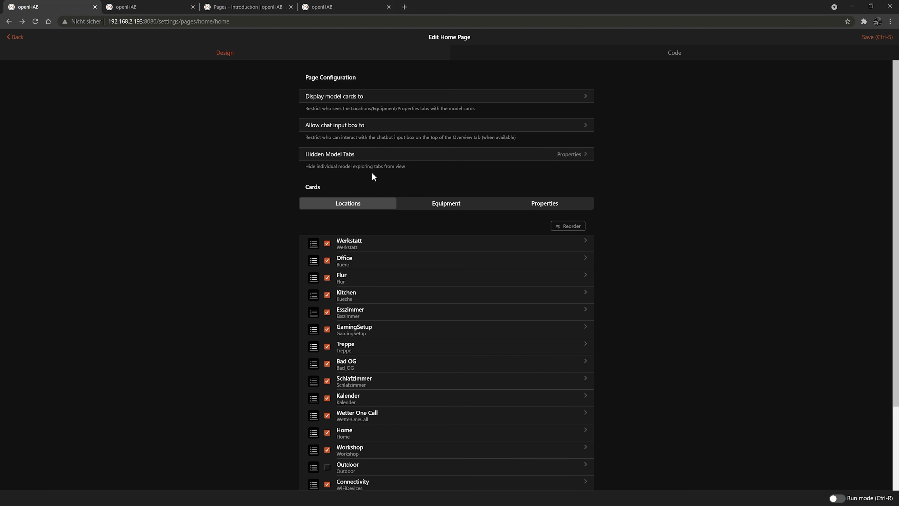
click(533, 155)
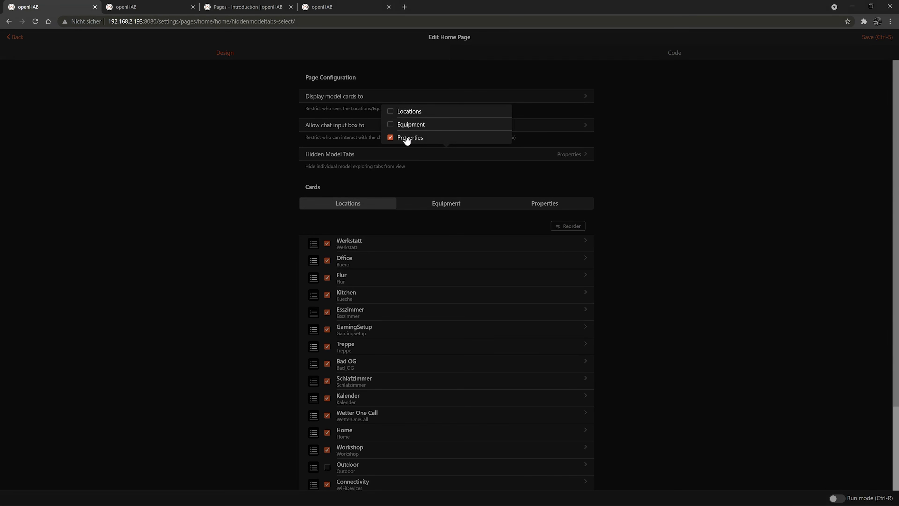
click(390, 137)
click(875, 38)
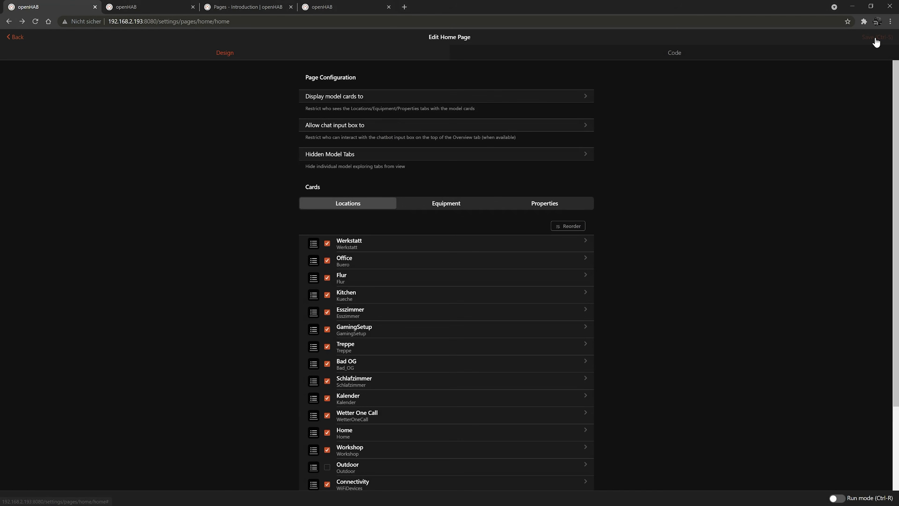
Step: Reorder the location cards so Living Room comes first, save, and check the order on the home page
scroll(607, 181, down, 2)
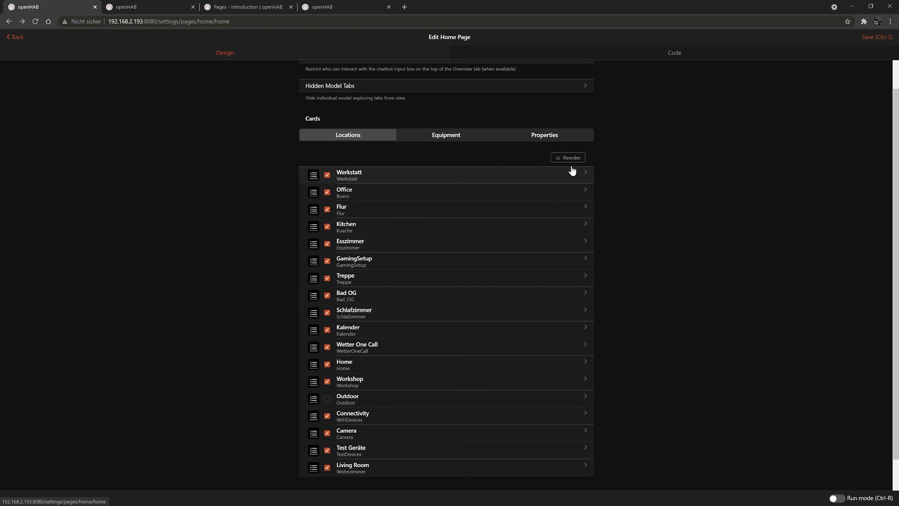
click(564, 159)
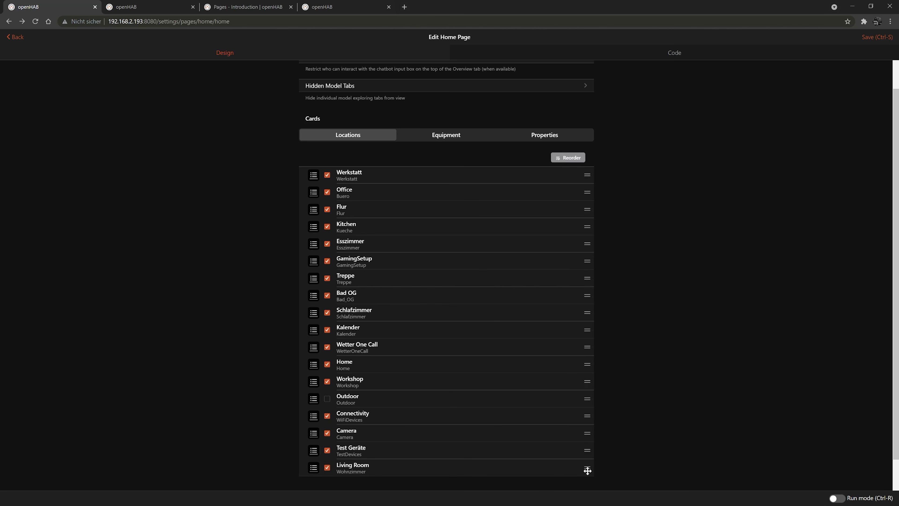
drag(588, 468, 588, 169)
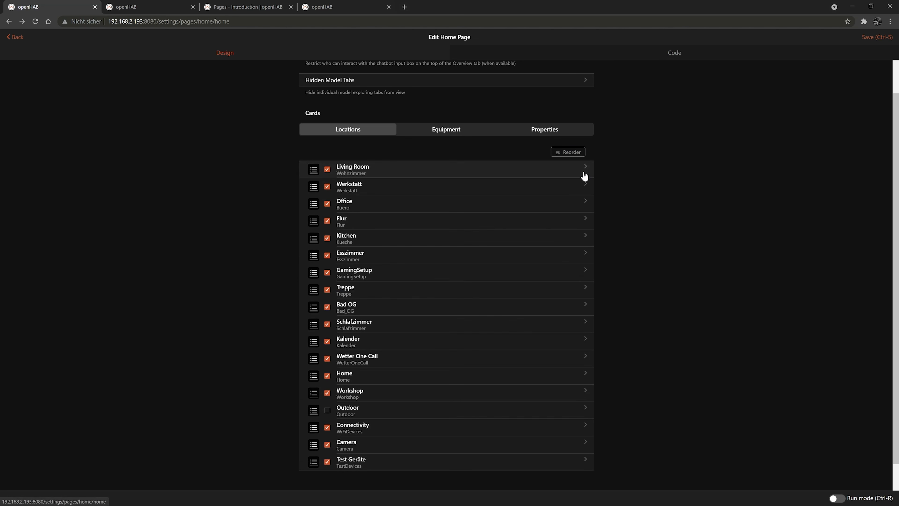
click(872, 39)
click(152, 4)
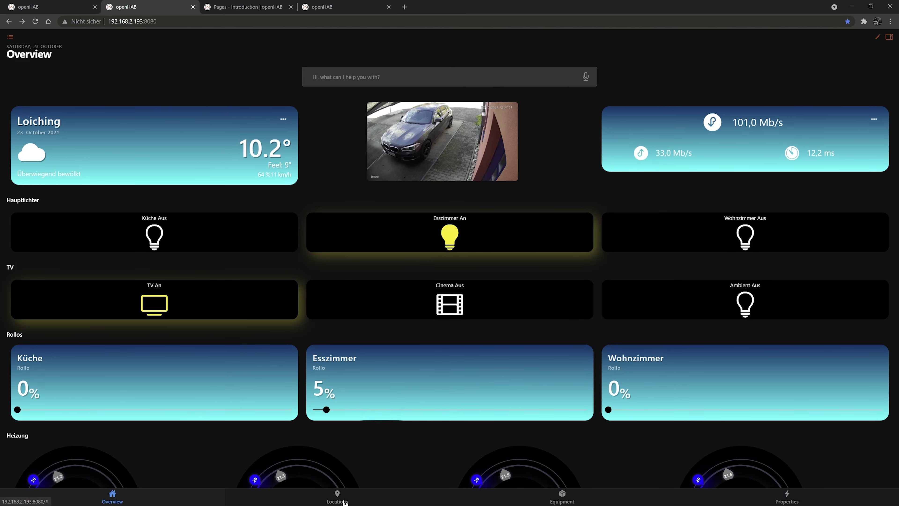
click(343, 498)
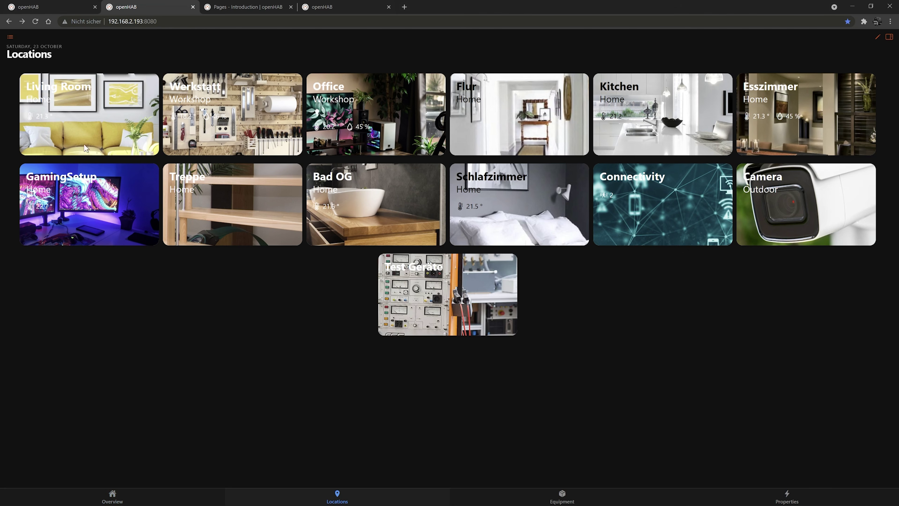
Step: Open the Living Room location card's settings in the editor, and run a Google image search for "living room" in a new browser tab
click(67, 9)
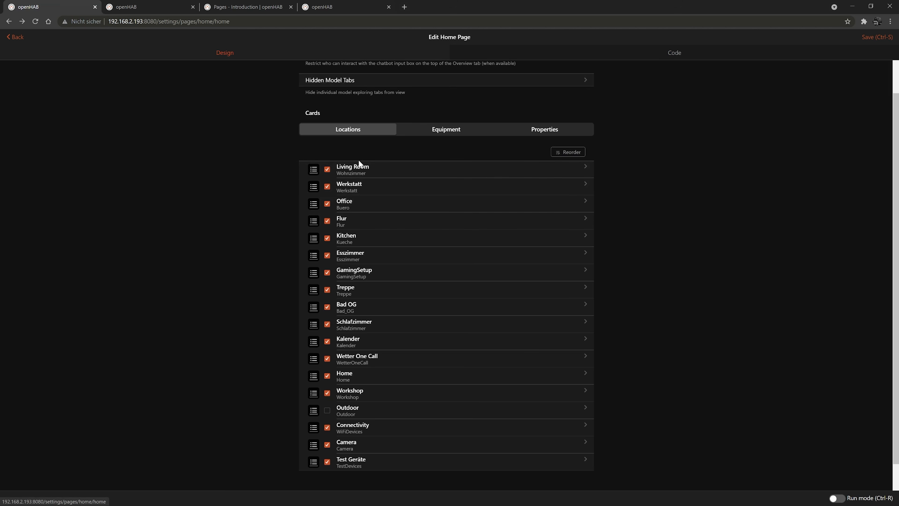
click(385, 173)
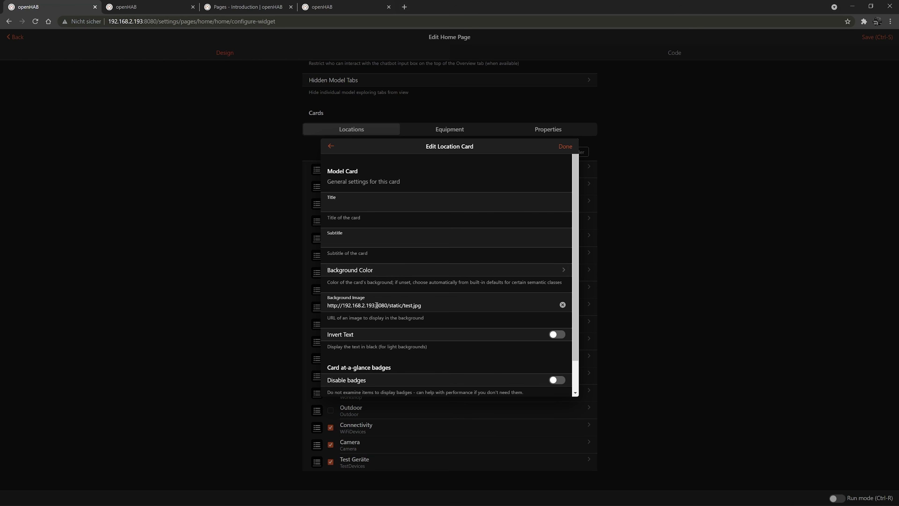
click(404, 7)
text(go)
key(Return)
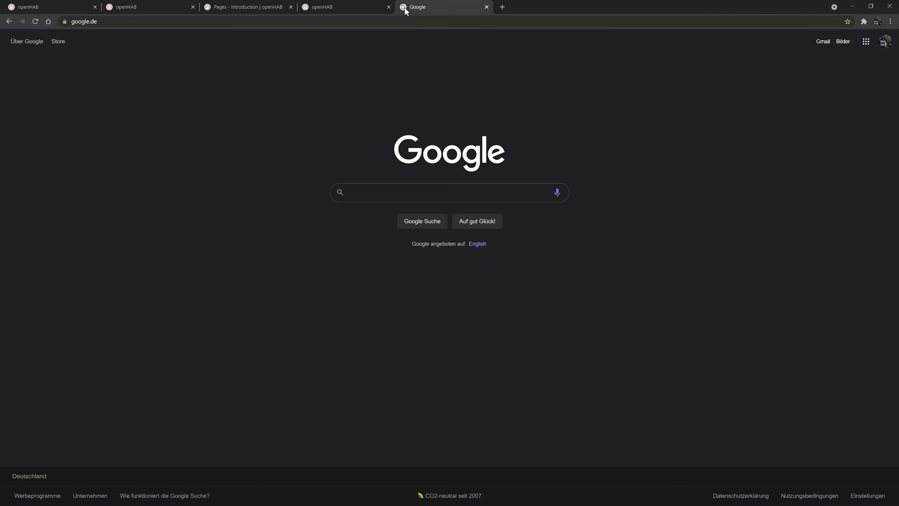
text(livin)
key(Down)
key(Return)
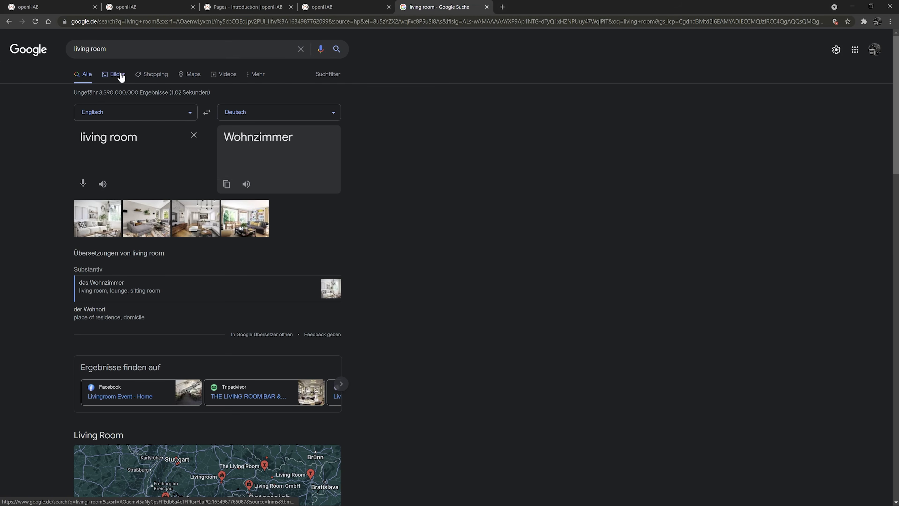
click(115, 74)
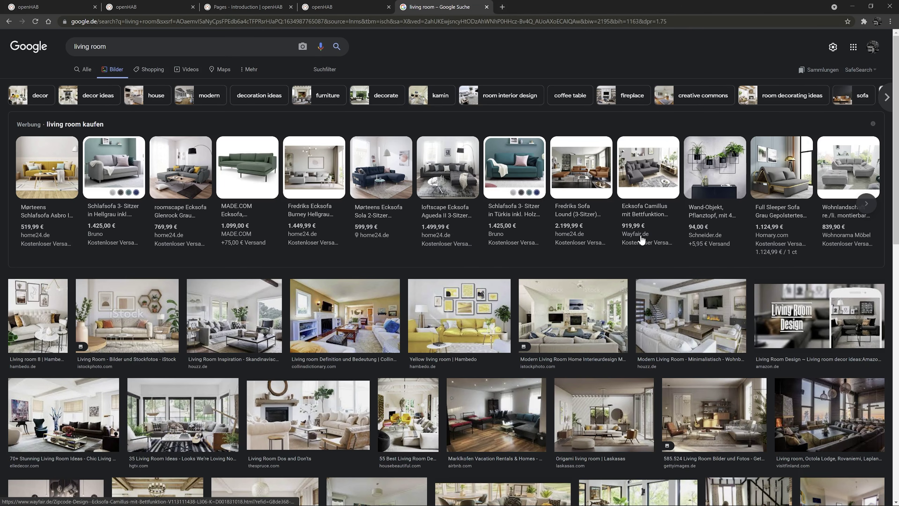
Step: Copy the image address of the minimalist Modern Living Room picture from Houzz
click(688, 321)
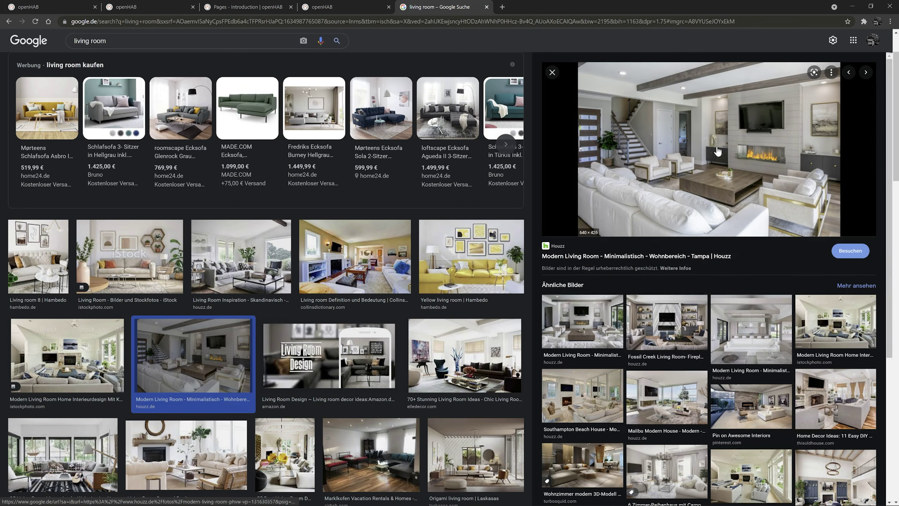
right_click(711, 153)
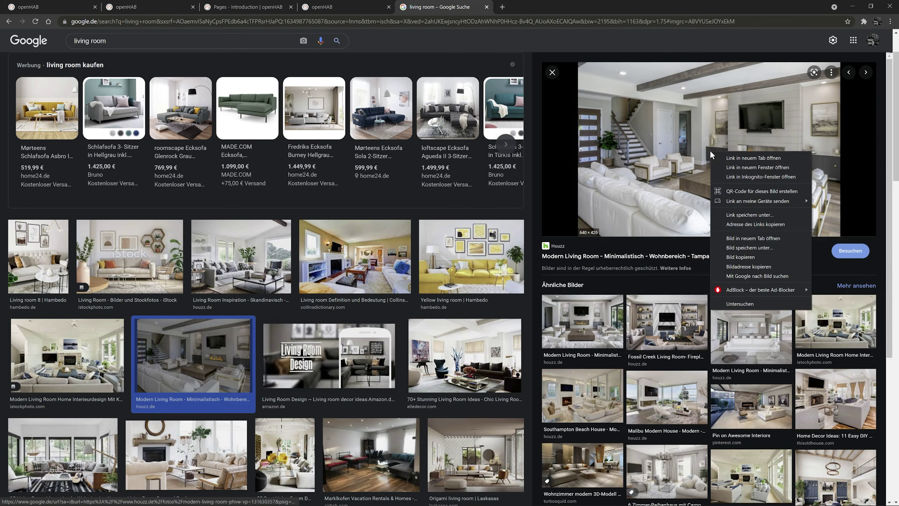
click(753, 266)
Step: Return to the Living Room card's settings and replace its background image URL with the copied image address
click(80, 4)
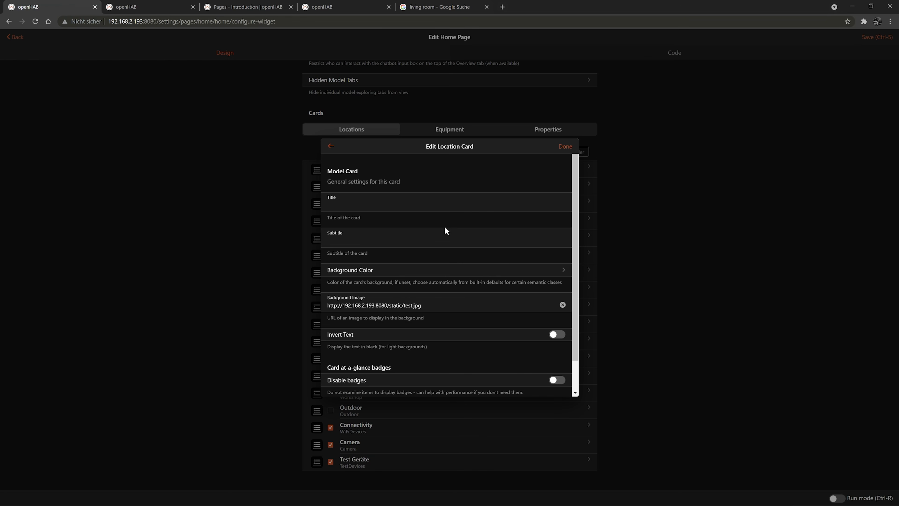
triple_click(429, 306)
right_click(430, 304)
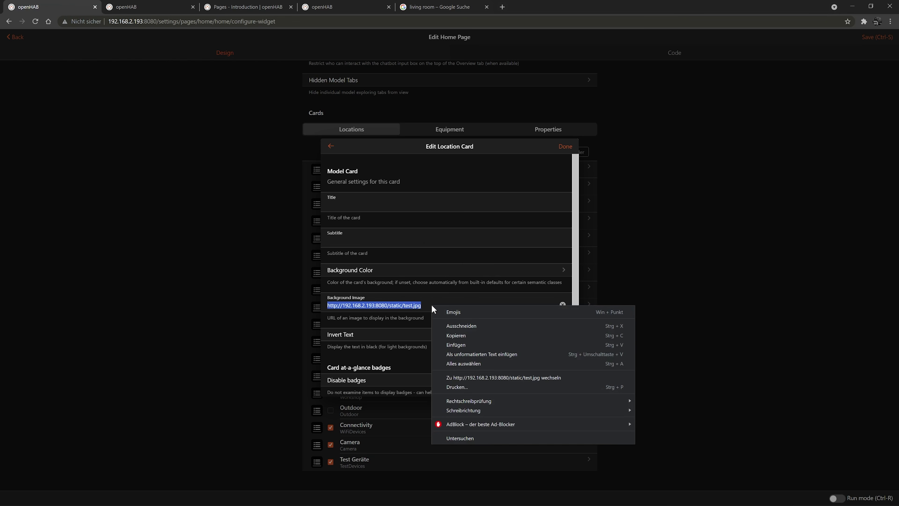
click(456, 344)
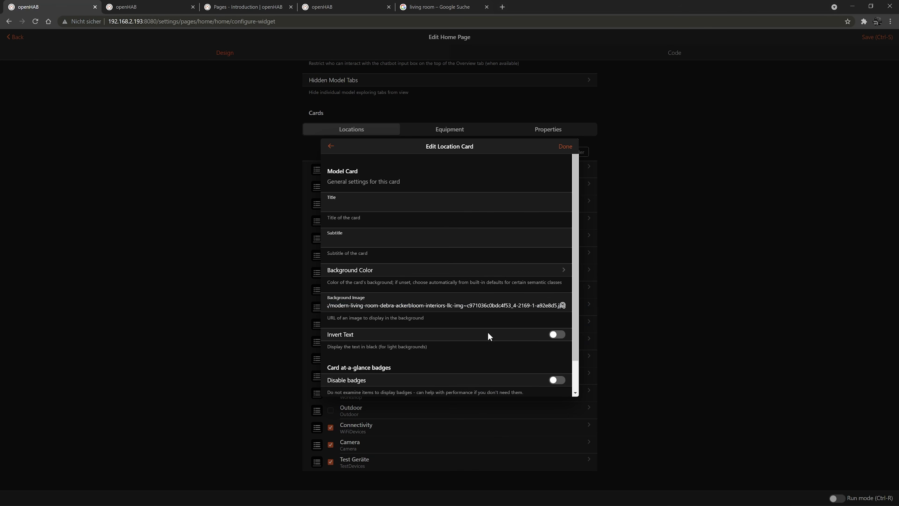
Step: Apply the Living Room card's settings, save the home page, and check the card in the reloaded home page's Locations view
click(565, 146)
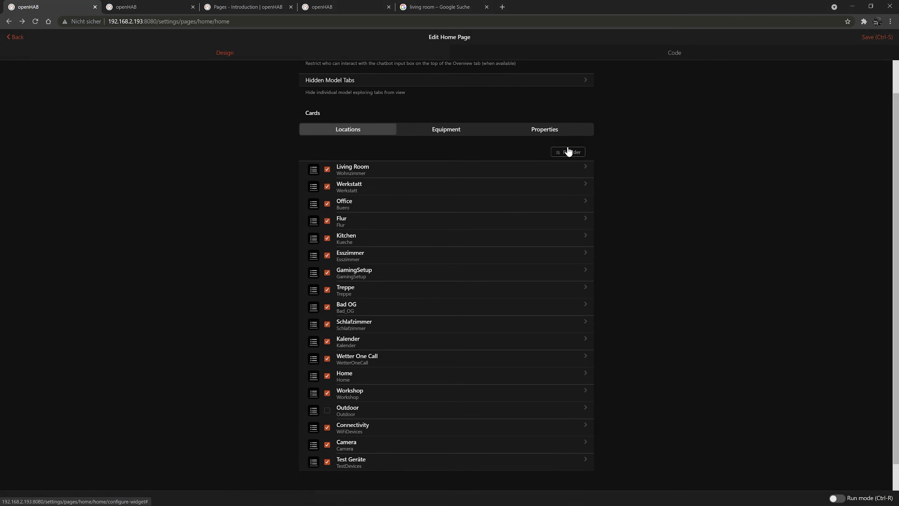
click(872, 38)
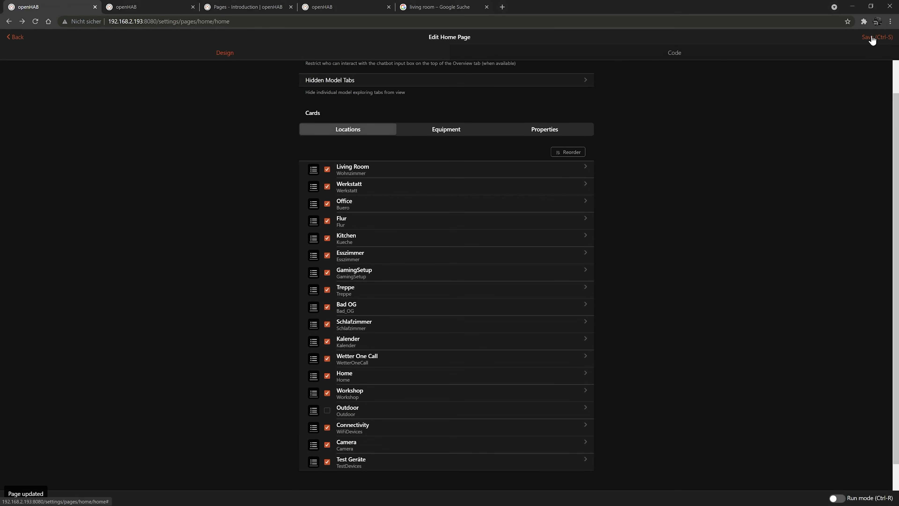
click(148, 13)
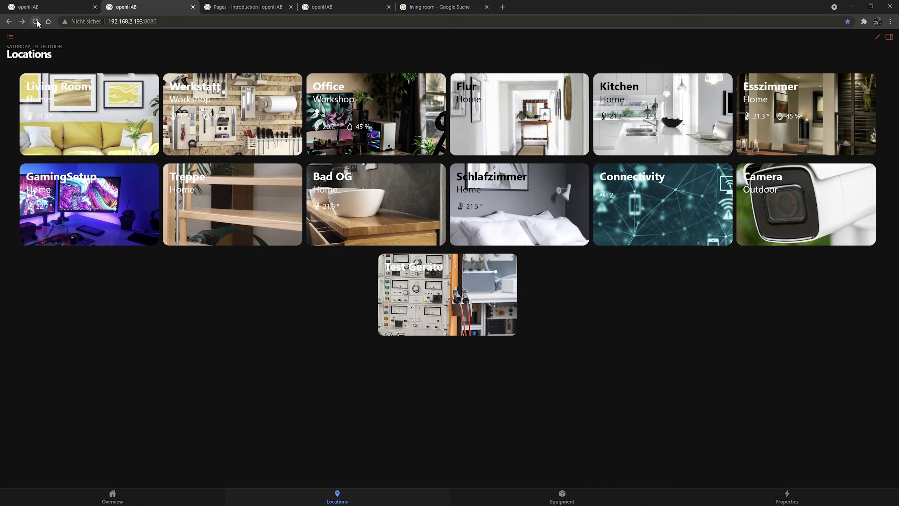
key(F5)
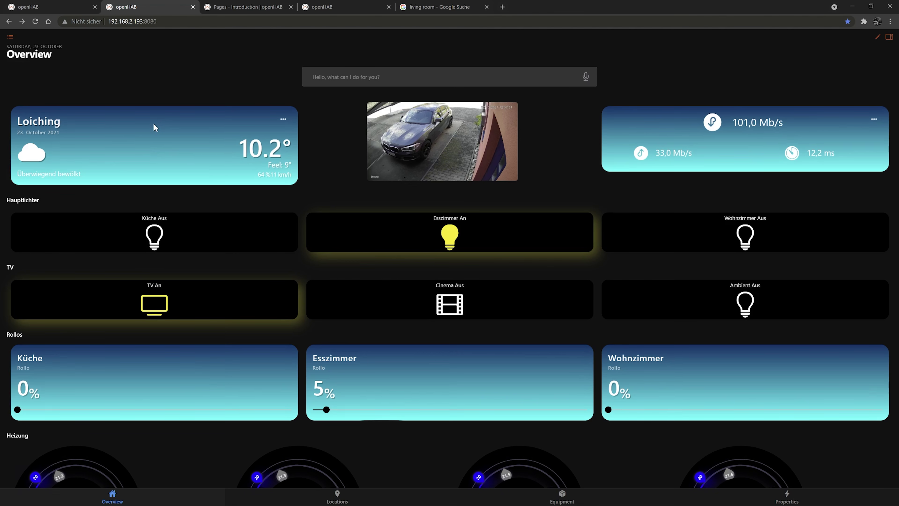
click(343, 502)
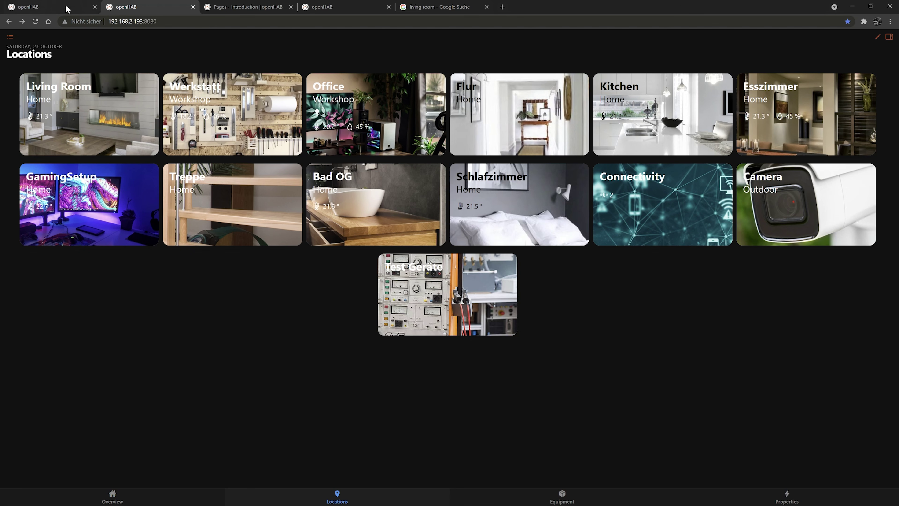
Step: Save the Houzz Modern Living Room picture from the image search as a JPEG in the Downloads folder
click(442, 9)
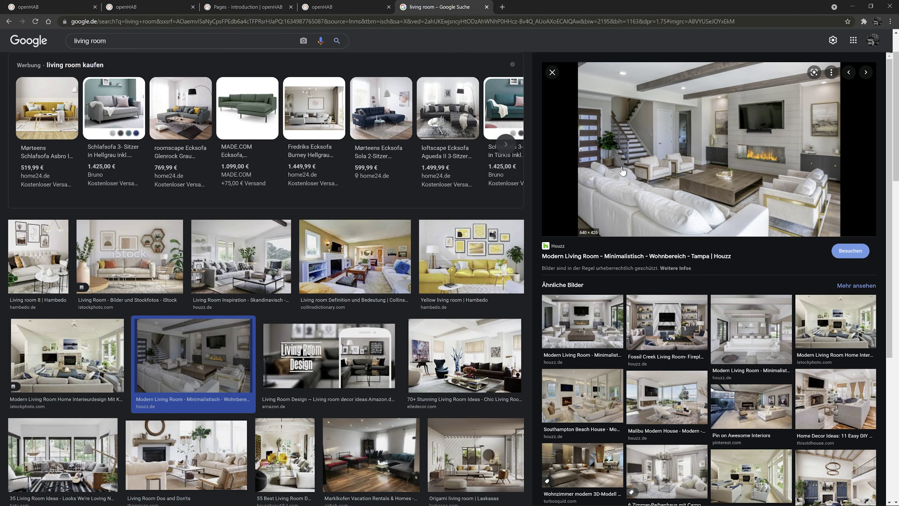
click(64, 7)
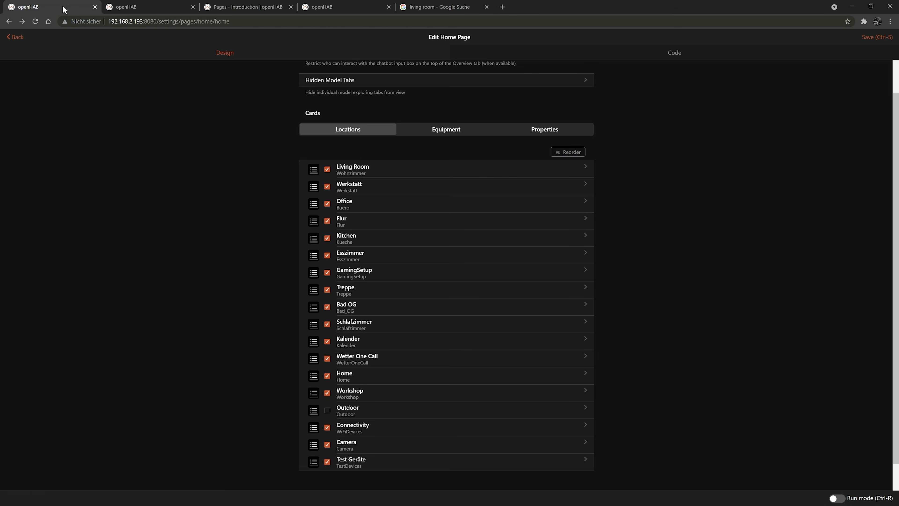
click(429, 10)
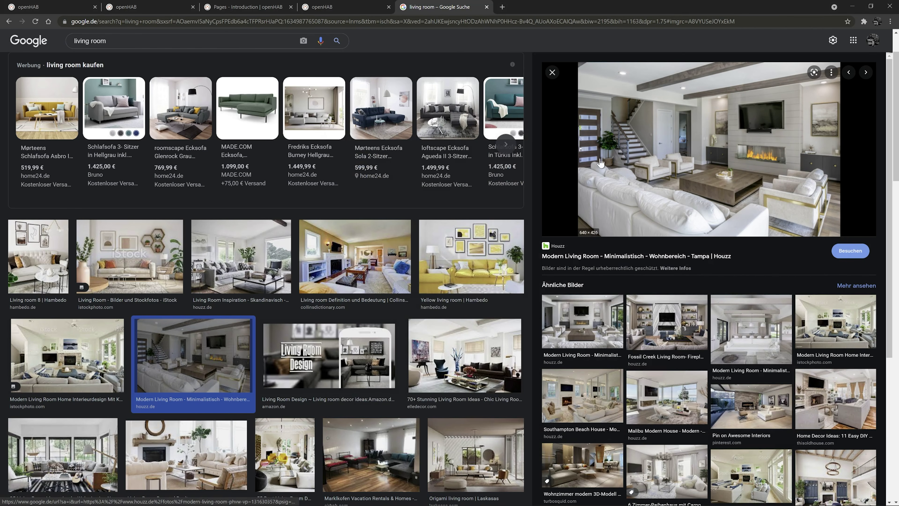
right_click(657, 129)
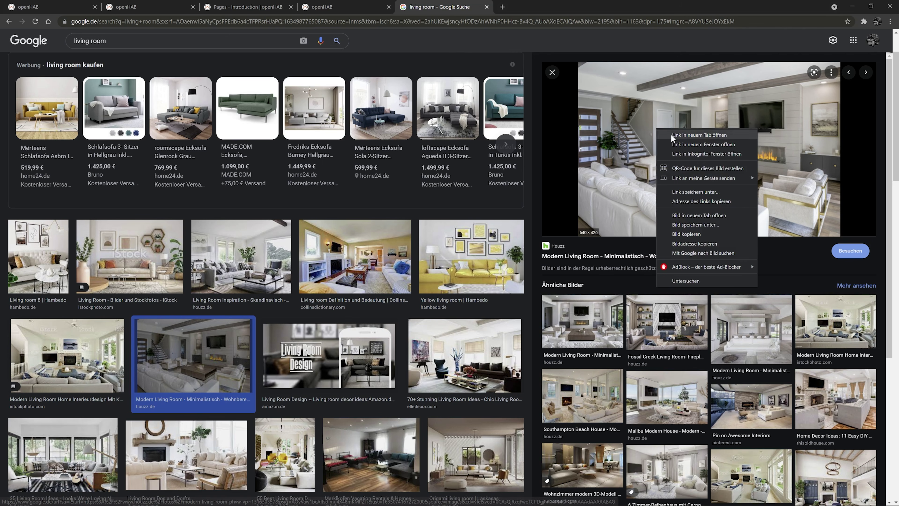
click(695, 225)
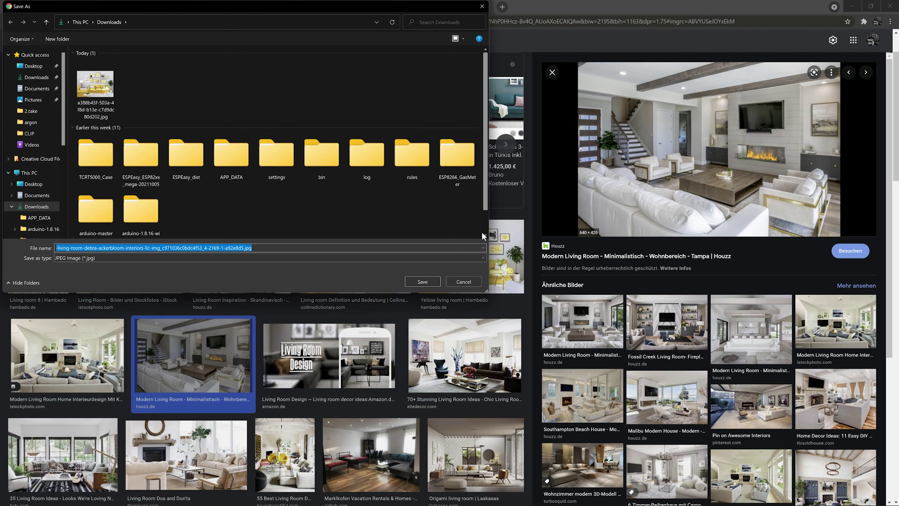
click(423, 282)
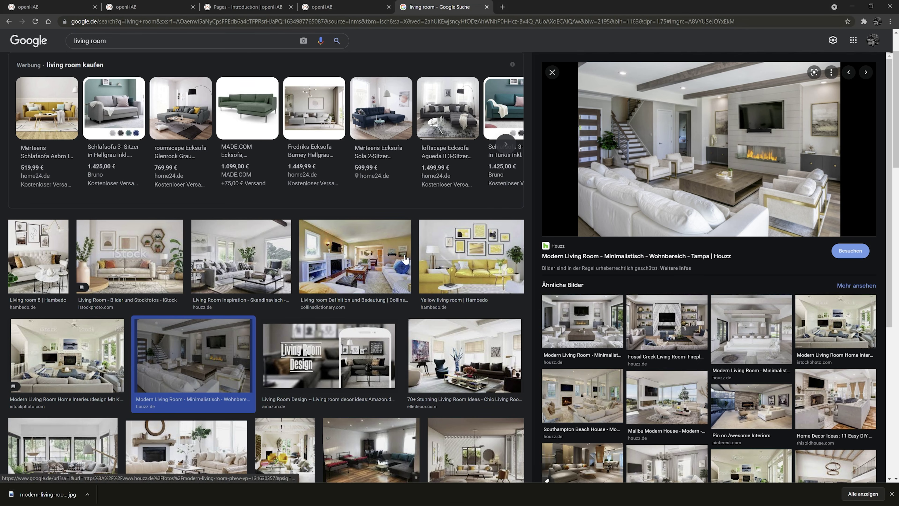
Step: Switch to File Explorer and open the html folder on the openHAB-conf network drive
mouse_move(400, 505)
click(368, 495)
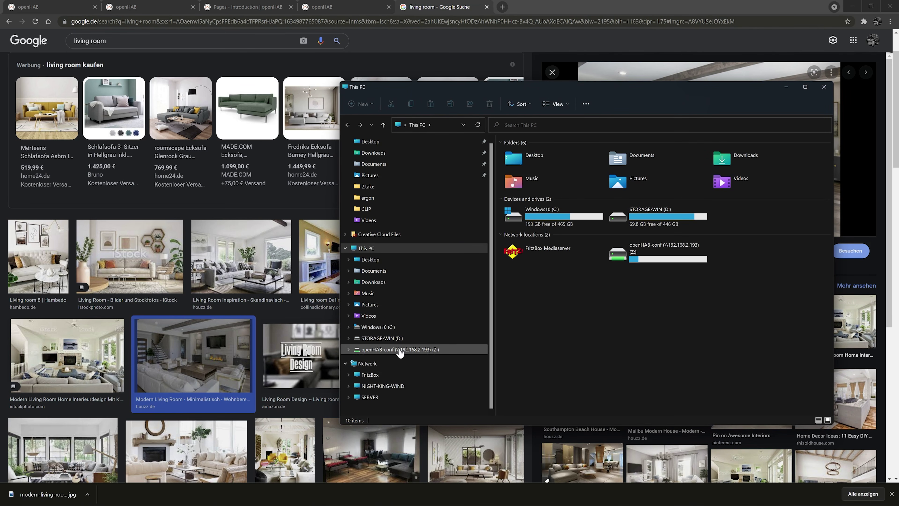
click(400, 351)
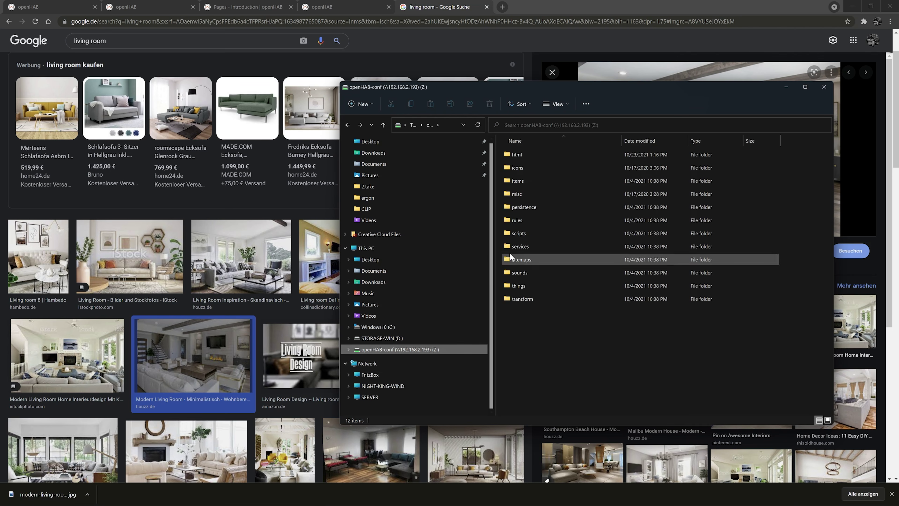
double_click(528, 154)
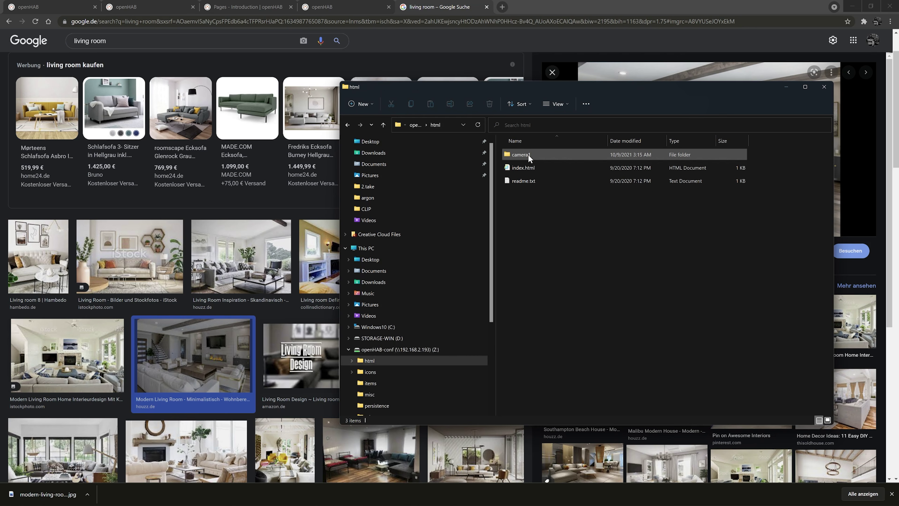
Step: Copy the saved living room picture from Downloads into the html folder on the openHAB-conf drive
click(404, 152)
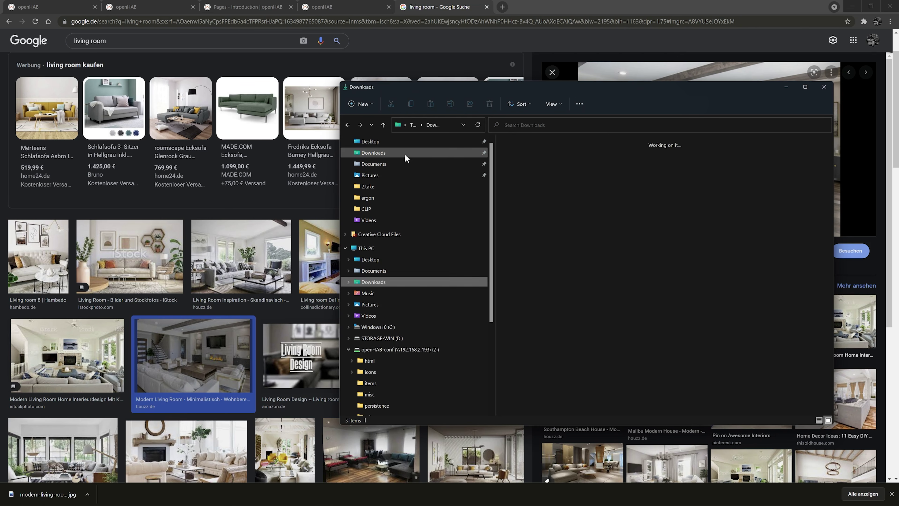
right_click(528, 176)
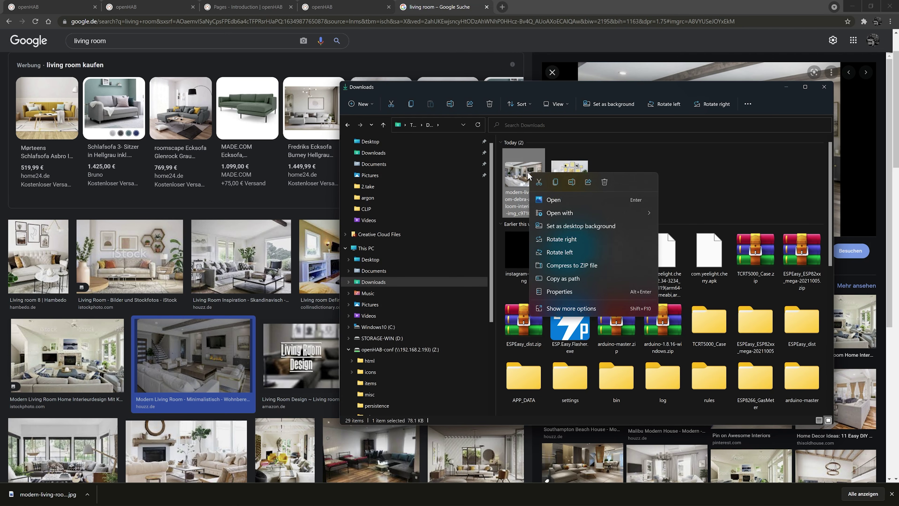
click(555, 182)
click(393, 350)
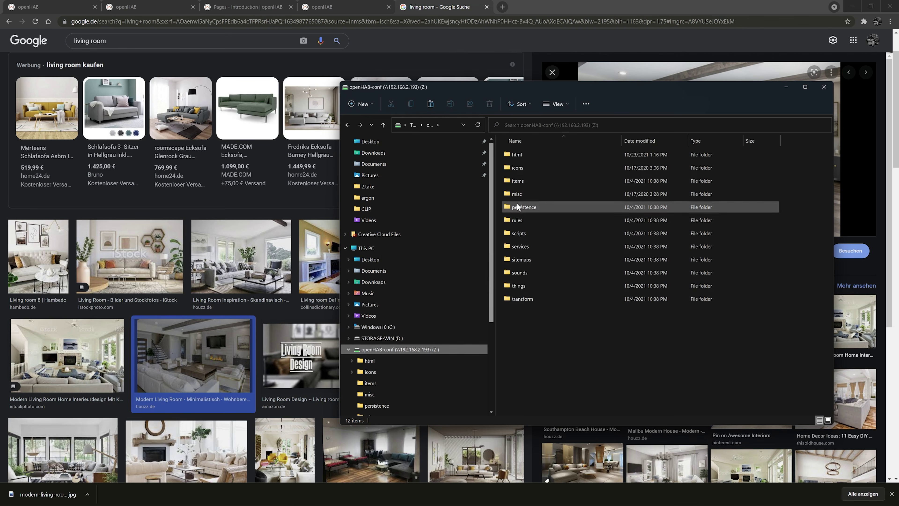
double_click(519, 158)
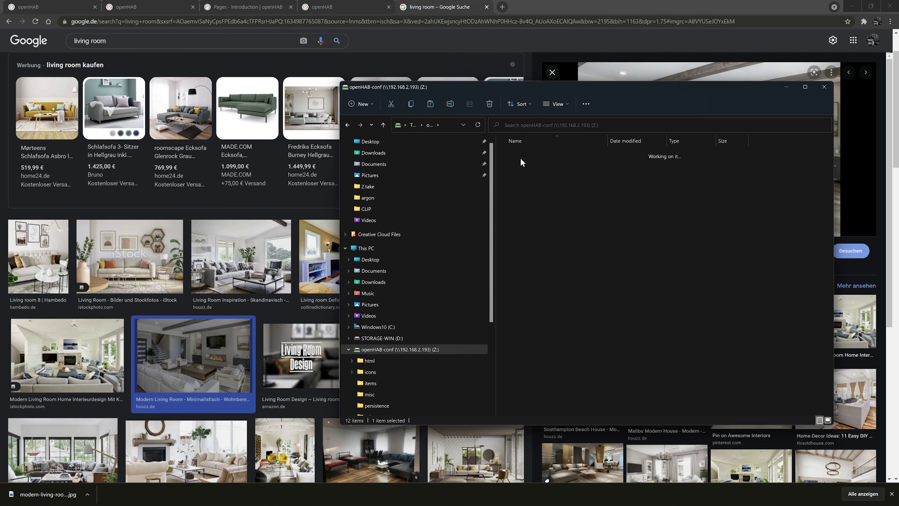
right_click(524, 201)
click(532, 208)
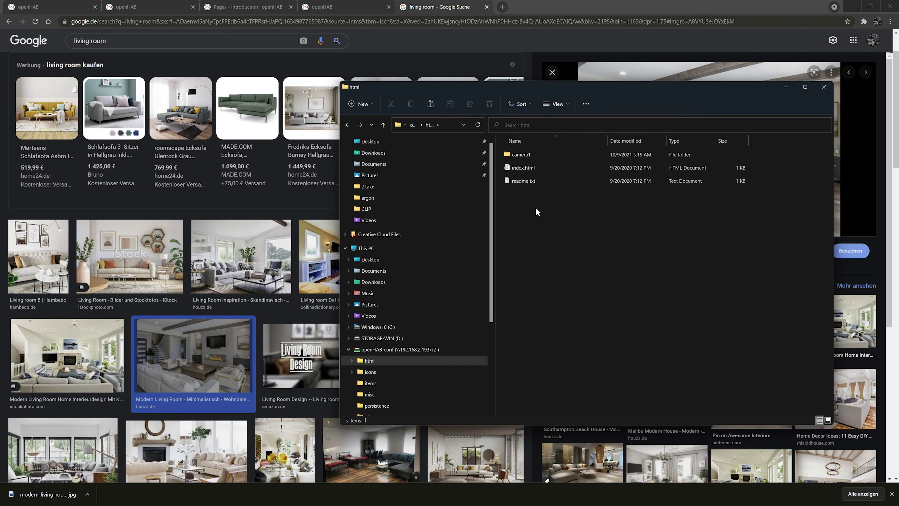
Step: Rename the copied picture in the html folder to test.jpg and close File Explorer
click(536, 195)
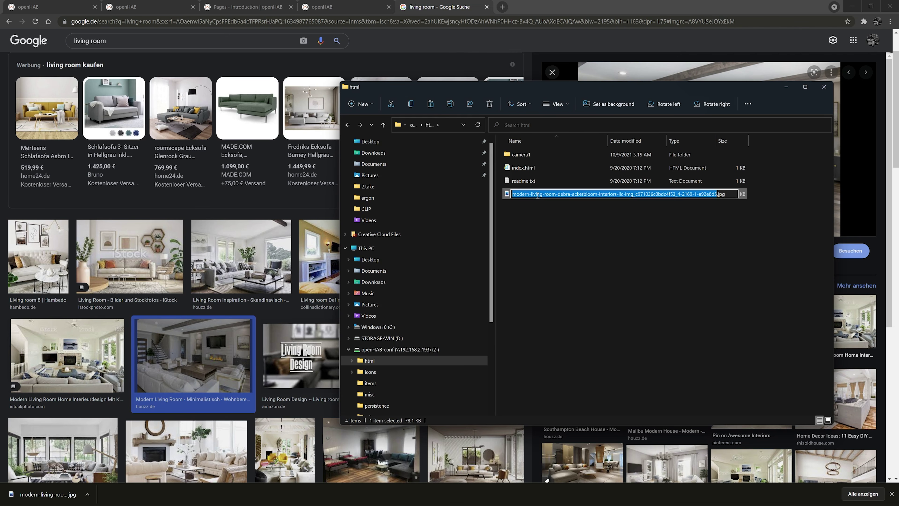
text(test)
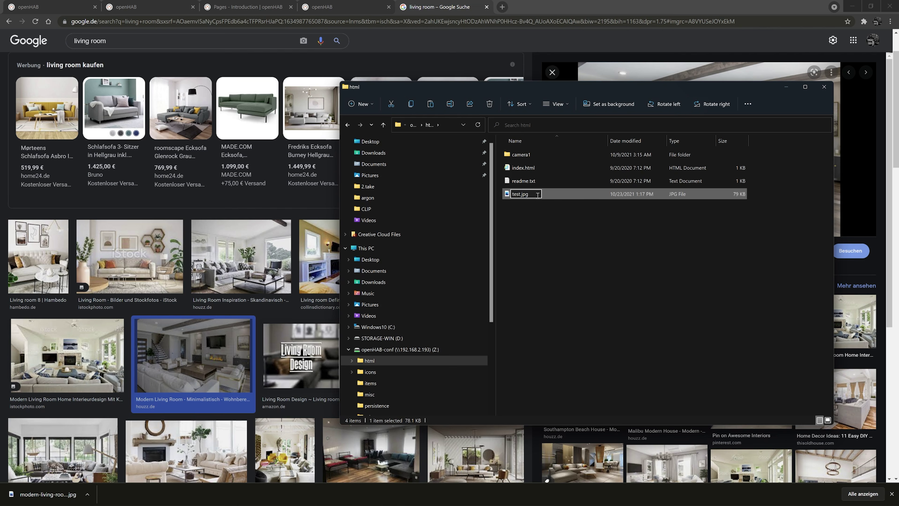
key(Return)
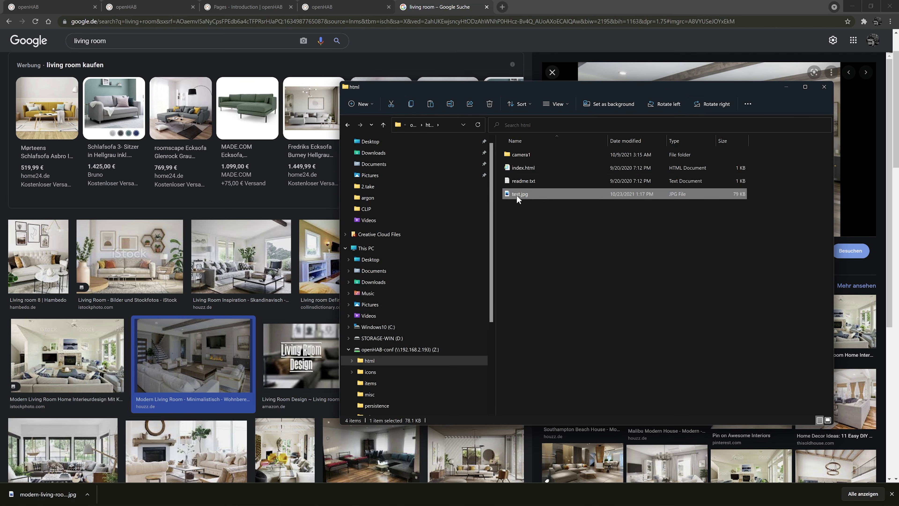
click(824, 86)
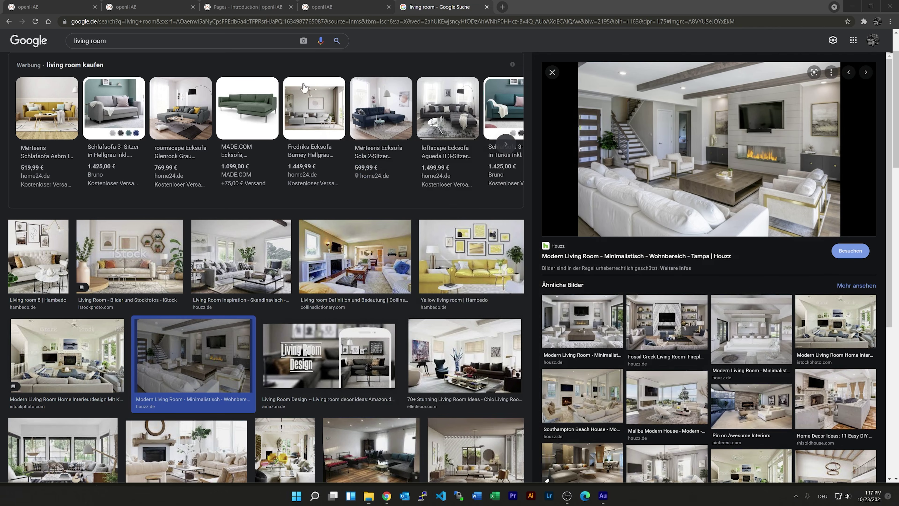
click(70, 12)
click(140, 10)
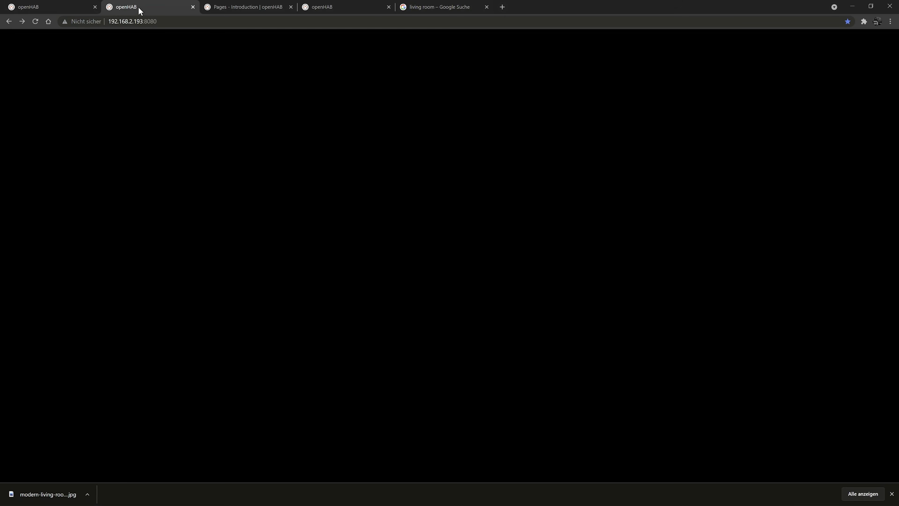
click(67, 10)
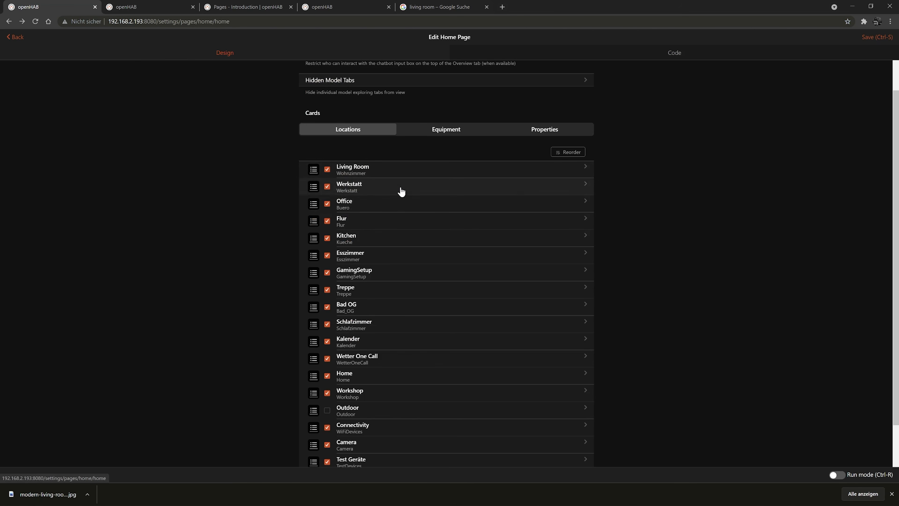
click(399, 174)
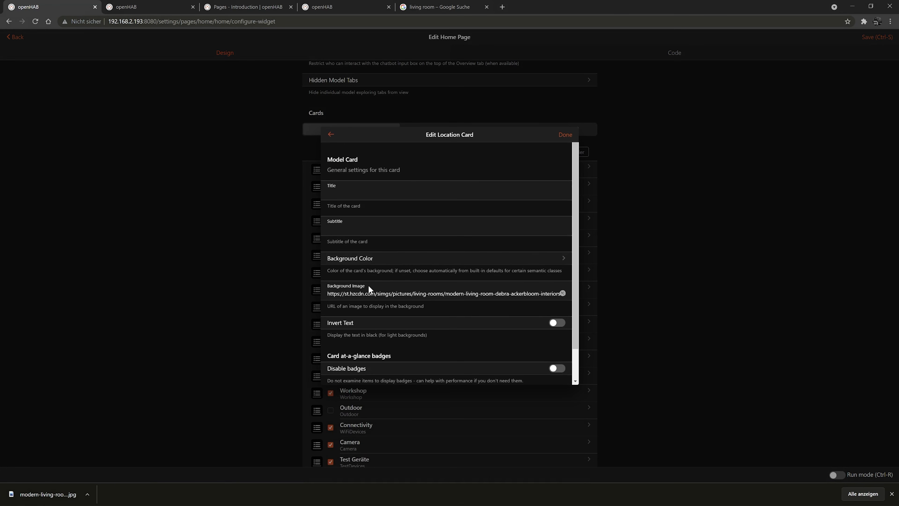
triple_click(361, 293)
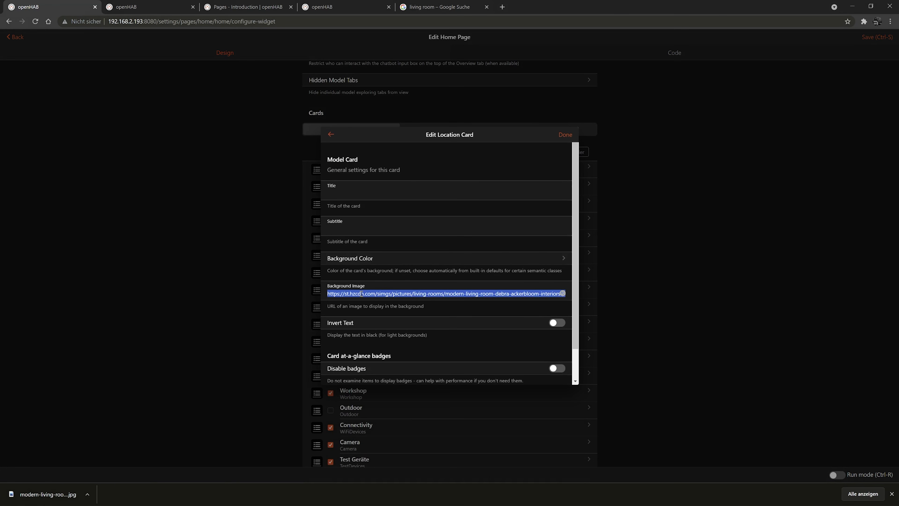
text(hht)
key(BackSpace)
key(BackSpace)
text(tt)
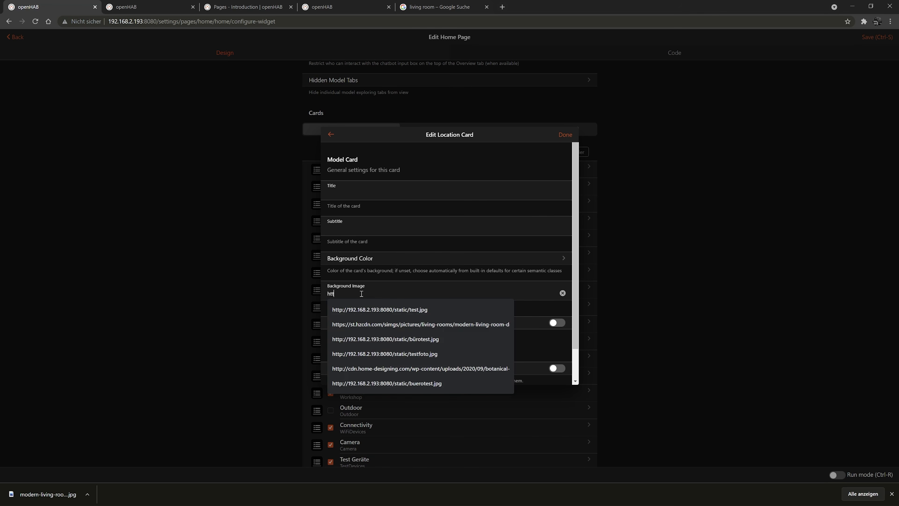
key(Down)
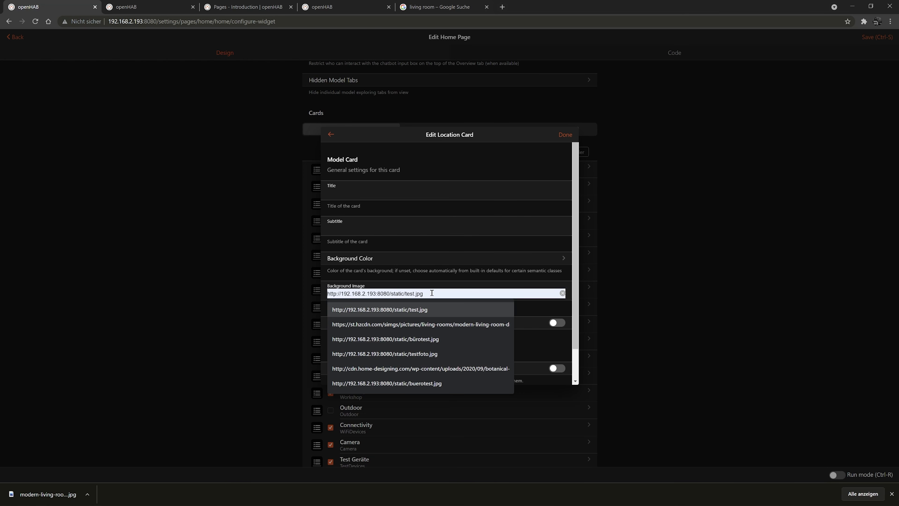
key(Return)
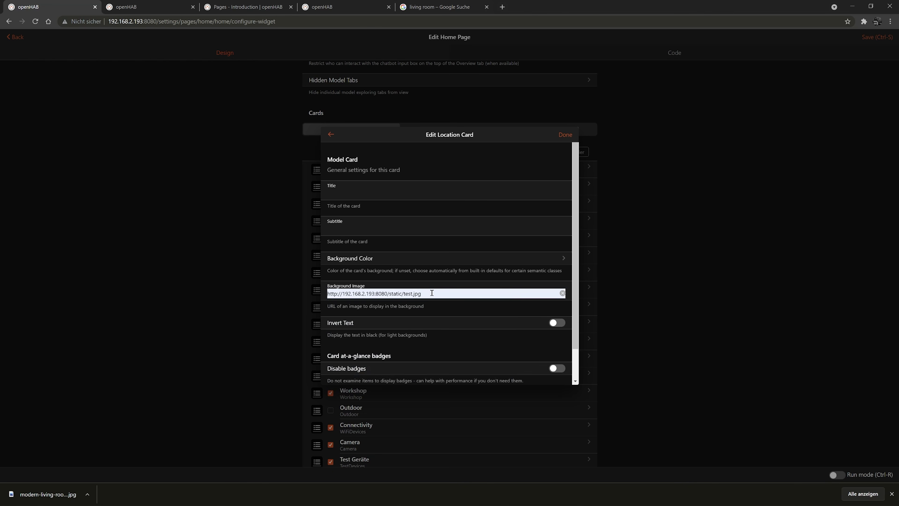
Step: Apply the local image setting, save the page, check the Living Room card in the reloaded Locations view, and return to the image search
click(565, 135)
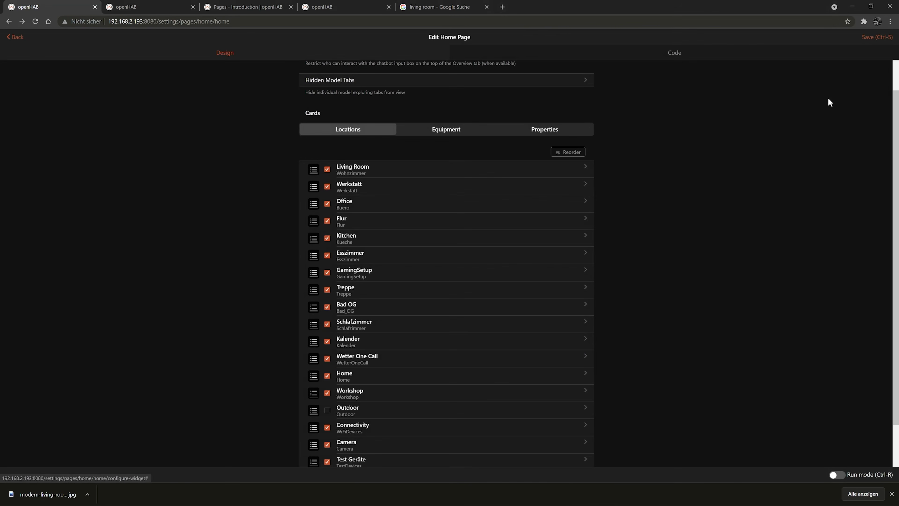
click(870, 37)
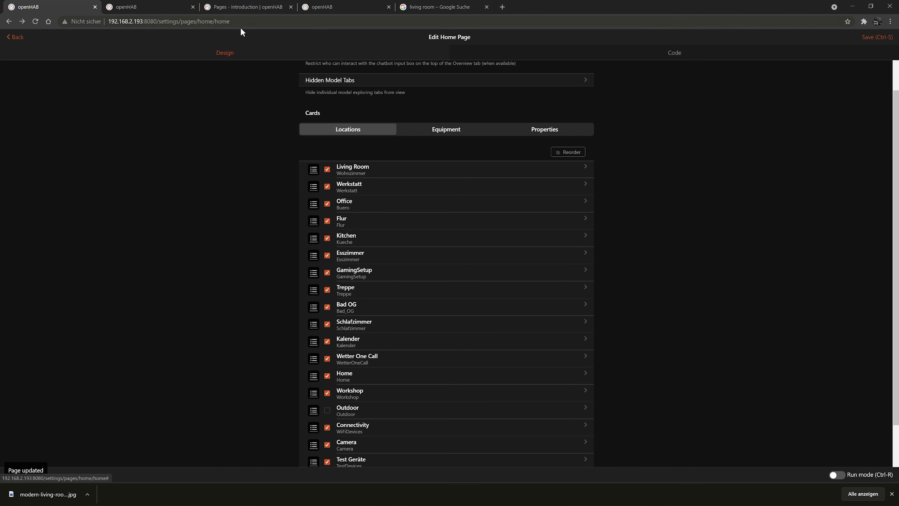
click(153, 13)
click(35, 22)
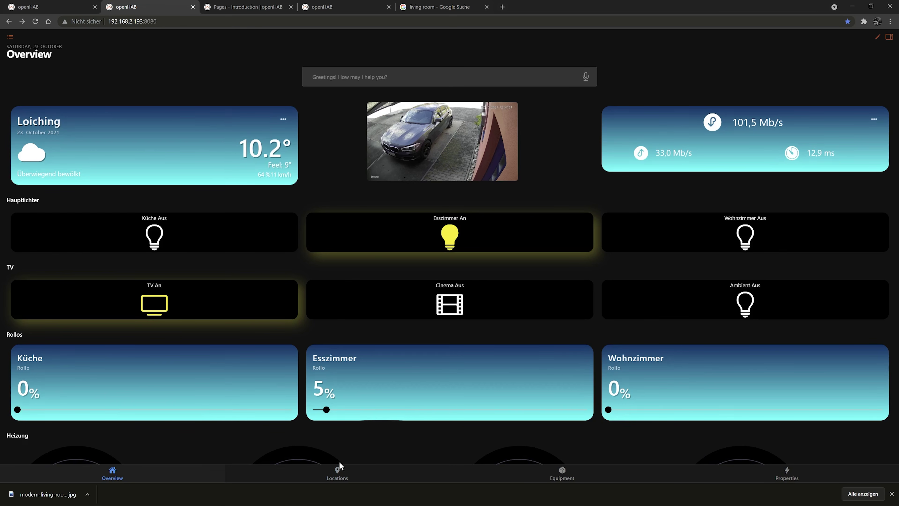
click(337, 472)
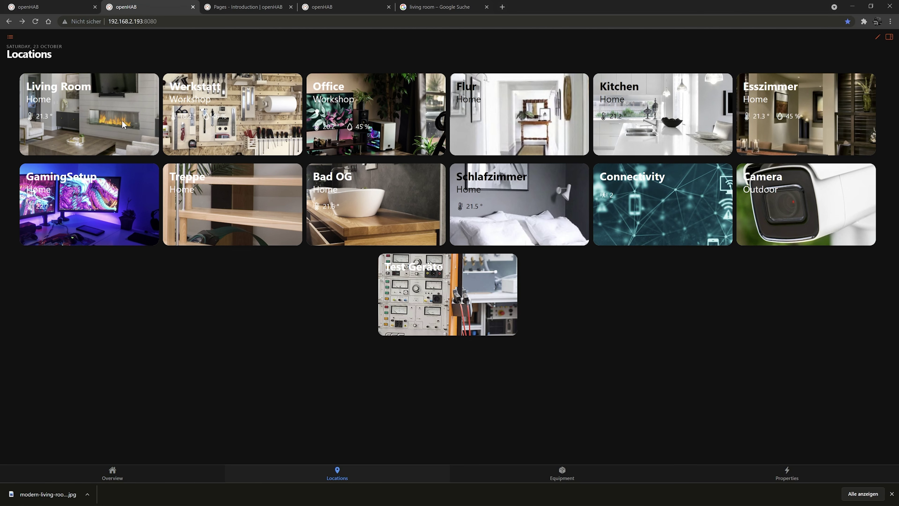
click(438, 8)
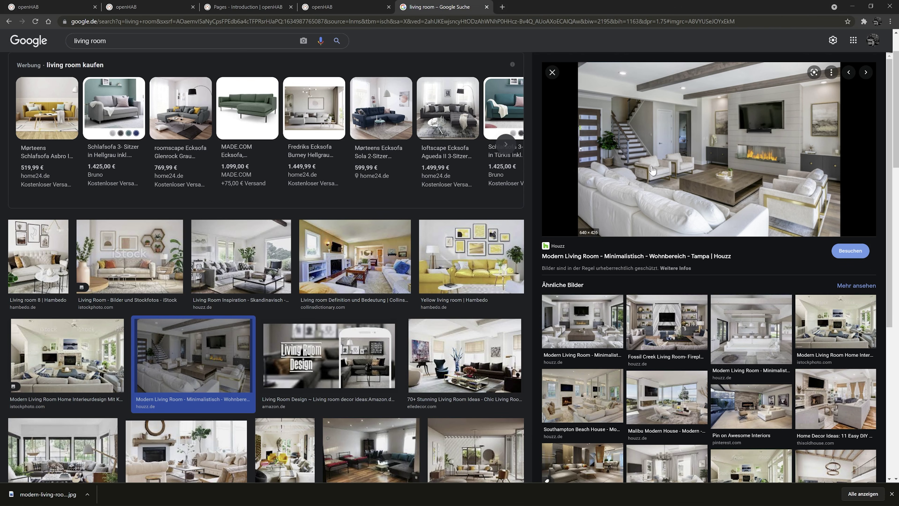
Step: Return from the image search to the local openHAB home page and show its Overview
click(55, 13)
click(125, 13)
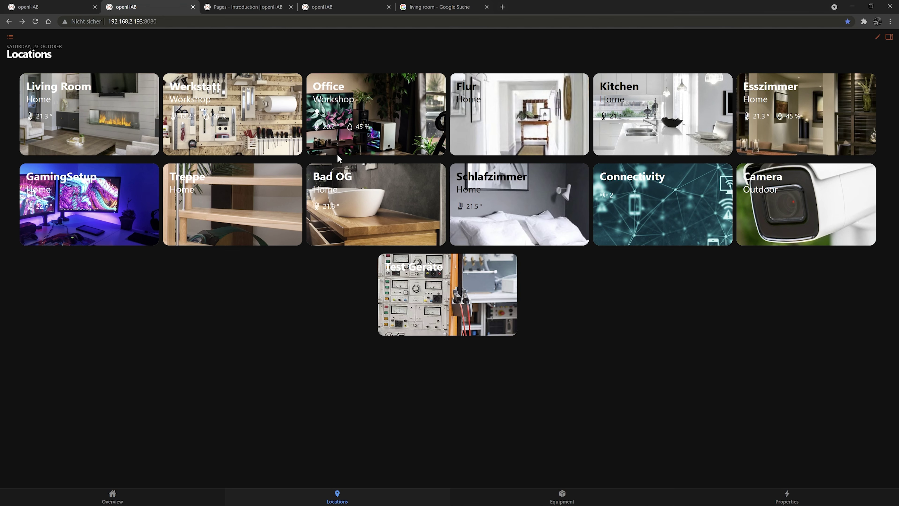
click(113, 496)
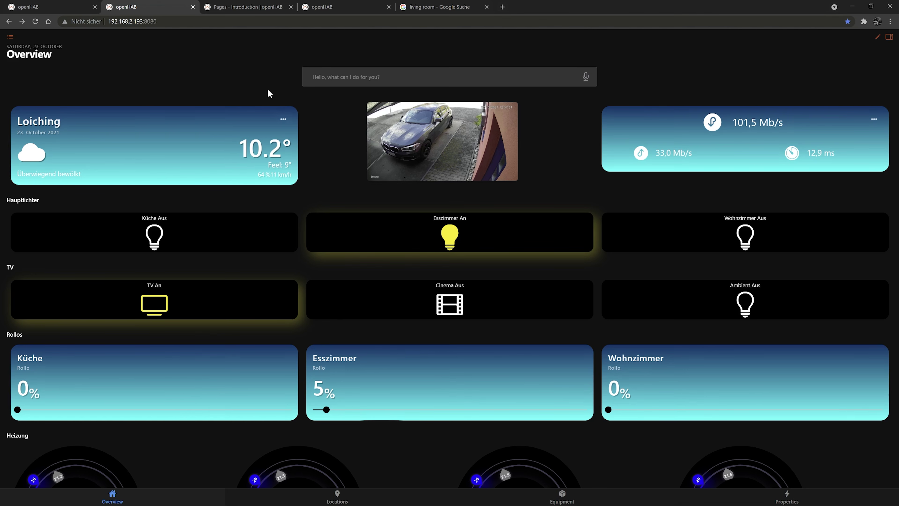
Step: View the Touch page and look through its Büro and Obergeschoss tabs
click(10, 37)
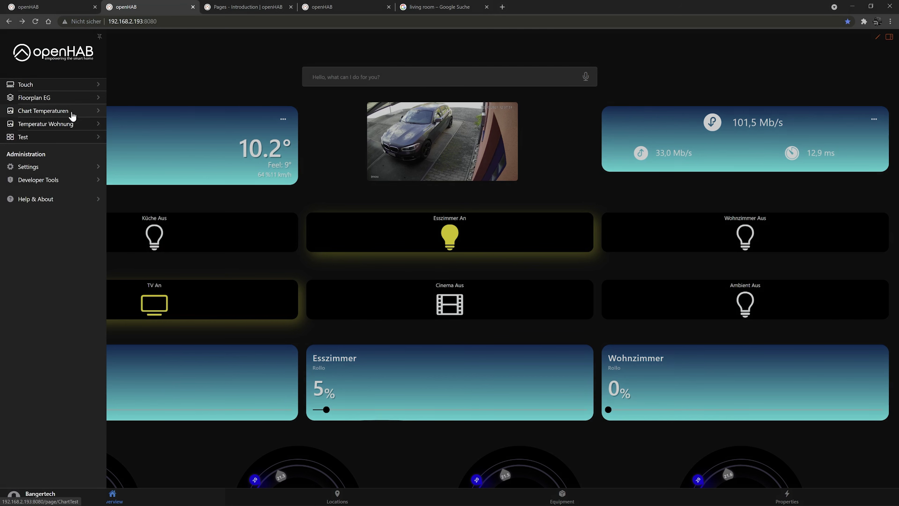
click(46, 87)
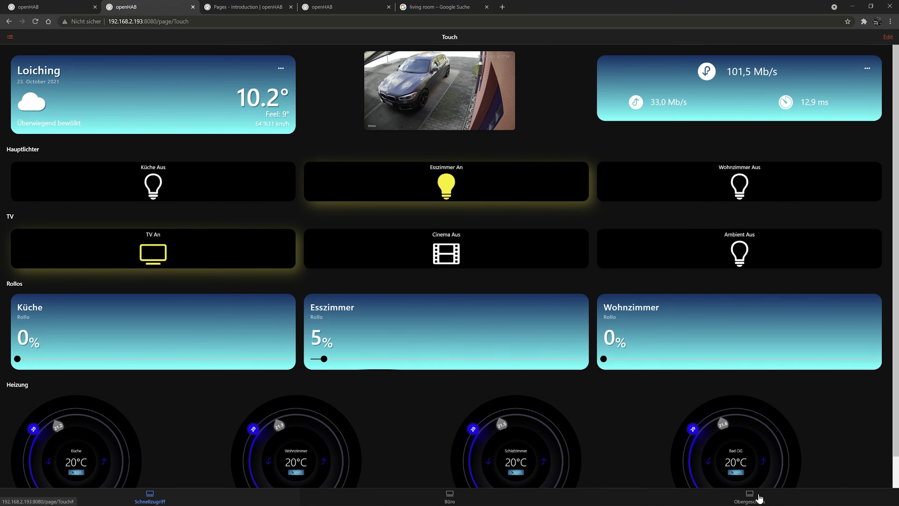
click(450, 496)
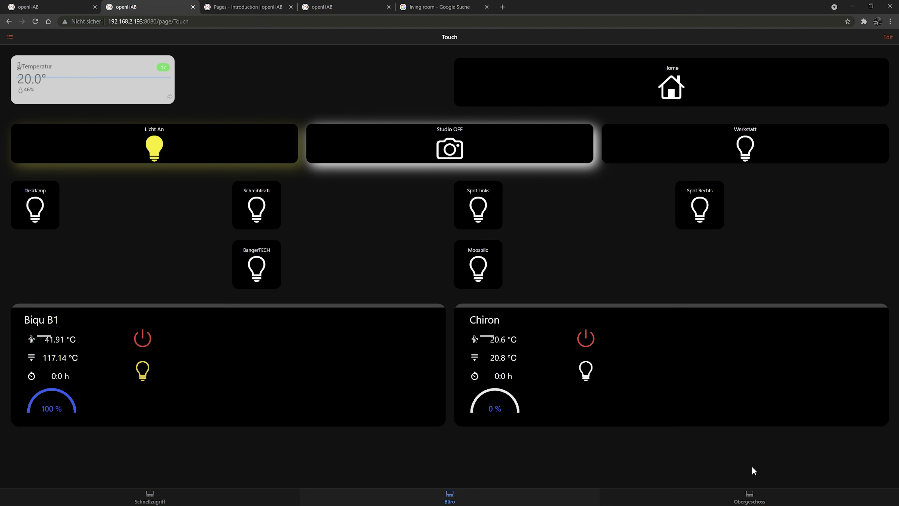
click(745, 500)
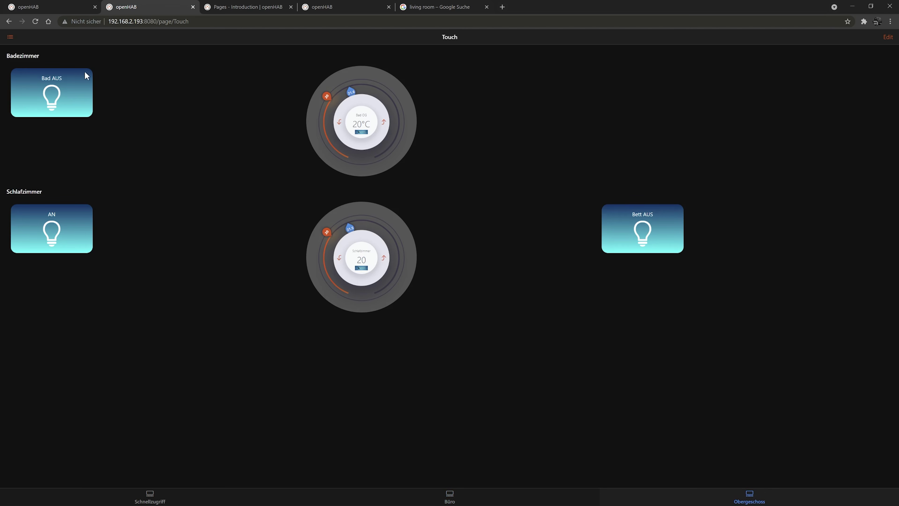
Step: View the Floorplan EG page and inspect the lights placed on the floor plan
click(11, 38)
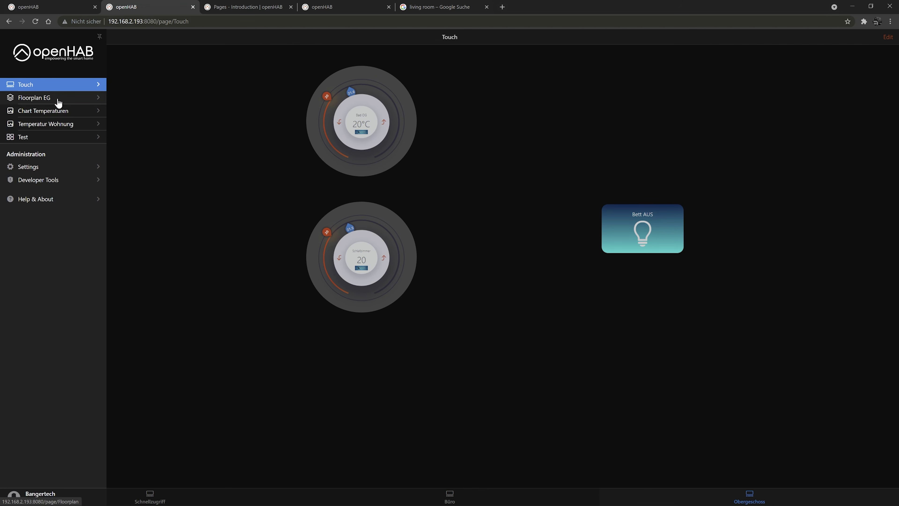
click(41, 97)
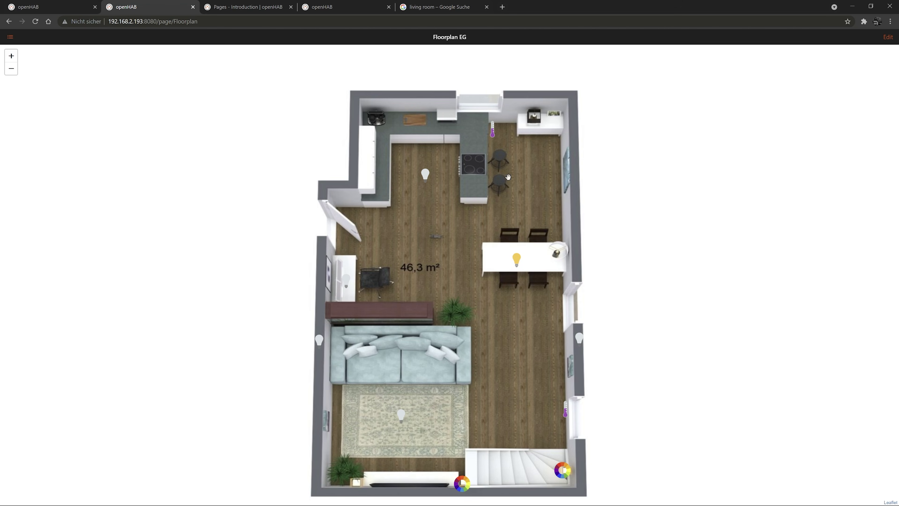
mouse_move(423, 179)
Step: View the two chart pages, Chart Temperaturen and Temperatur Wohnung, as examples of chart-type pages
click(10, 37)
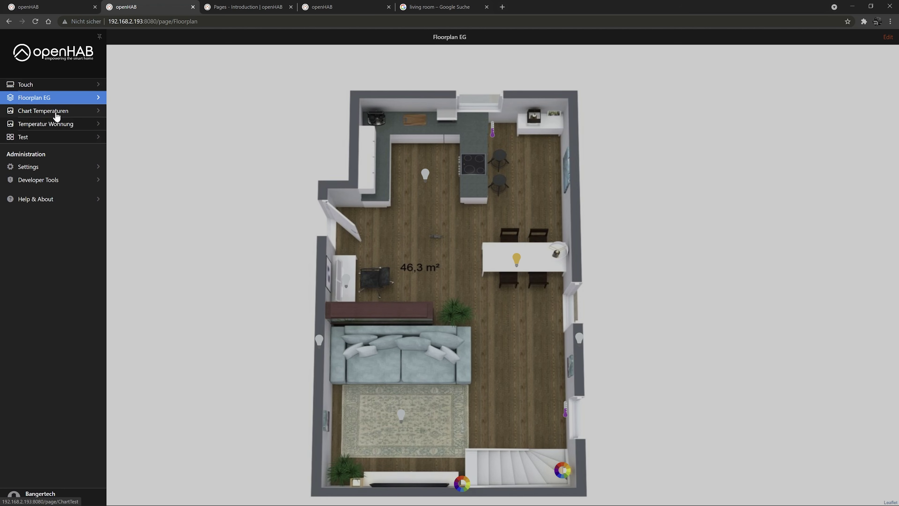
click(56, 116)
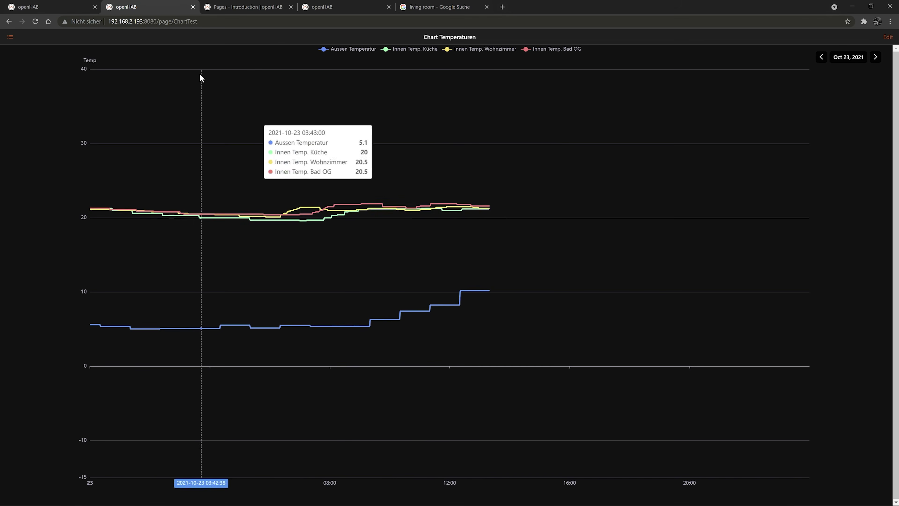
click(11, 38)
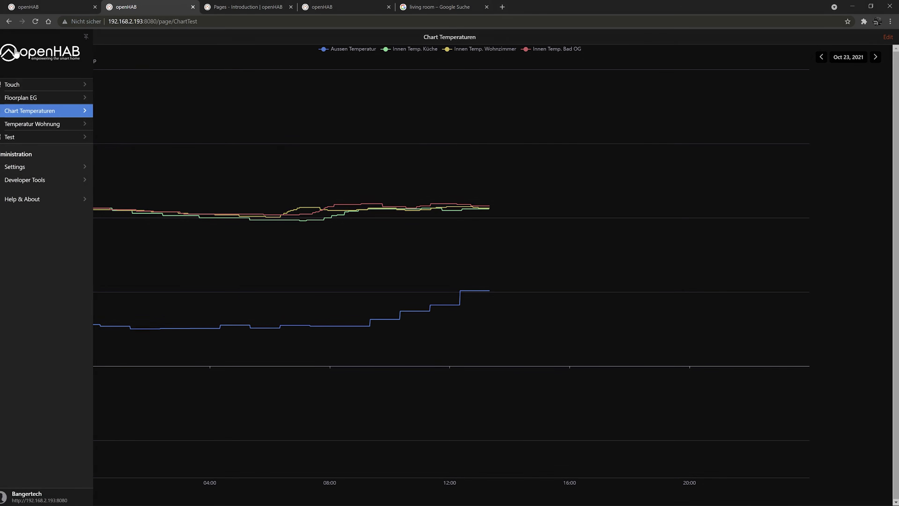
click(44, 123)
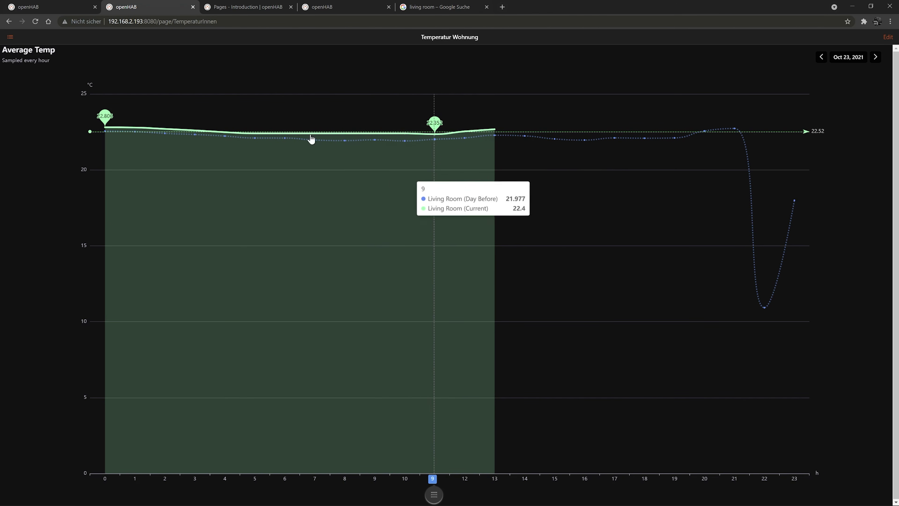
Step: View the Test layout page with its widgets and return to the Overview
click(11, 37)
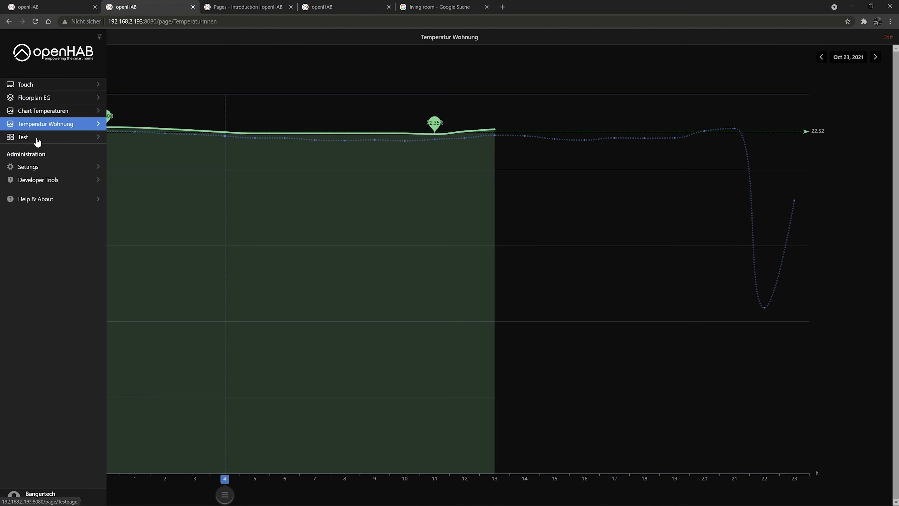
click(39, 141)
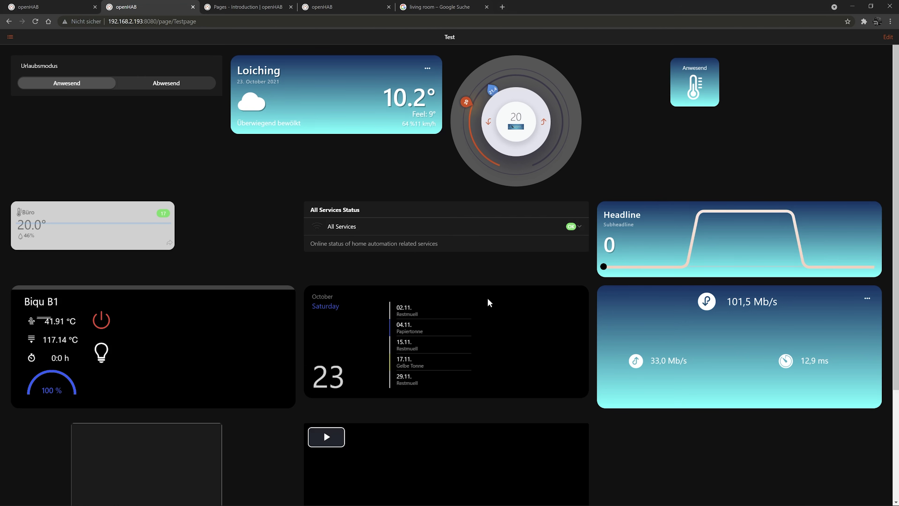
click(11, 38)
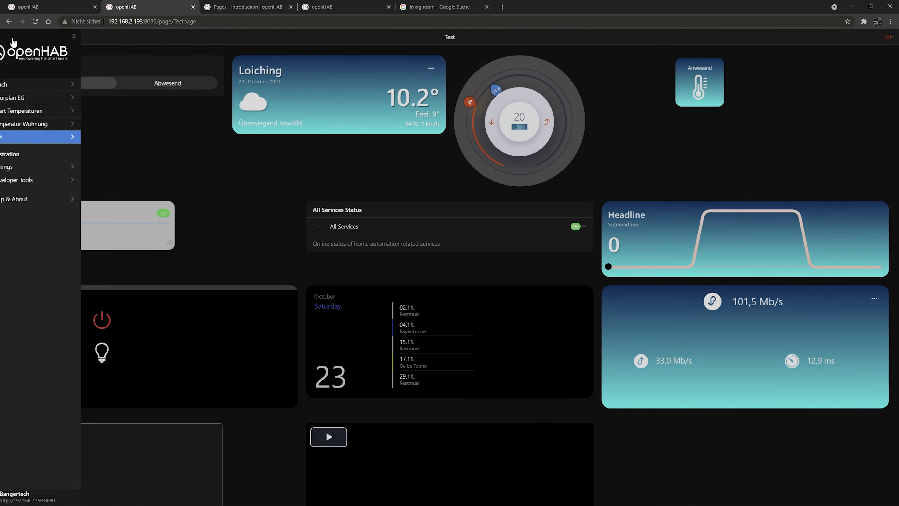
click(52, 63)
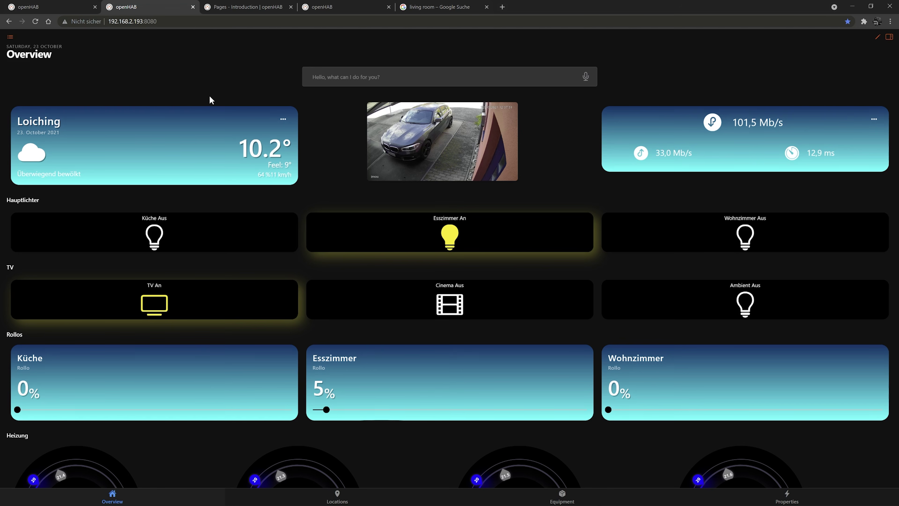
Step: Skim the Introduction to Pages documentation, including the Other User Interfaces section, and return to its beginning
click(249, 9)
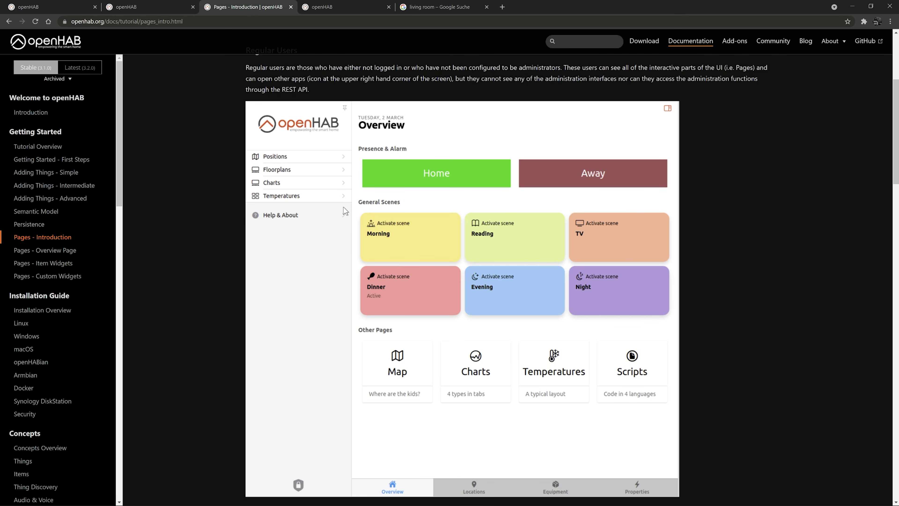
scroll(419, 171, down, 15)
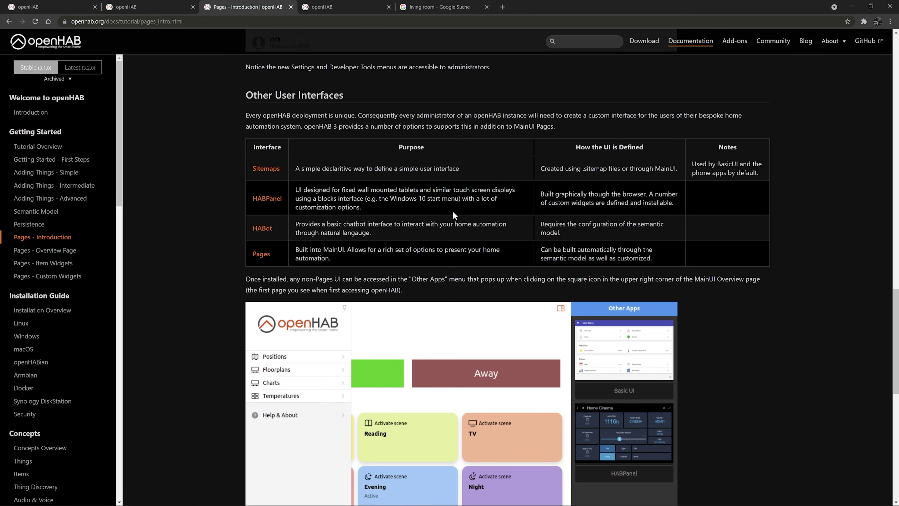
scroll(452, 214, down, 10)
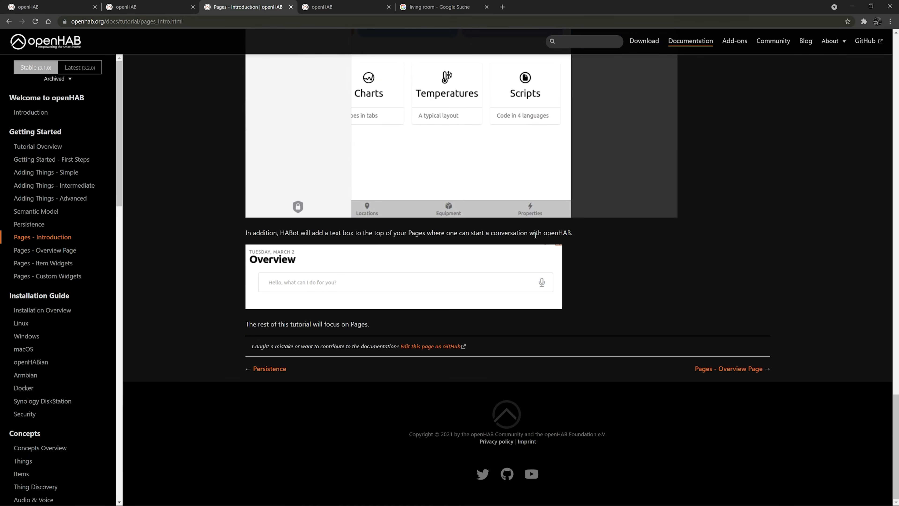
scroll(537, 229, up, 20)
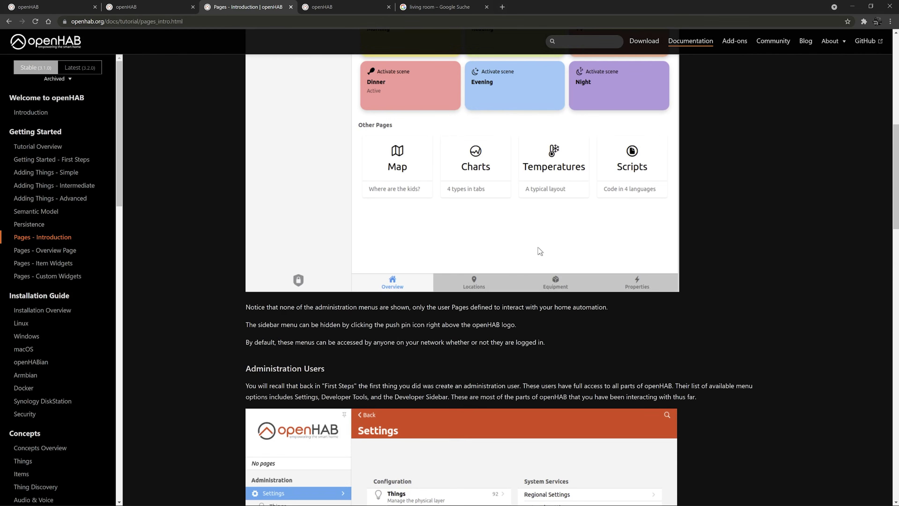
scroll(539, 245, up, 4)
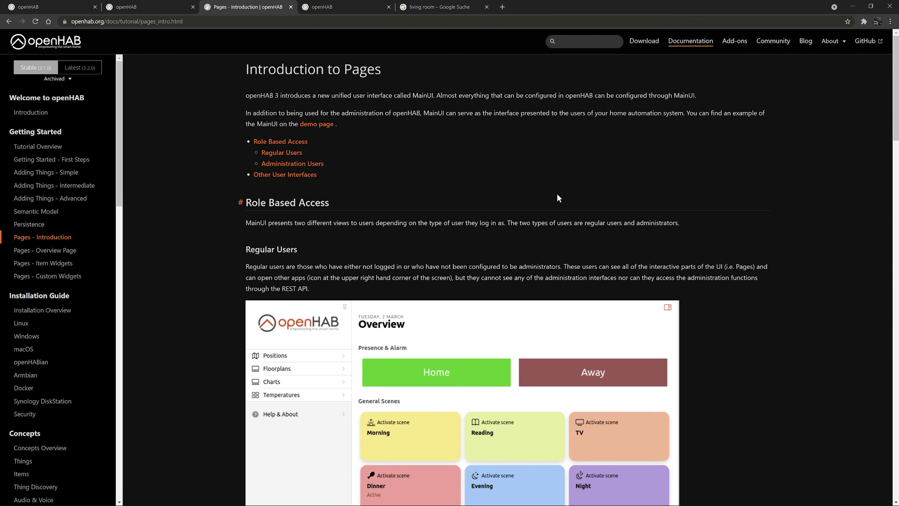
Step: Check which pages the openHAB demo site lists in its sidebar and close the sidebar again
click(331, 10)
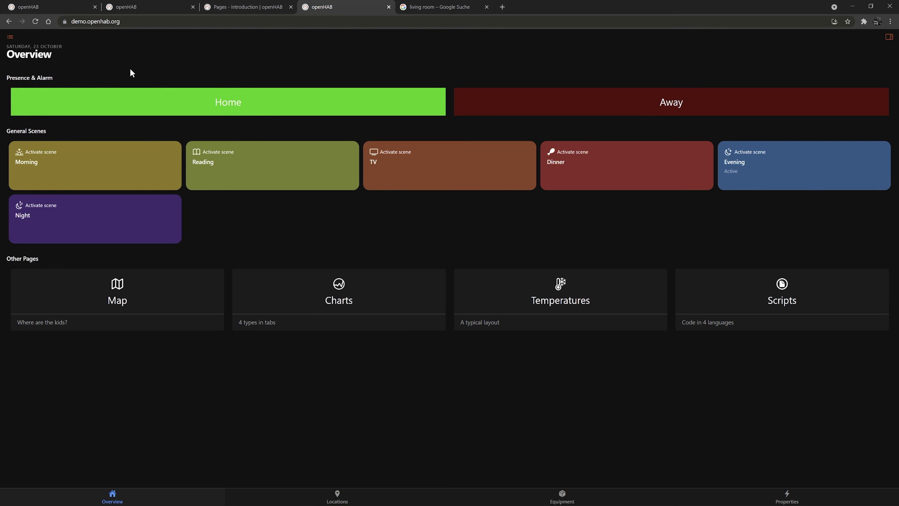
click(10, 37)
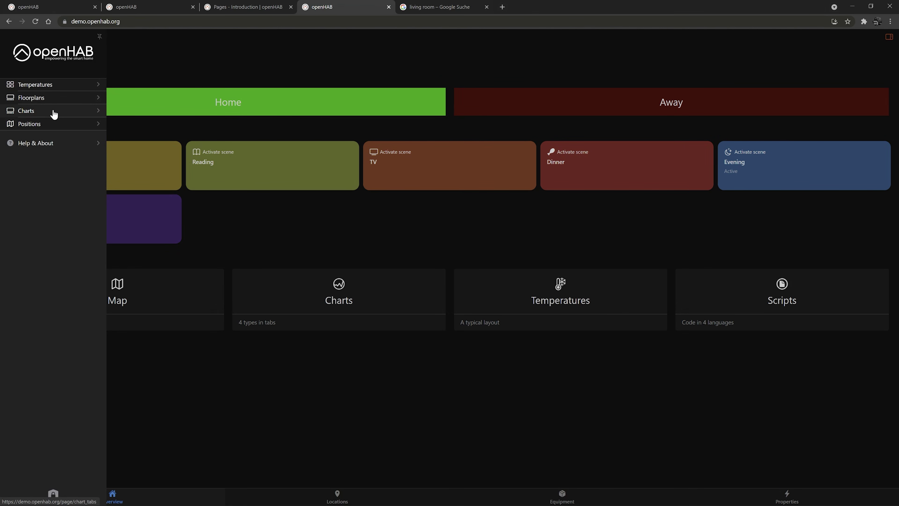
click(147, 71)
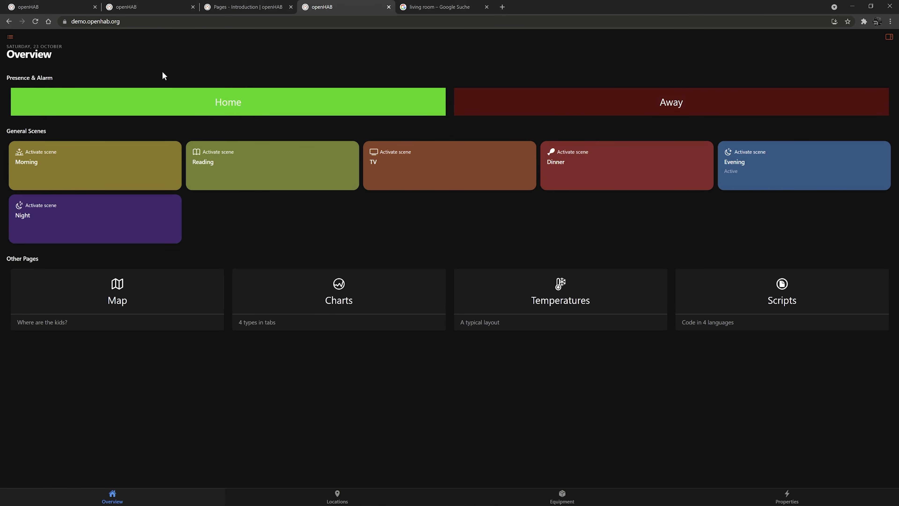
Step: Return to the local openHAB Overview and pin the sidebar so it stays open
click(66, 10)
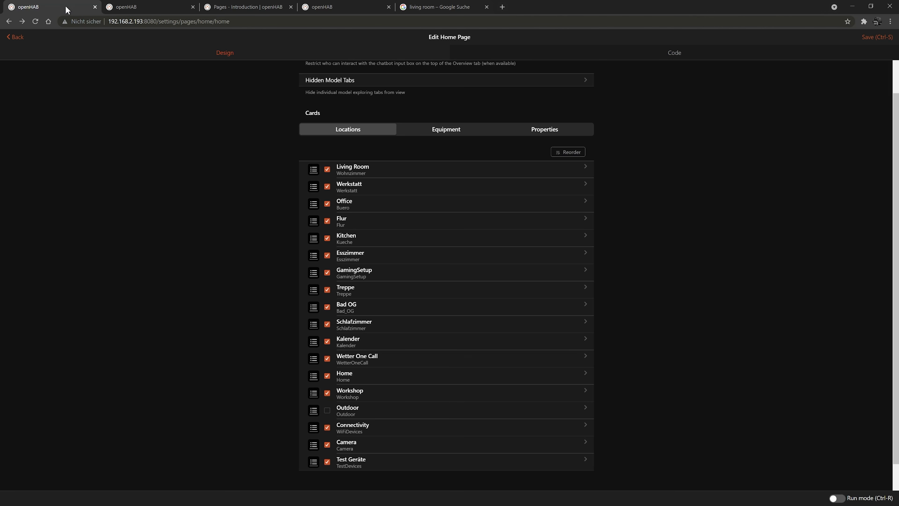
click(133, 8)
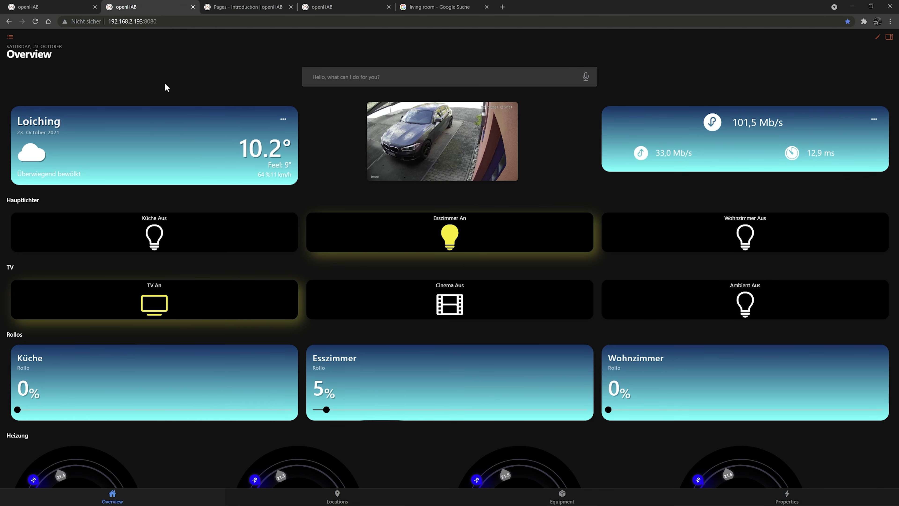
click(11, 36)
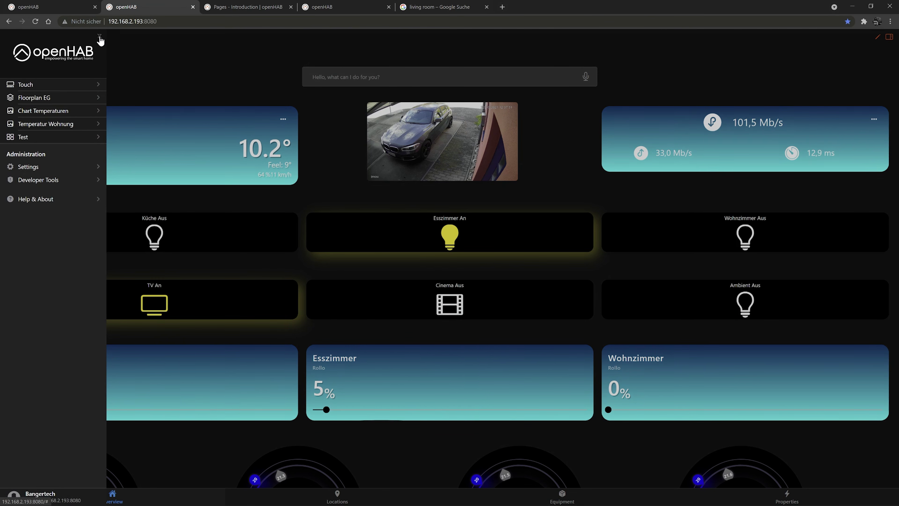
click(100, 40)
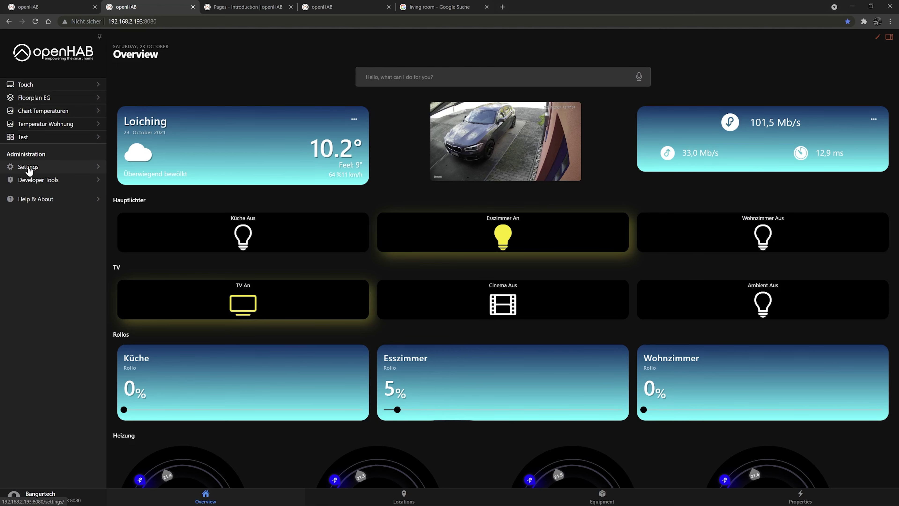
Step: Start a new layout page in the Pages settings with the ID testpage and the label Test Page
click(39, 169)
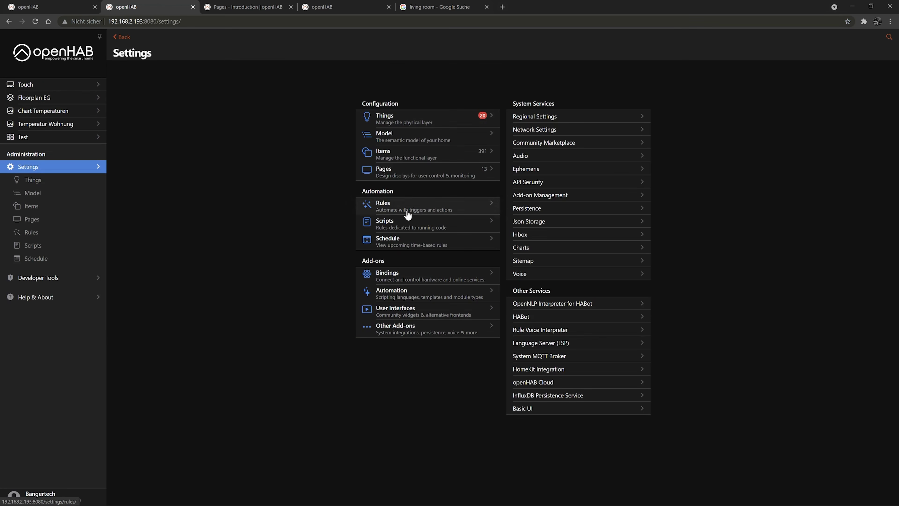
click(432, 172)
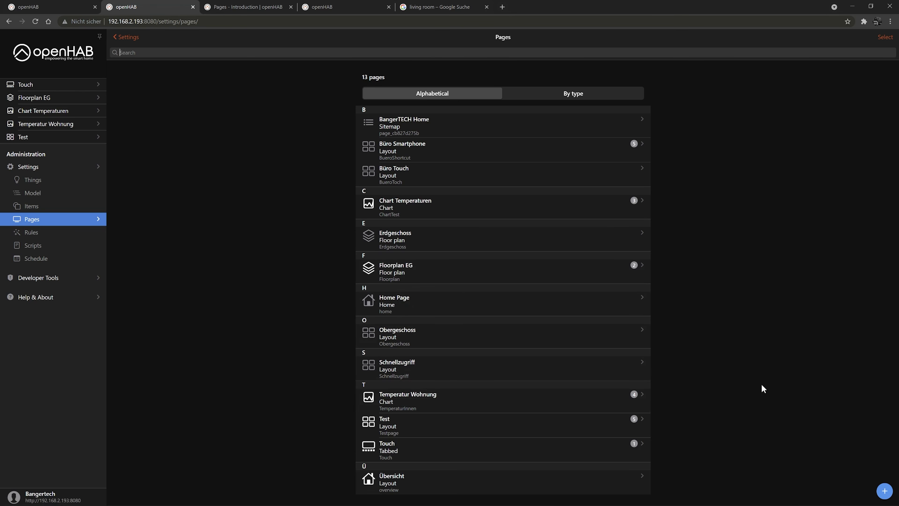
click(884, 491)
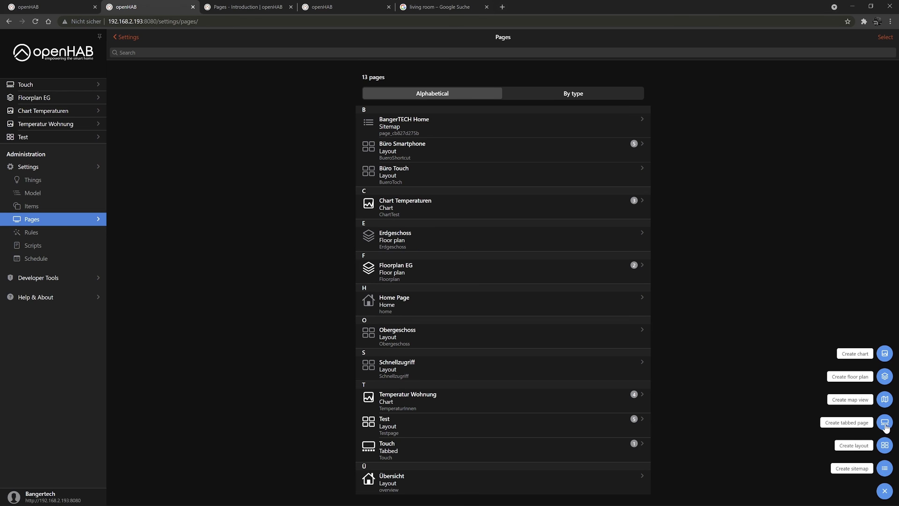
click(884, 445)
drag(521, 84, 449, 86)
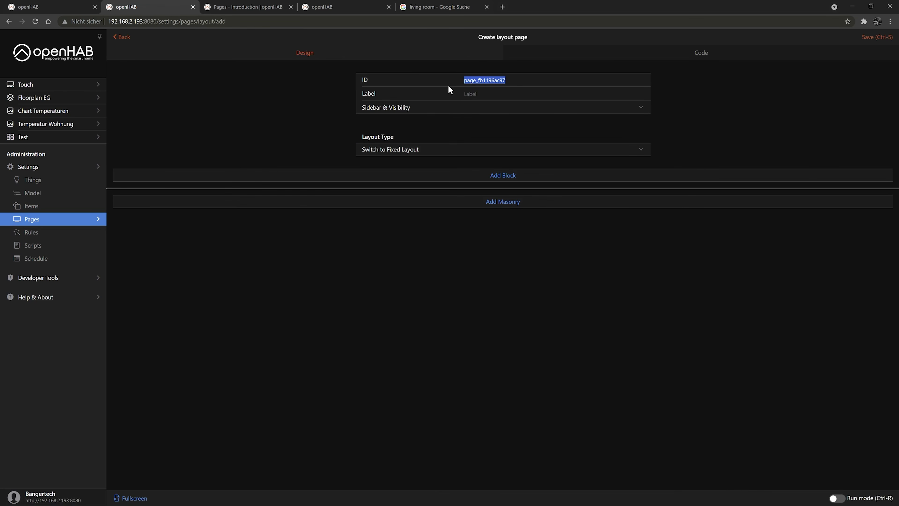
text(testpage)
text(t)
text(e)
key(BackSpace)
key(BackSpace)
text(Test Page)
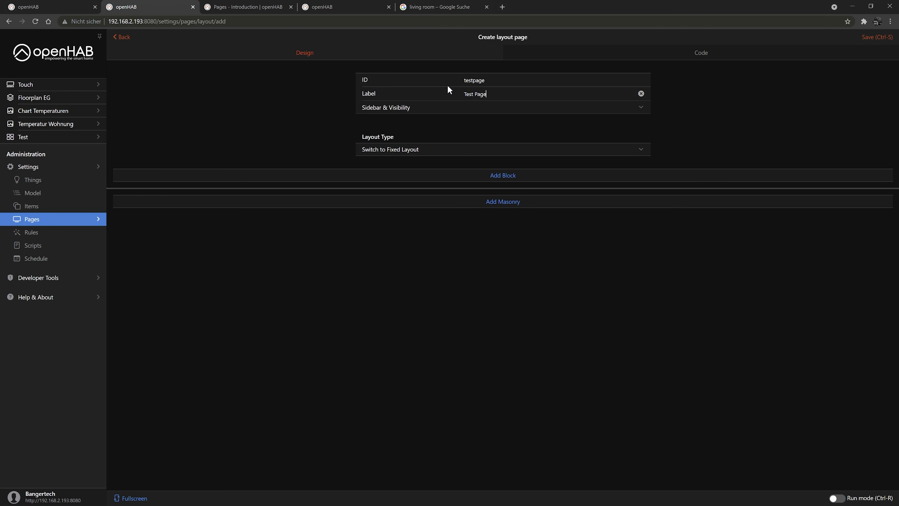
Step: Enable showing the page on the sidebar with sidebar order 1, check the visibility roles, and save the page
click(431, 108)
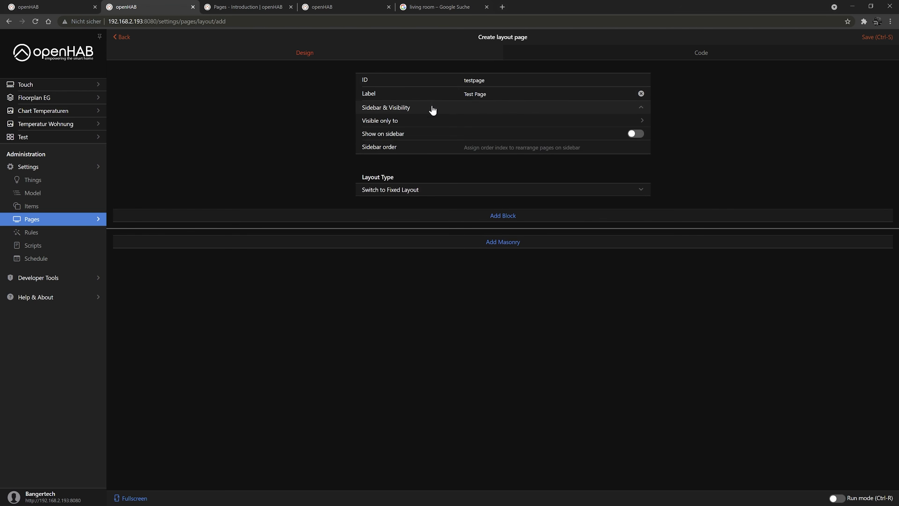
click(476, 124)
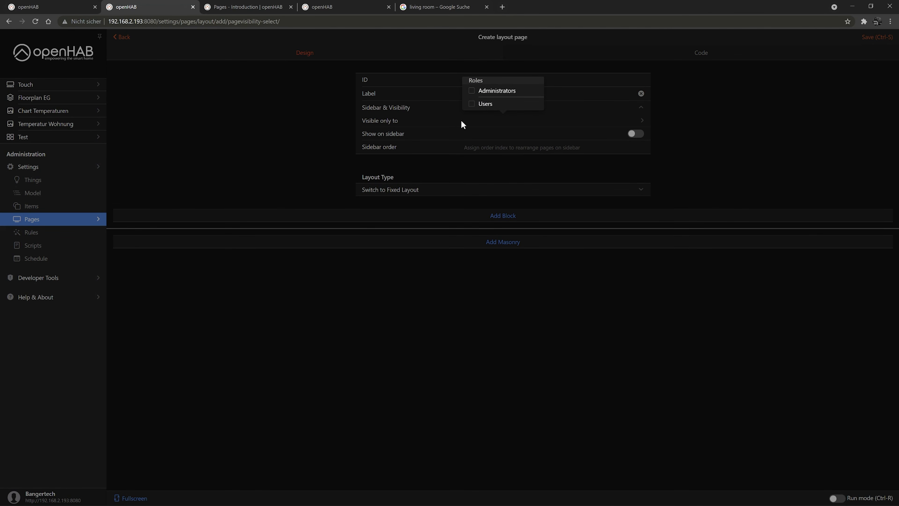
click(450, 121)
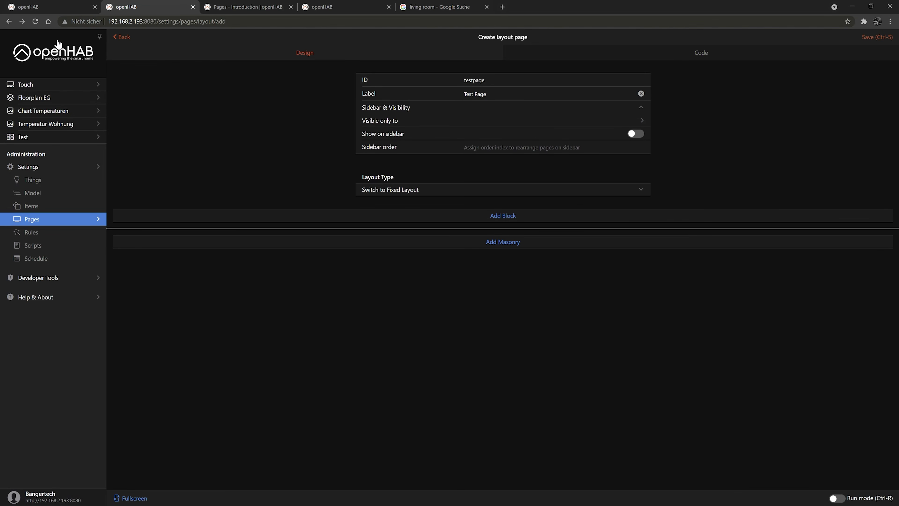
click(636, 135)
click(484, 148)
text(1)
click(711, 167)
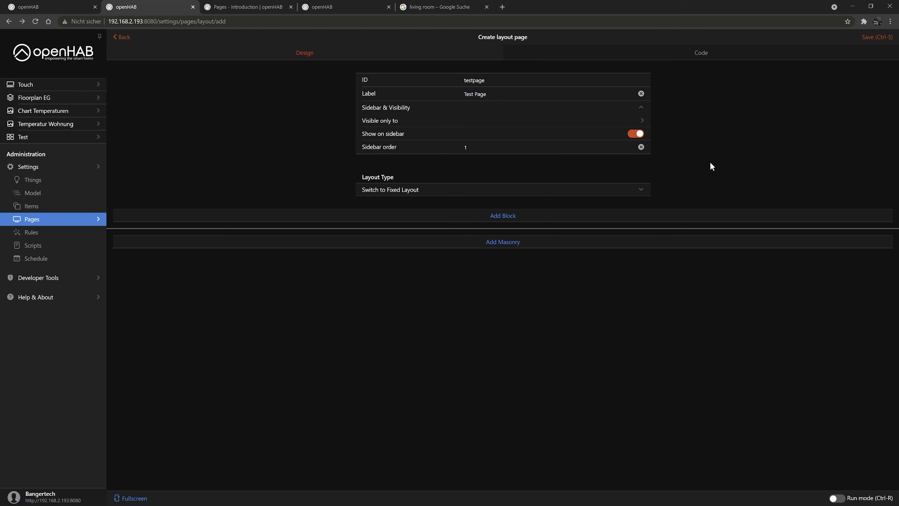
click(872, 37)
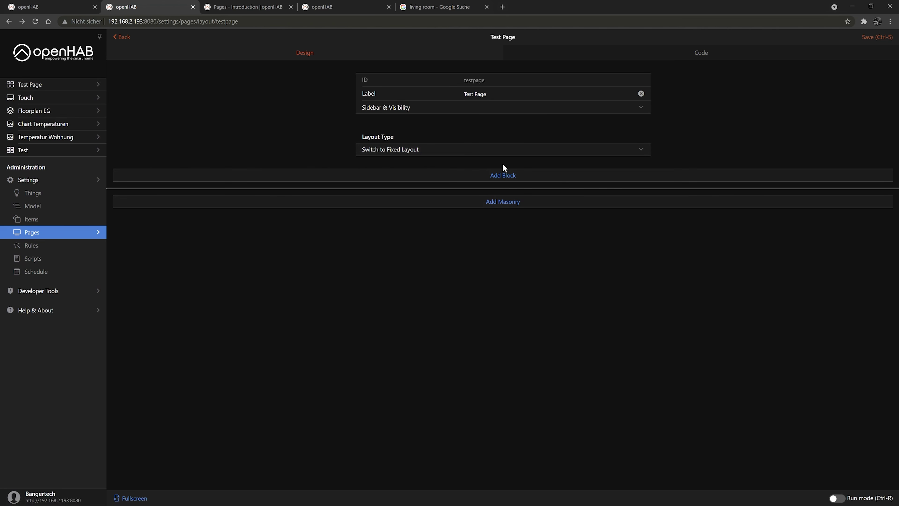
Step: Check the fixed layout types without switching, and add a layout block titled Kitchen to Test Page
click(391, 150)
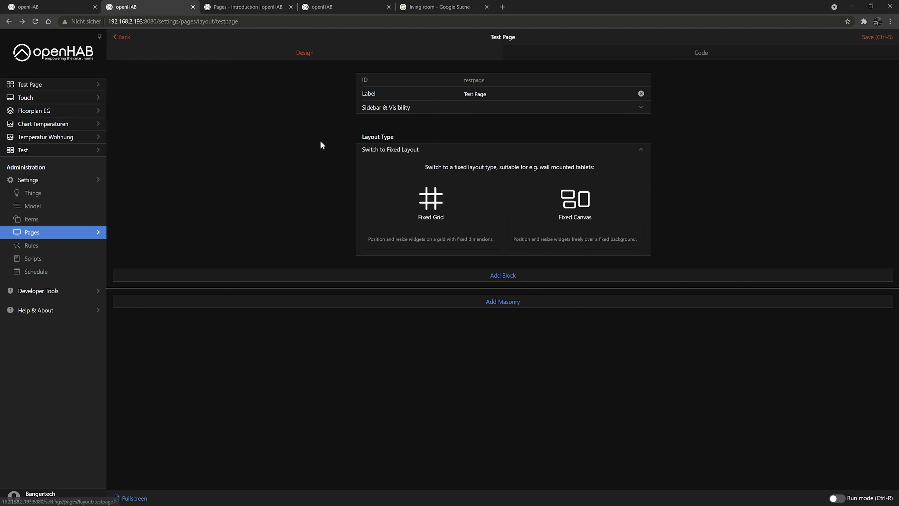
click(402, 152)
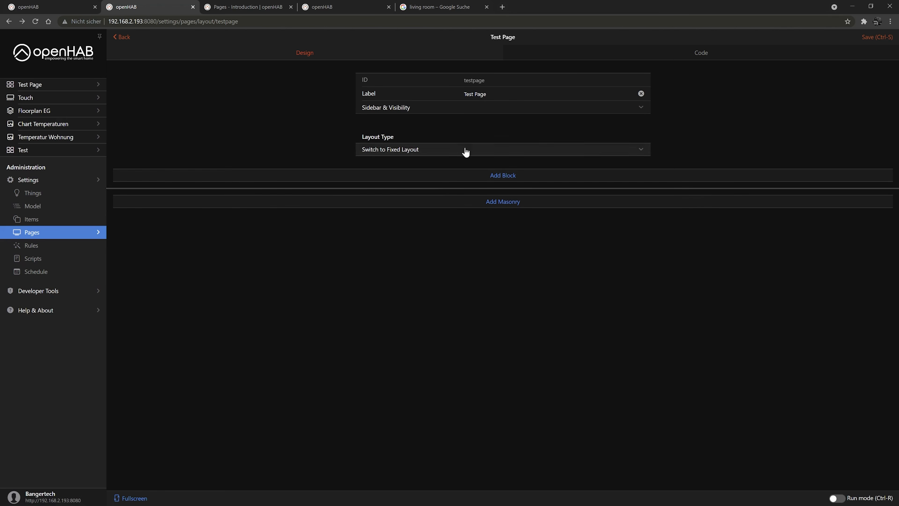
click(507, 178)
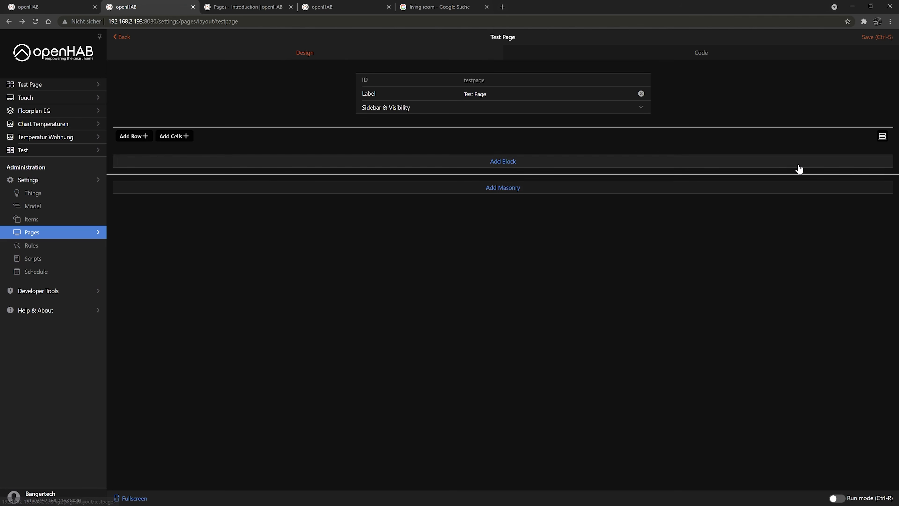
click(881, 140)
click(872, 150)
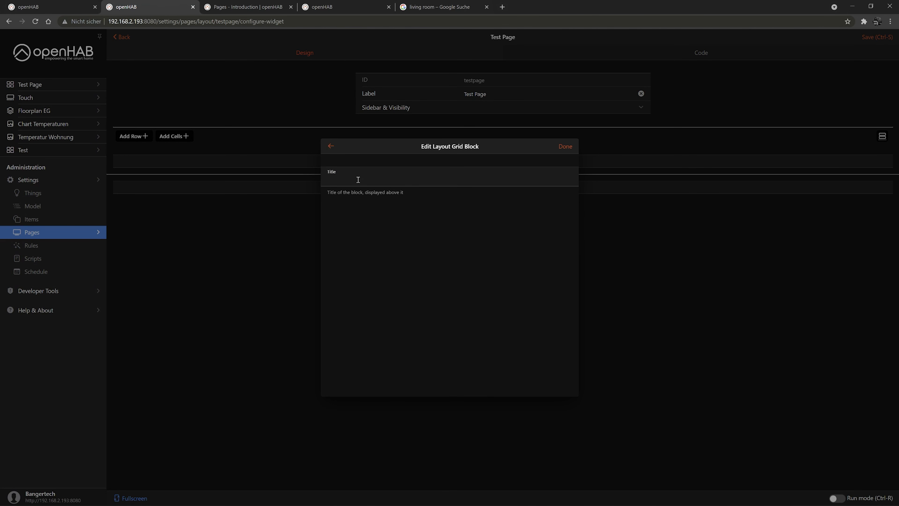
text(Kitchen)
click(563, 146)
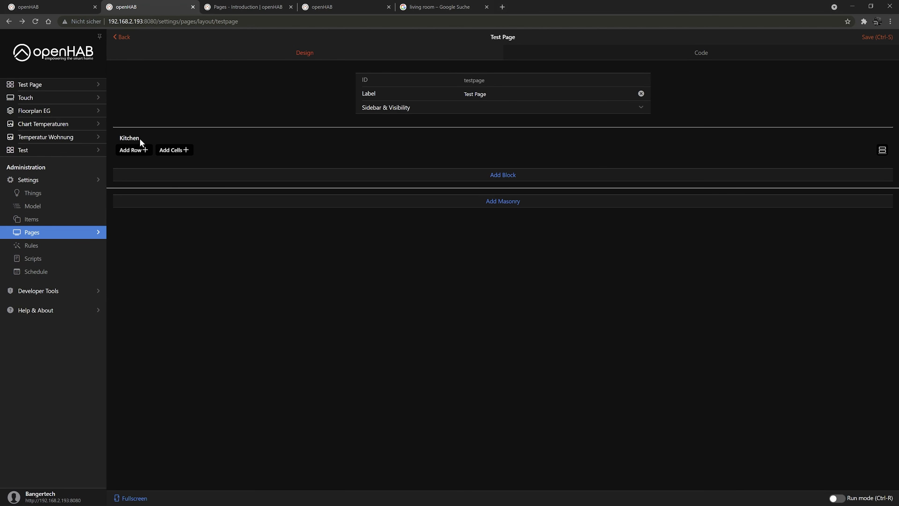
Step: Add a row with two columns to the Kitchen block
click(147, 155)
click(159, 177)
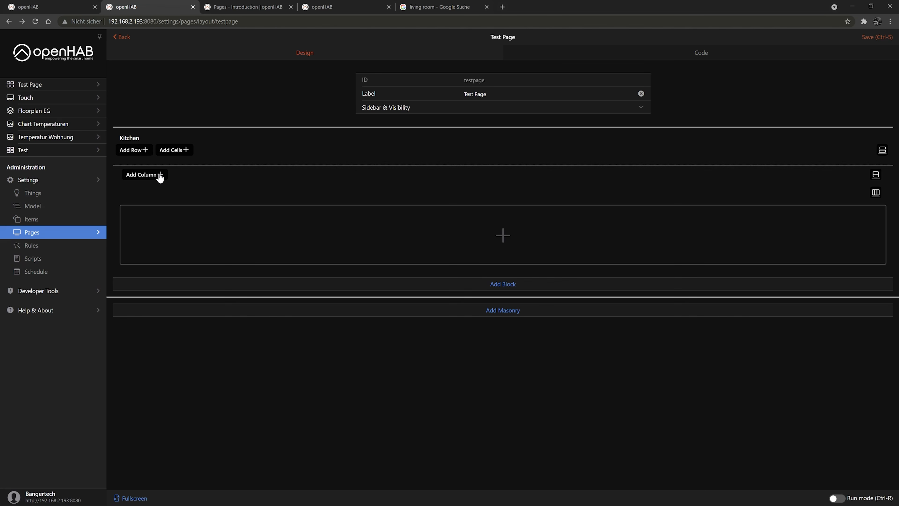
click(160, 177)
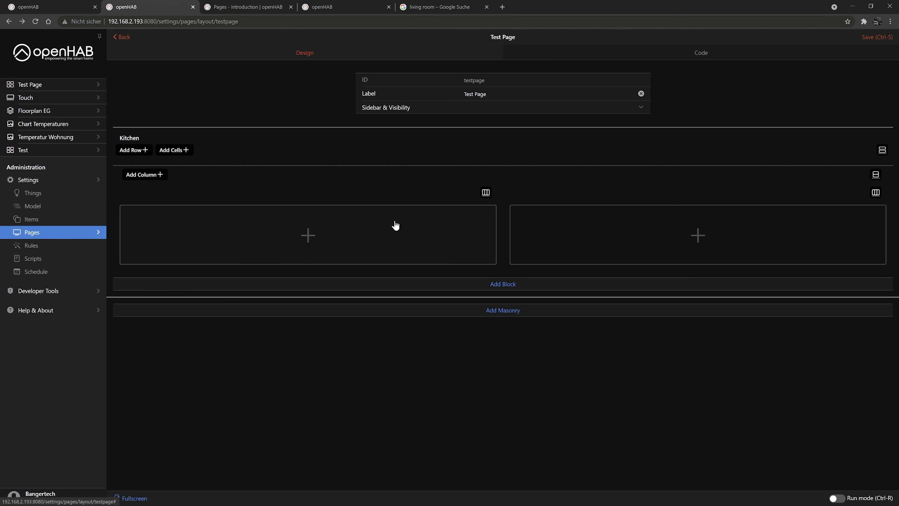
Step: Place a Toggle Card in the row's first column and a Rollershutter Card in the second
click(314, 239)
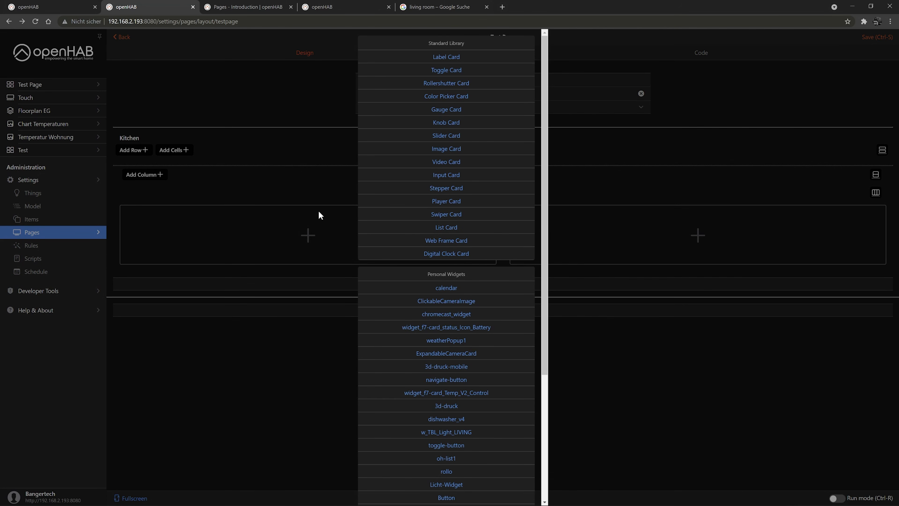
click(447, 71)
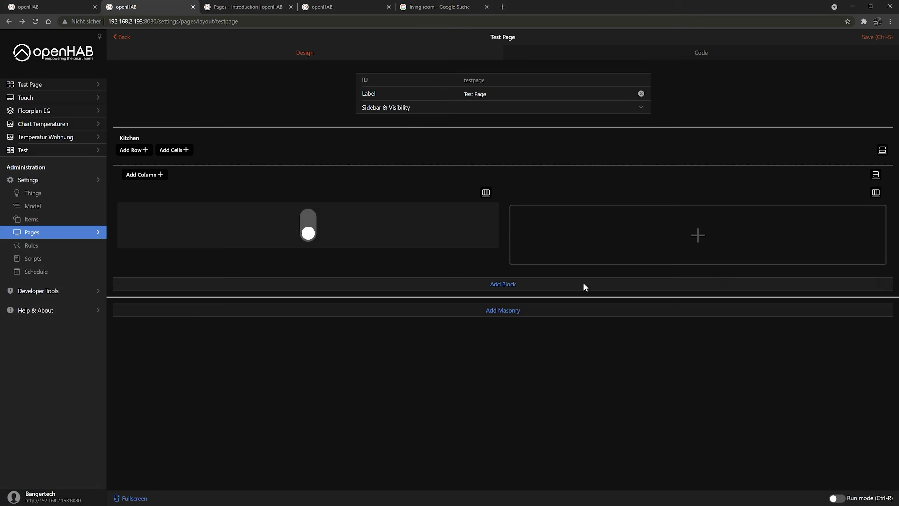
click(698, 235)
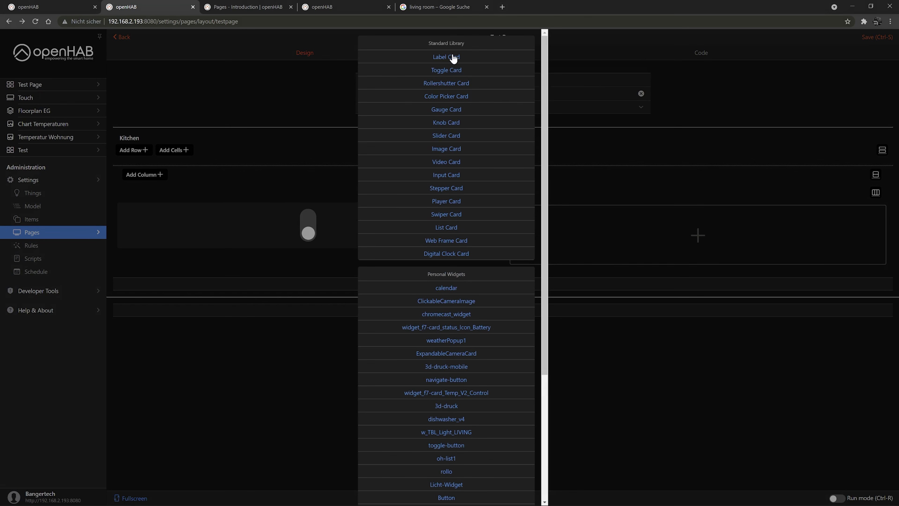
click(458, 85)
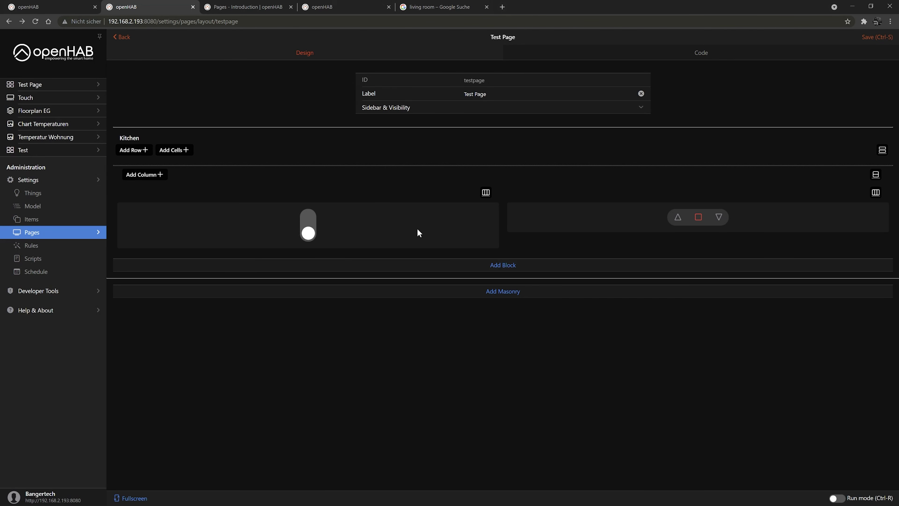
Step: Title the Toggle Card Main Light and link it to the Küche Licht switch item under Home, Kitchen
click(484, 192)
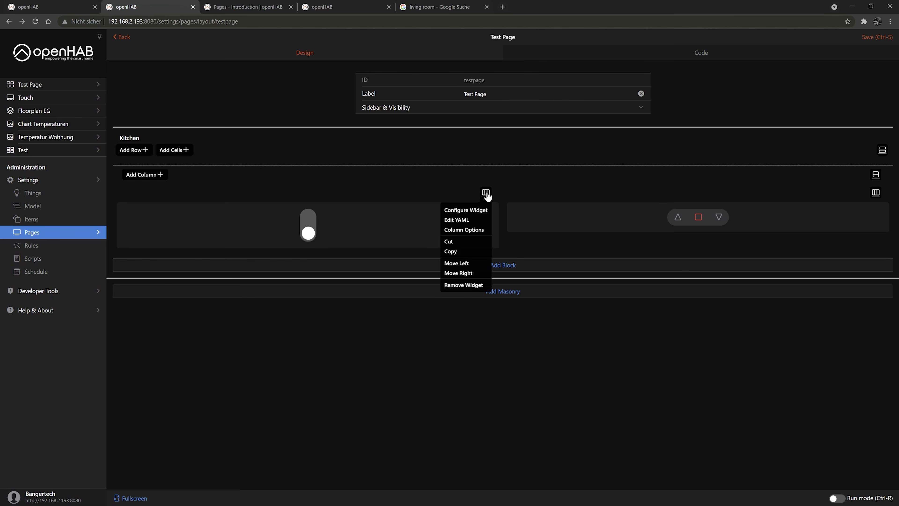
click(469, 207)
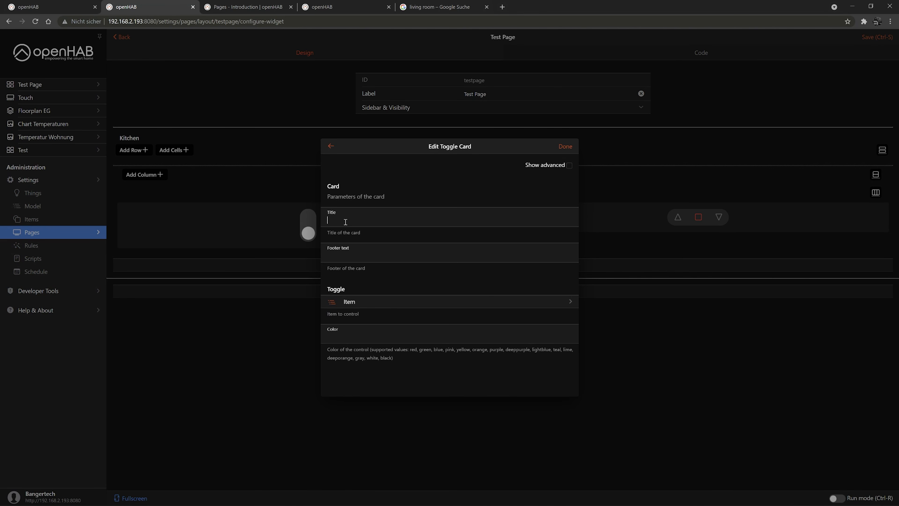
text(Main Light)
click(333, 304)
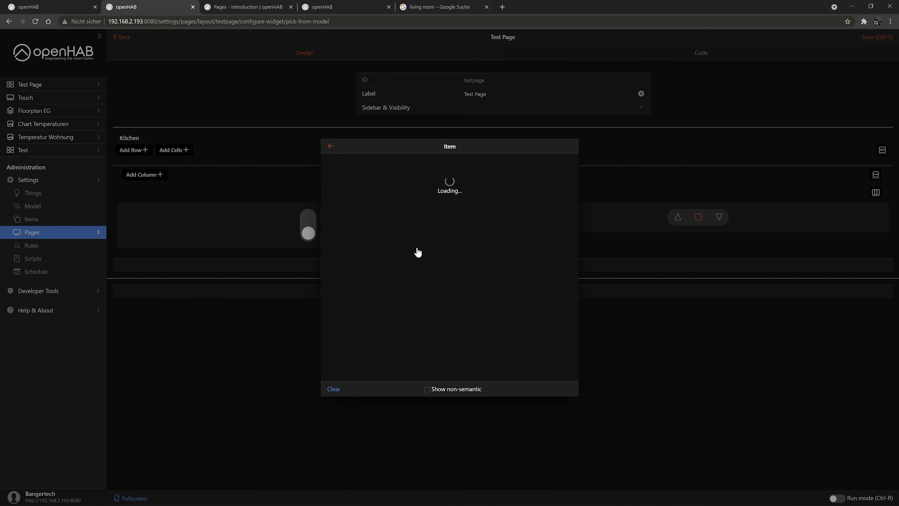
click(332, 183)
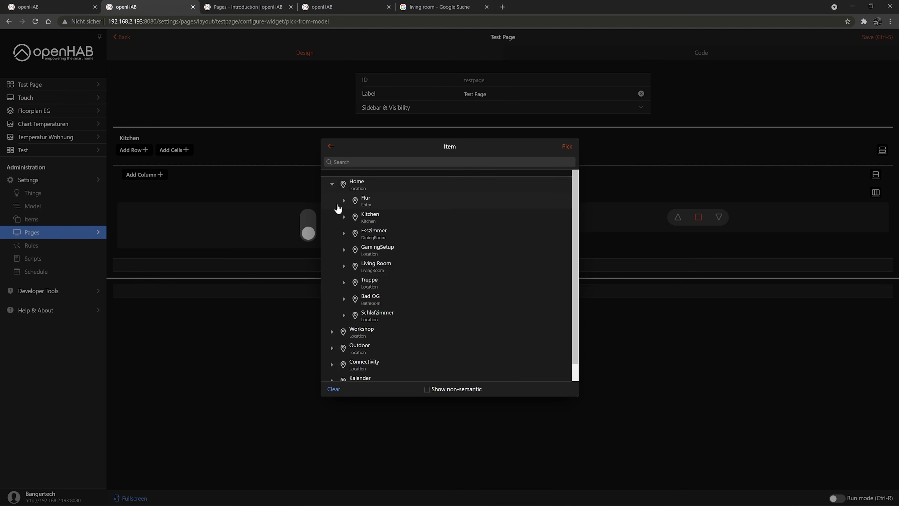
click(344, 217)
click(355, 233)
click(398, 250)
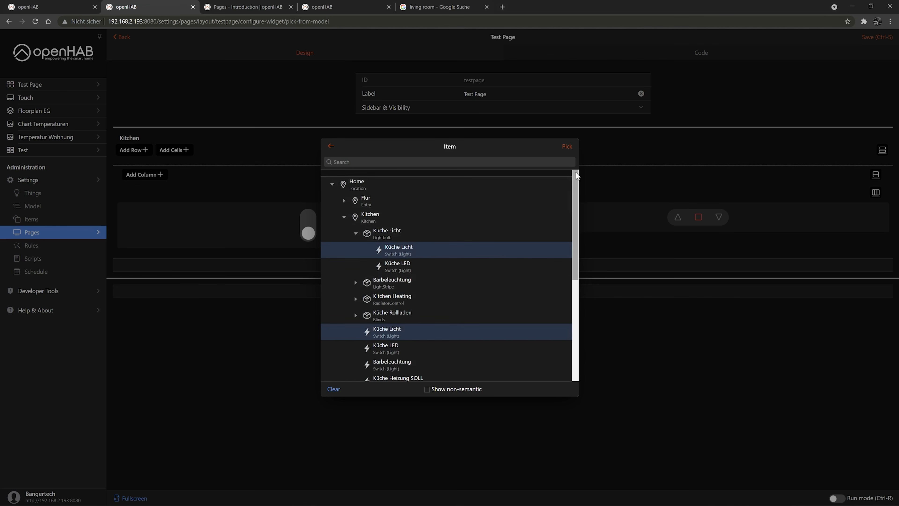
click(568, 148)
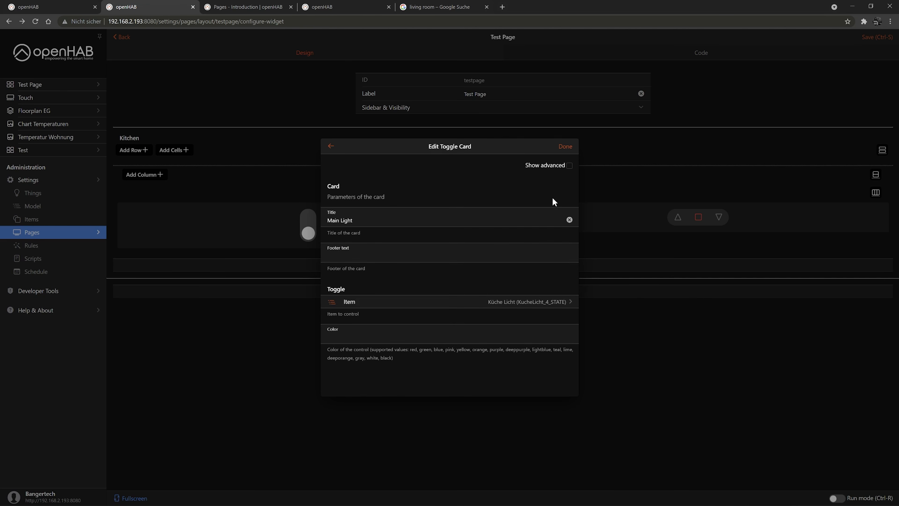
Step: Set the Toggle Card's control color to green and apply the card settings
click(336, 339)
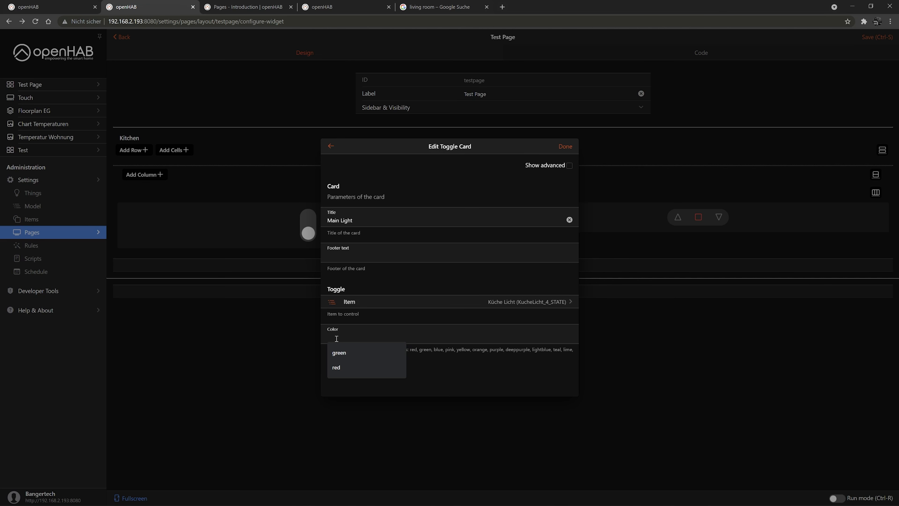
text(green)
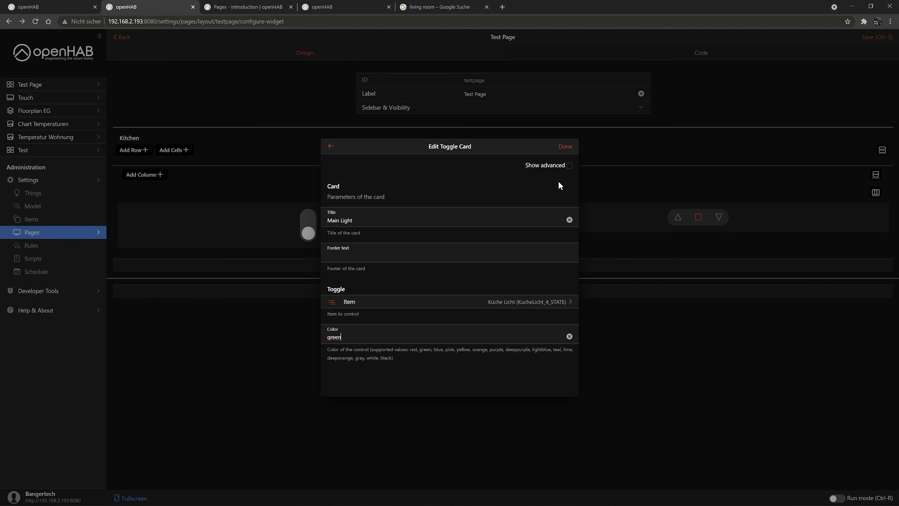
click(566, 147)
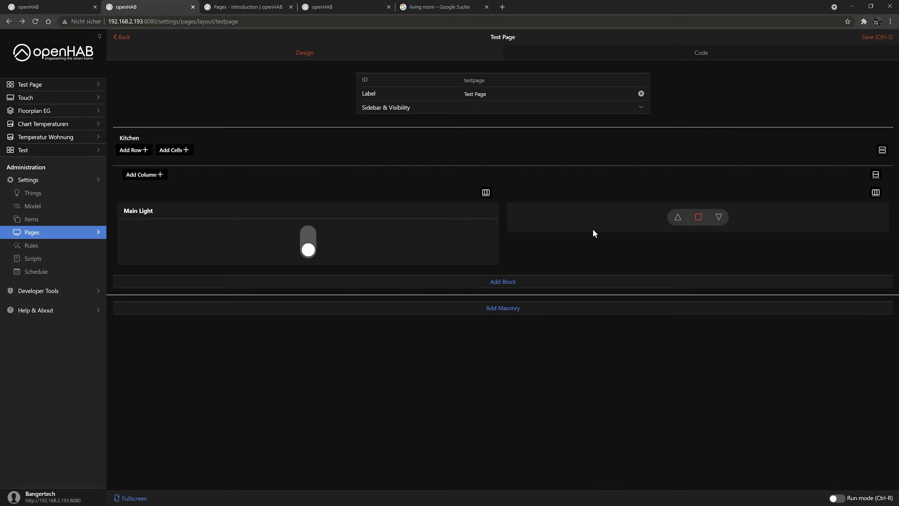
Step: Title the Rollershutter Card Roller and try its vertical orientation option, leaving it turned off
click(876, 192)
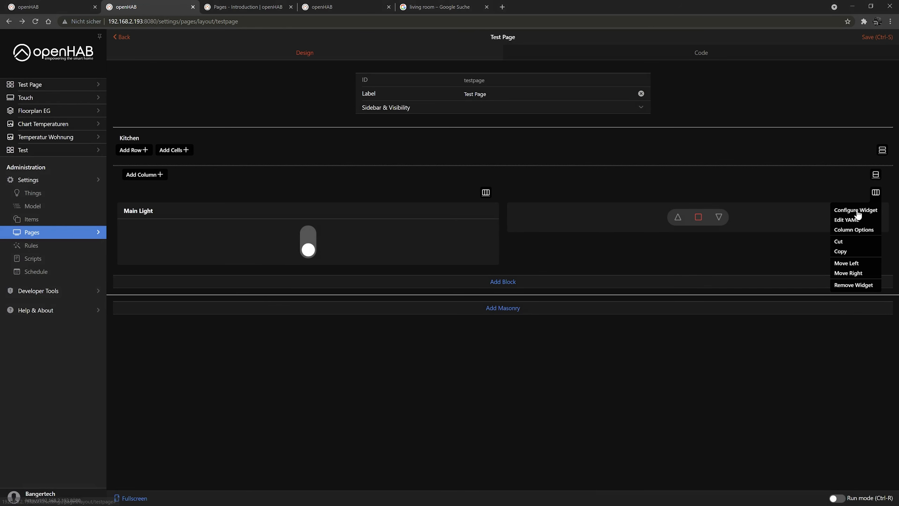
click(857, 209)
click(348, 222)
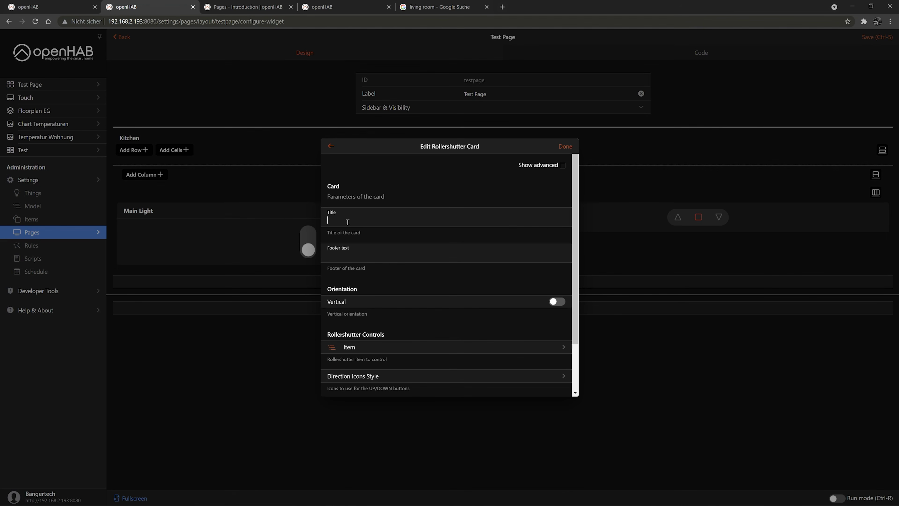
text(Roller)
click(556, 302)
click(556, 302)
Step: Link the Rollershutter Card to the Küche Rollo item under Kitchen, Küche Rollladen, and save Test Page
click(333, 349)
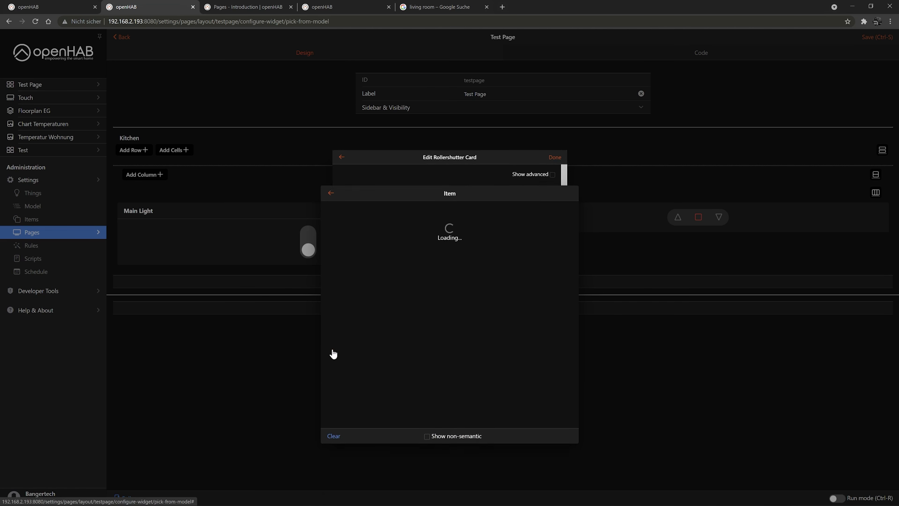
click(332, 184)
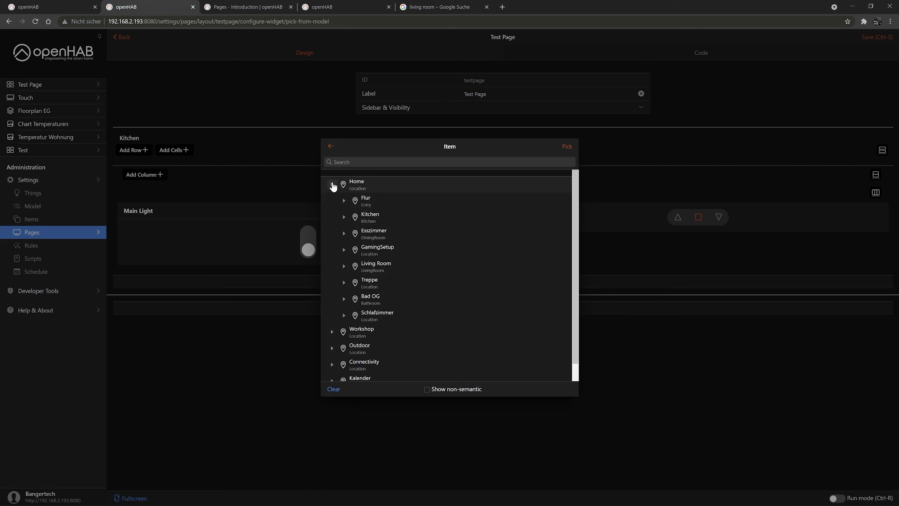
click(345, 217)
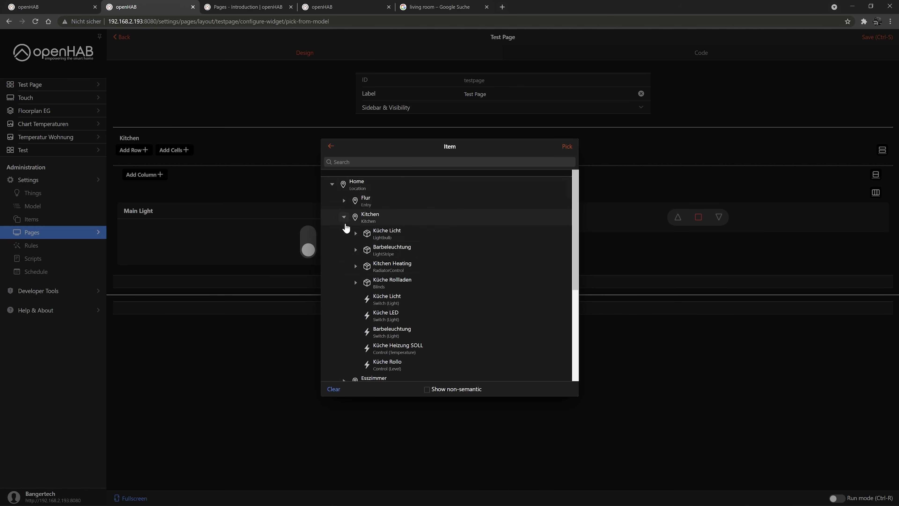
click(356, 283)
click(399, 297)
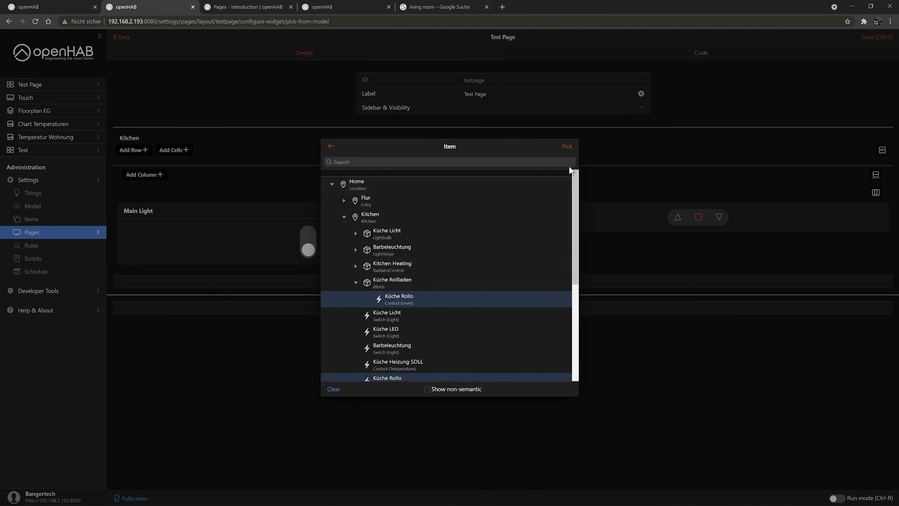
click(568, 147)
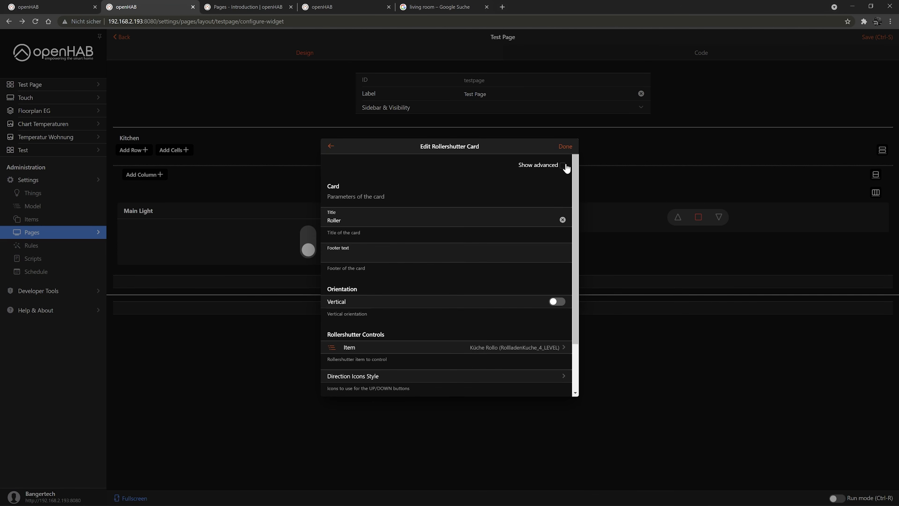
click(565, 146)
click(872, 37)
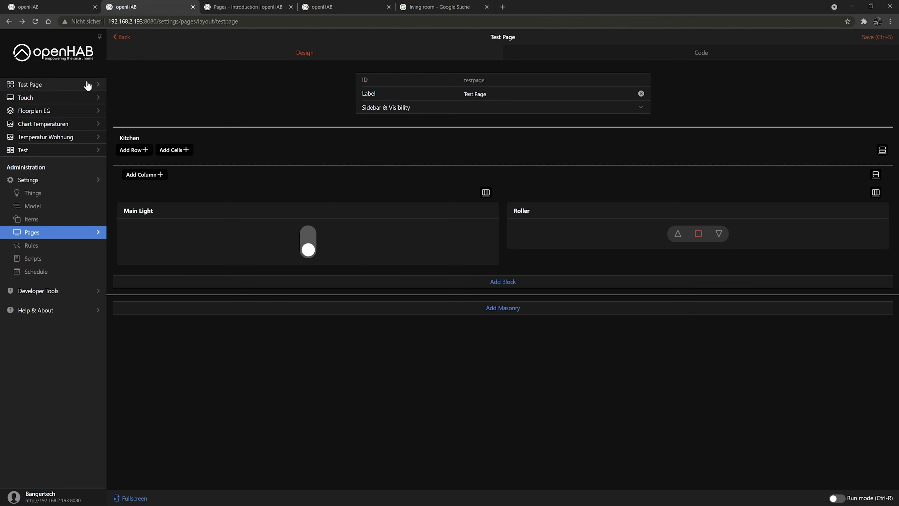
Step: View the finished Test Page and return to the Overview home page
click(48, 90)
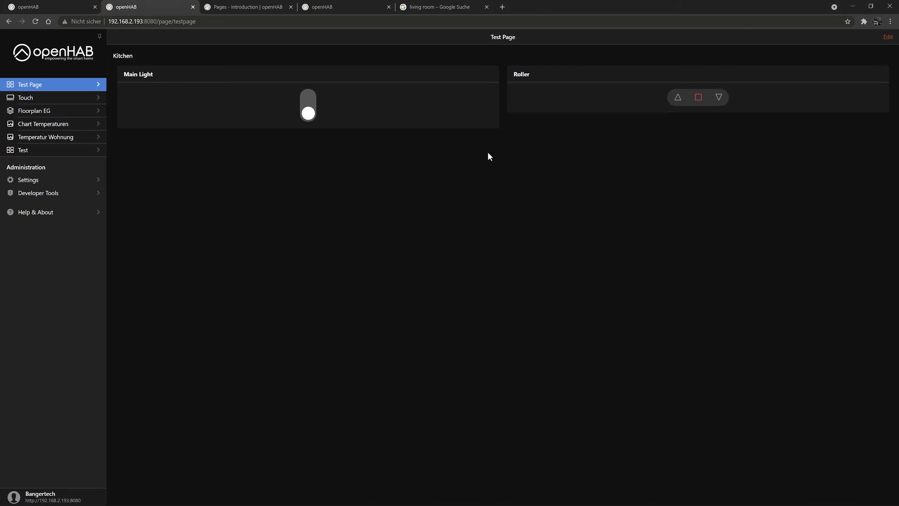
click(75, 63)
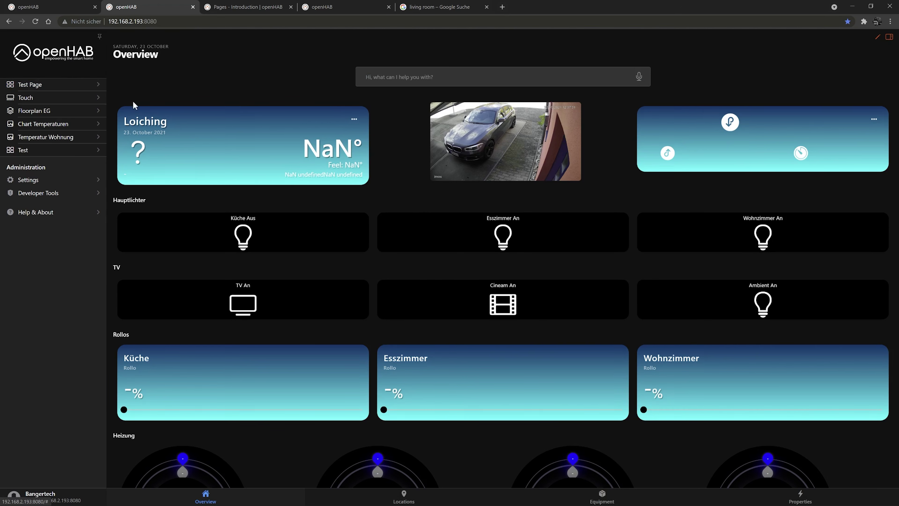
Step: Open Test Page for editing and add a second block containing a row with two columns
click(49, 89)
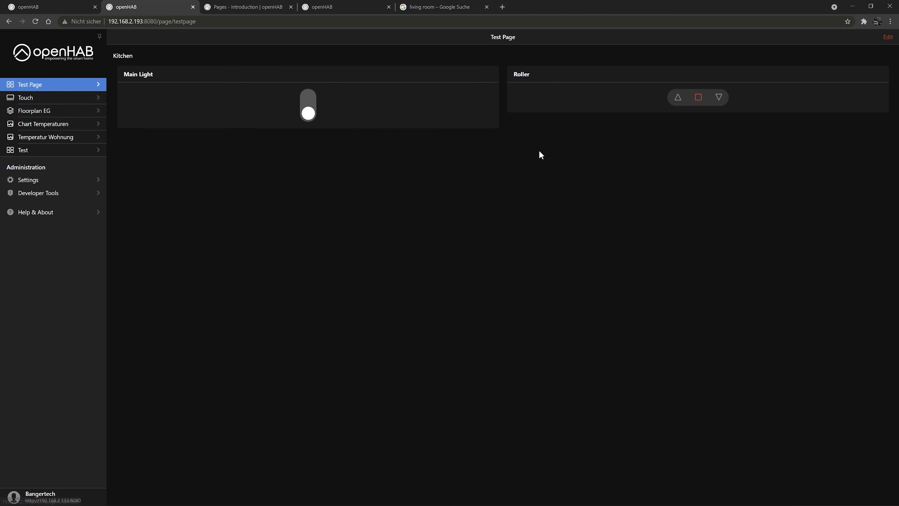
click(886, 38)
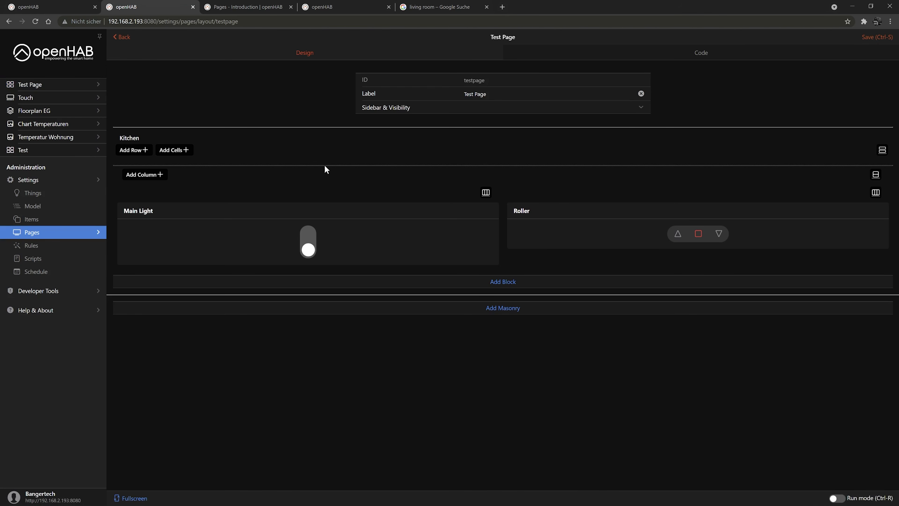
click(511, 285)
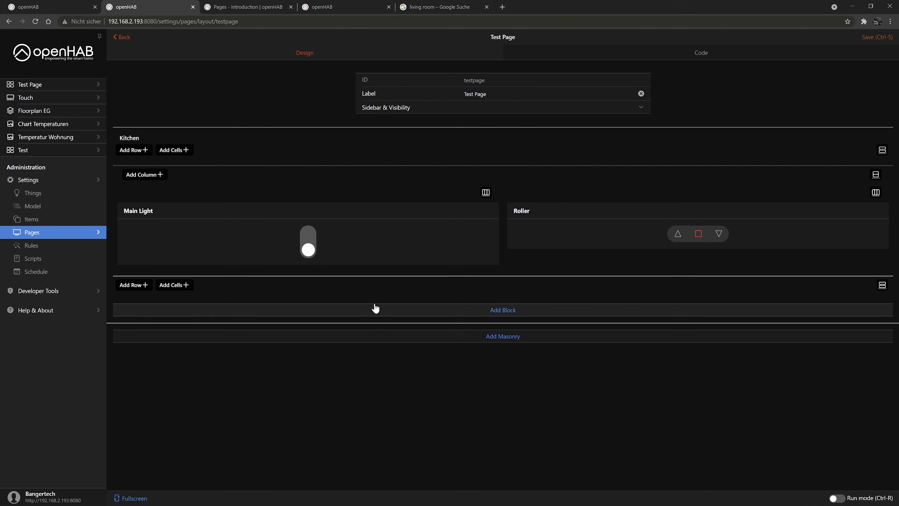
click(144, 285)
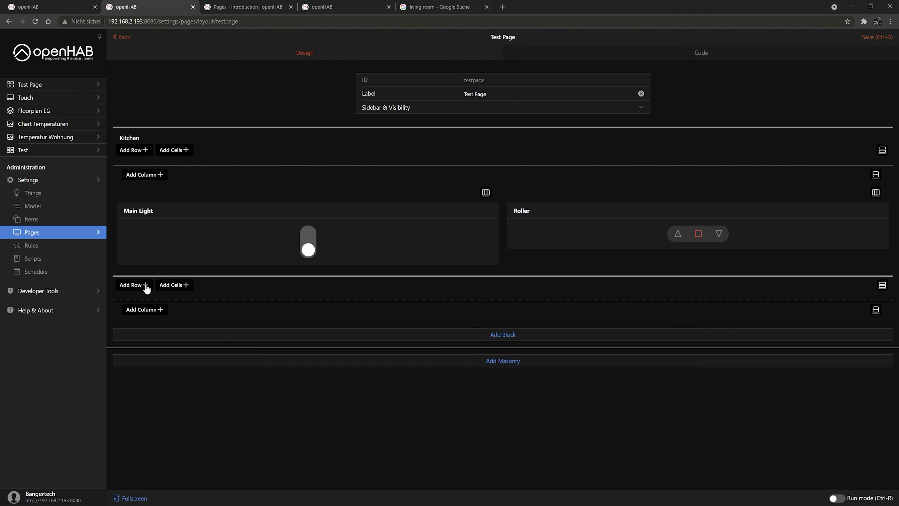
click(160, 311)
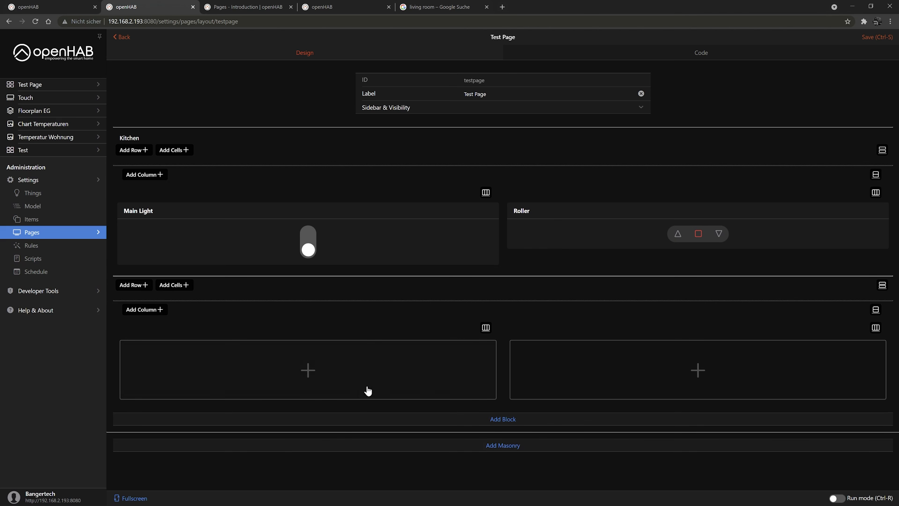
Step: Place the personal thermostat widget in the first column of the new row
click(327, 370)
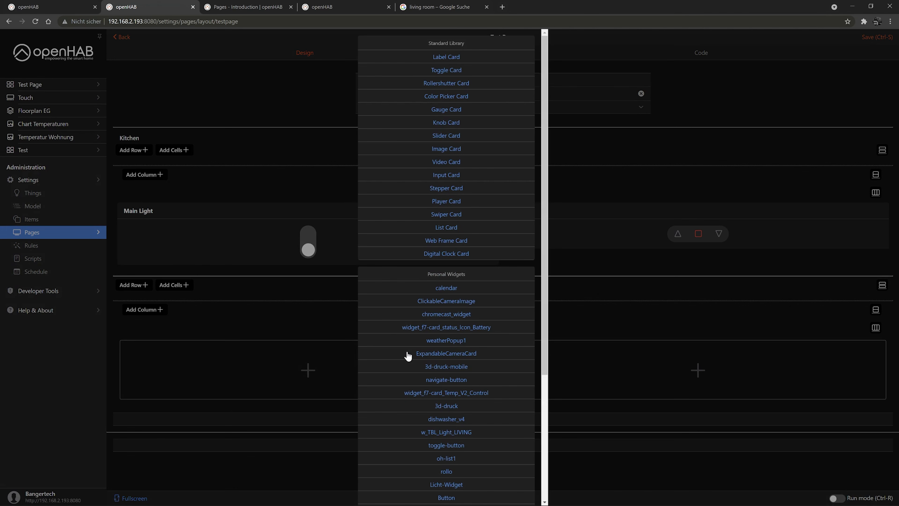
scroll(456, 220, down, 2)
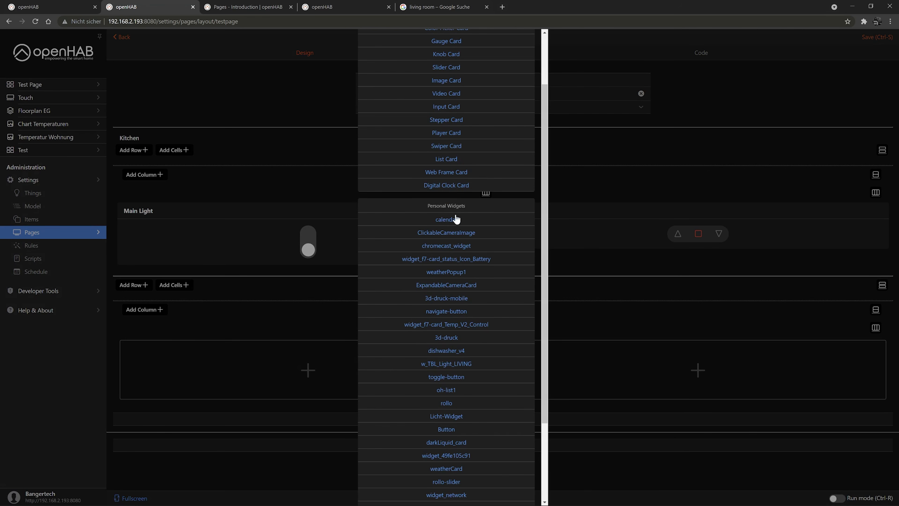
scroll(483, 297, down, 1)
scroll(483, 297, down, 1)
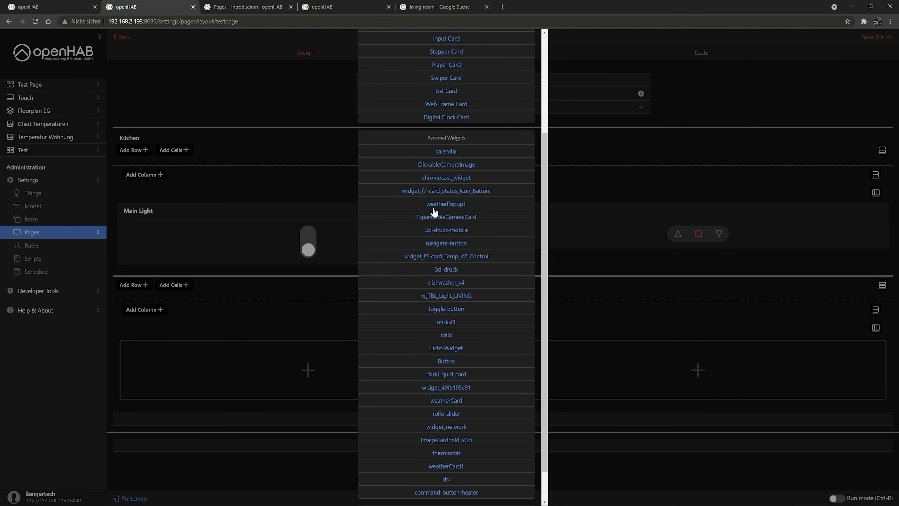
scroll(471, 395, down, 1)
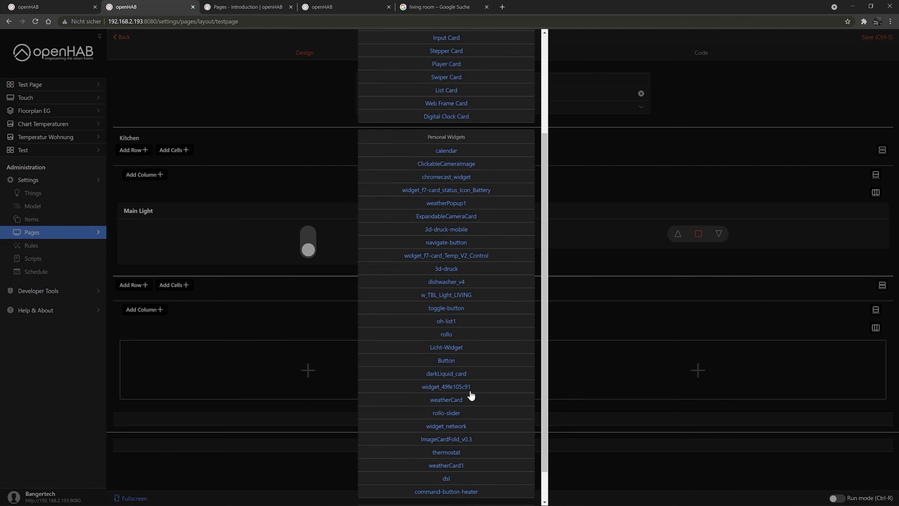
click(456, 413)
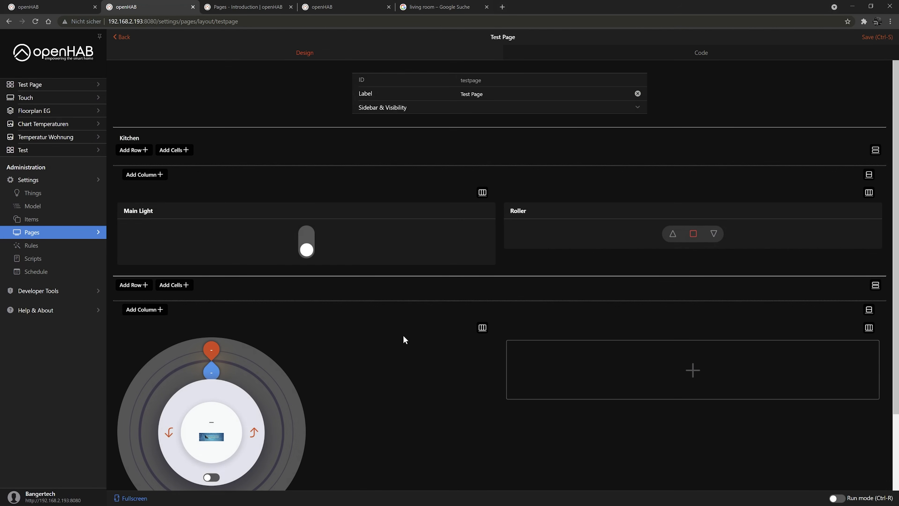
Step: Configure the thermostat widget with a size of 250 px, minTemp 15 and maxTemp 30
scroll(403, 336, down, 3)
click(482, 222)
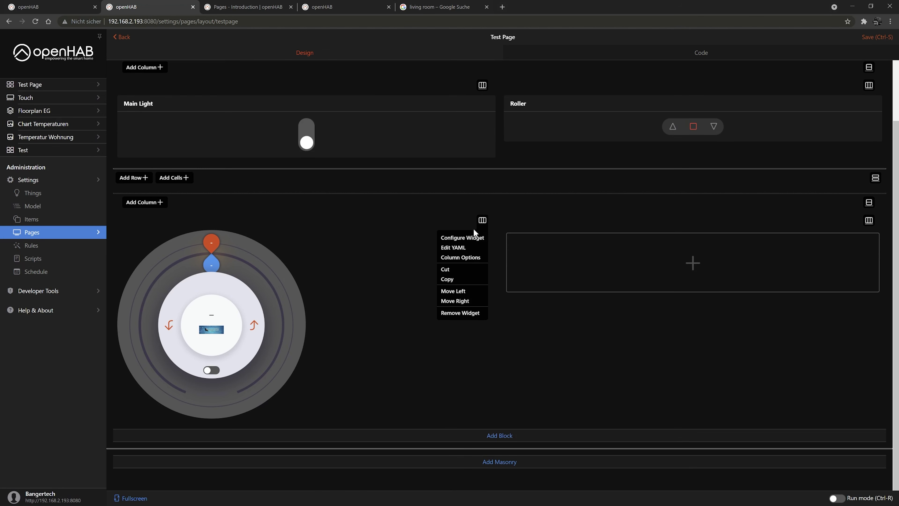
click(463, 237)
click(339, 224)
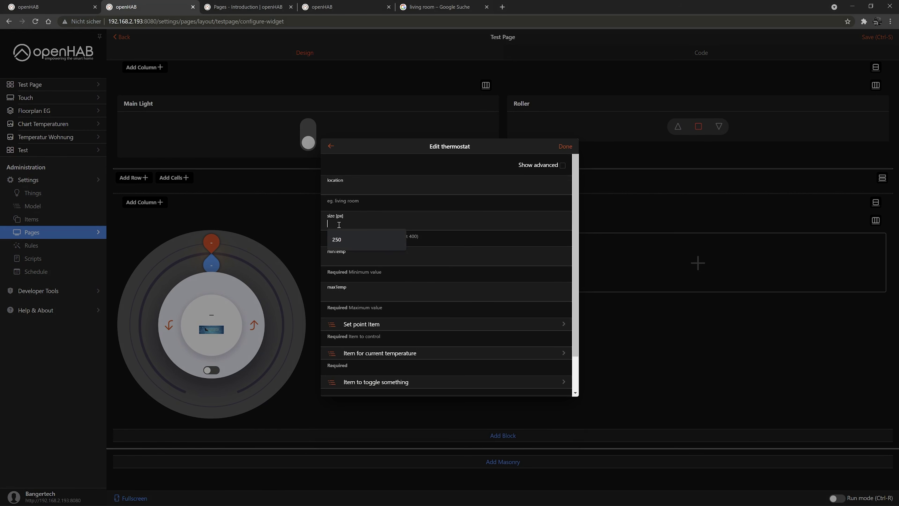
text(250)
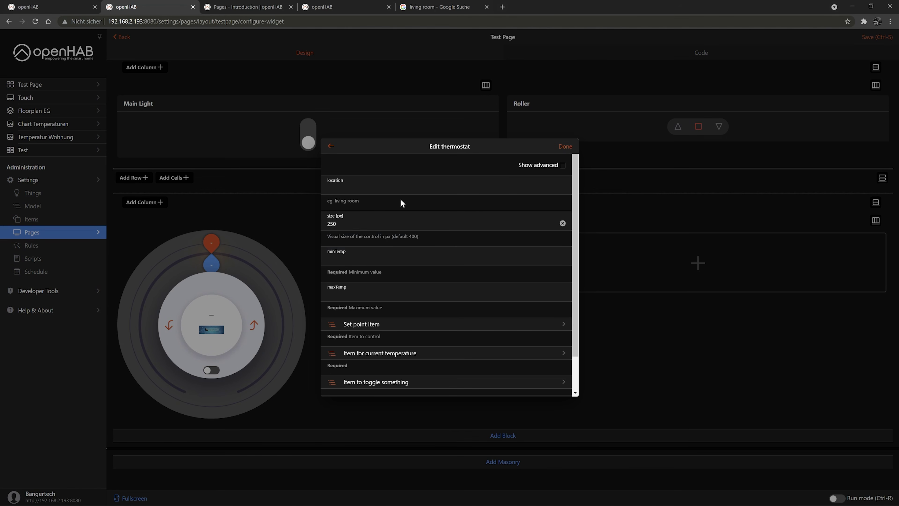
click(348, 259)
text(150)
click(335, 296)
text(30)
Step: Link the thermostat's set point to Küche Heizung SOLL under Home, Kitchen, Kitchen Heating, apply the settings and save Test Page
click(331, 326)
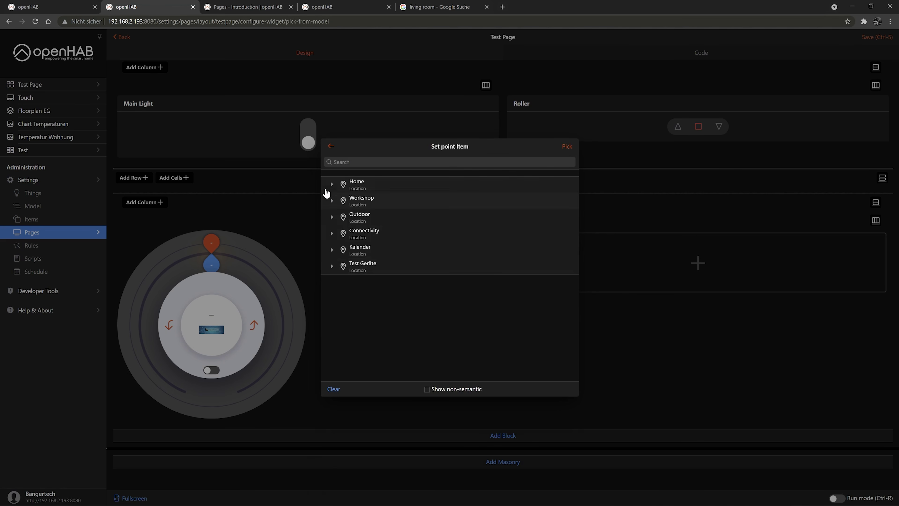
click(332, 184)
click(344, 217)
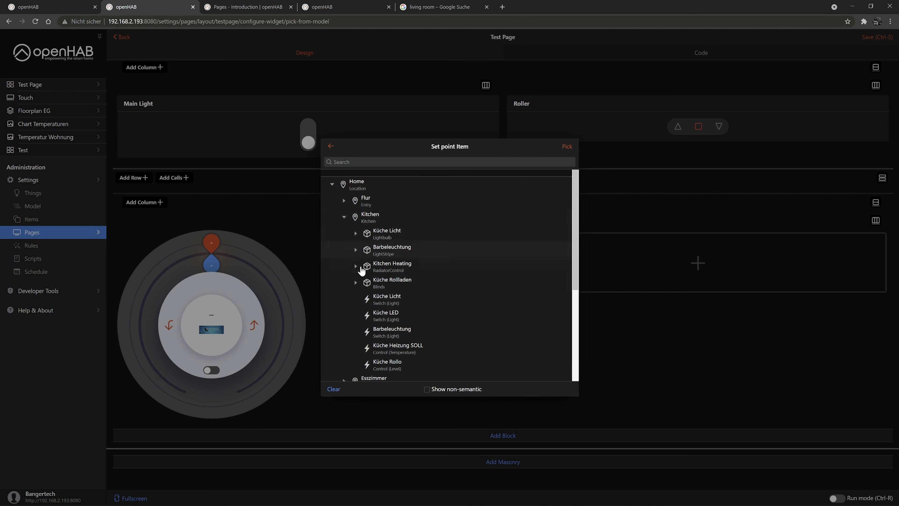
click(355, 266)
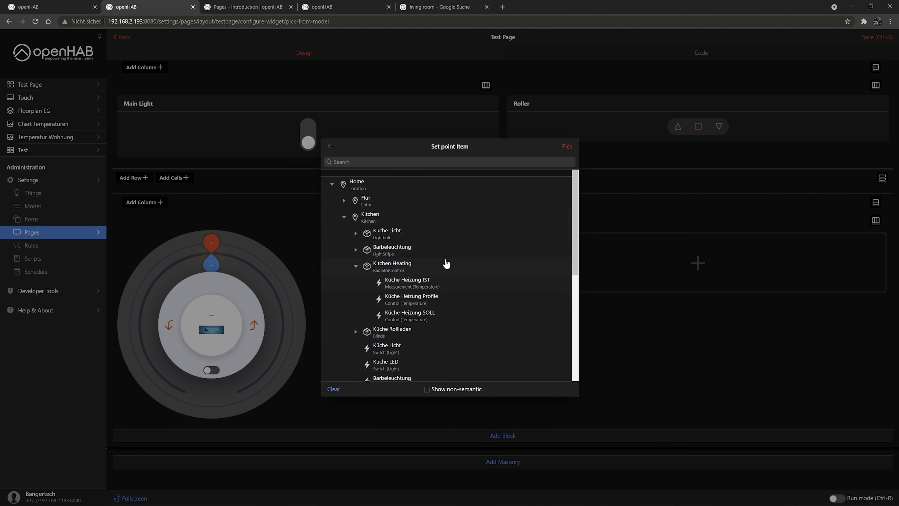
click(438, 315)
click(567, 147)
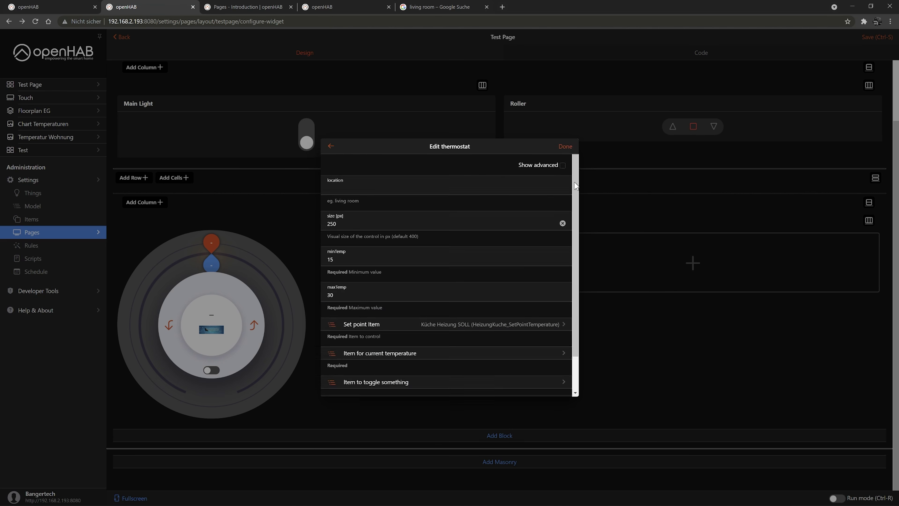
click(565, 146)
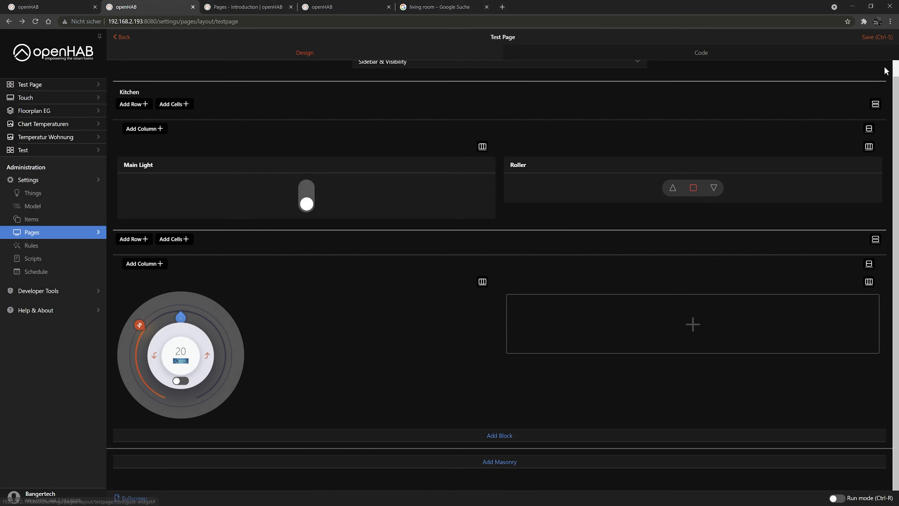
click(873, 38)
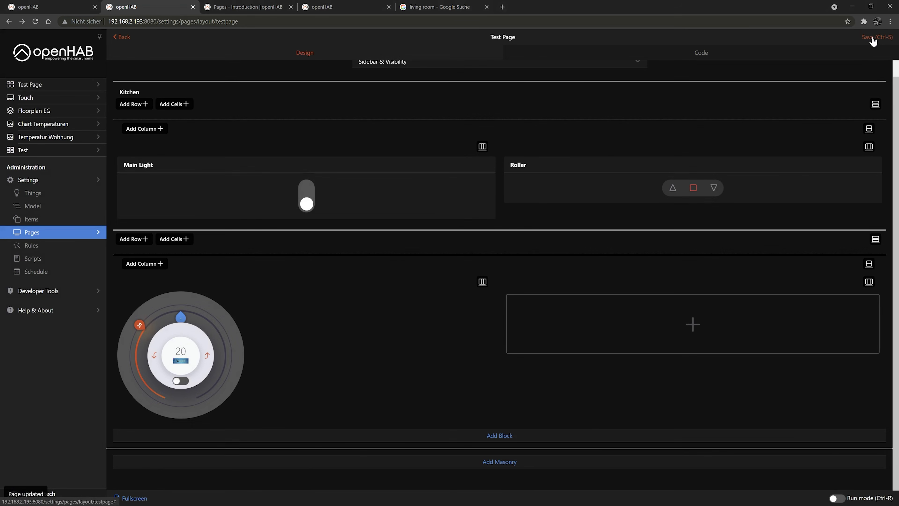
Step: View the updated Test Page, save it again from its editor and return to the page view
click(55, 88)
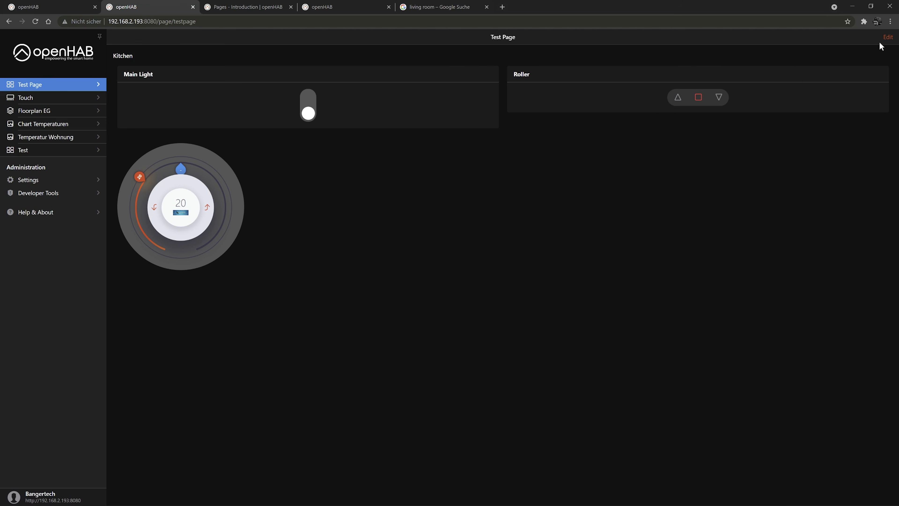
click(887, 38)
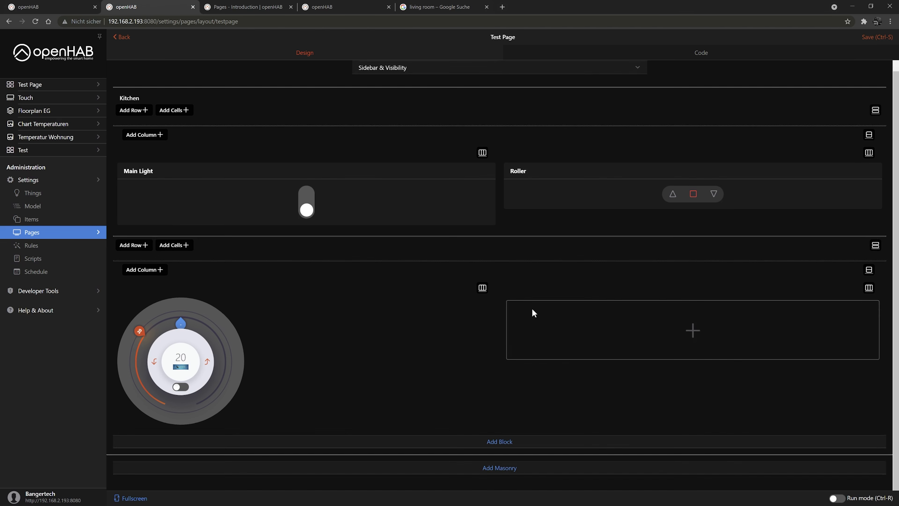
scroll(532, 312, down, 1)
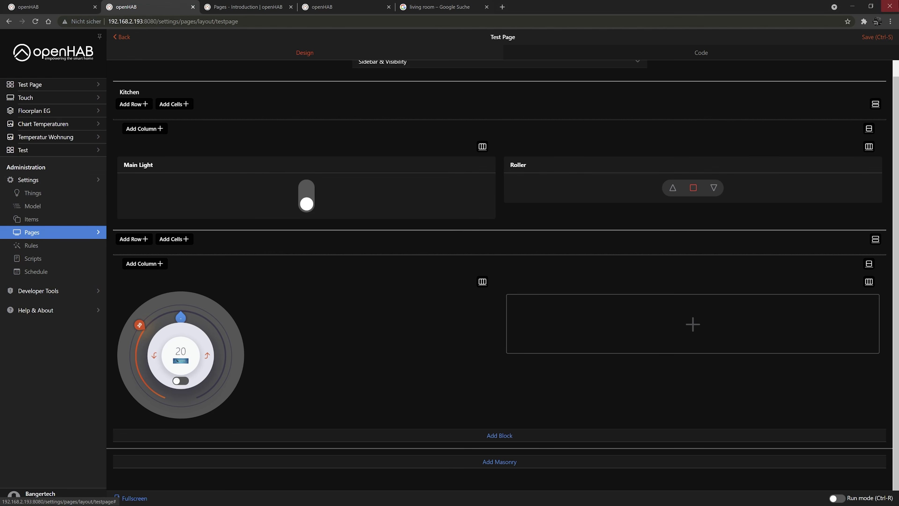
click(872, 37)
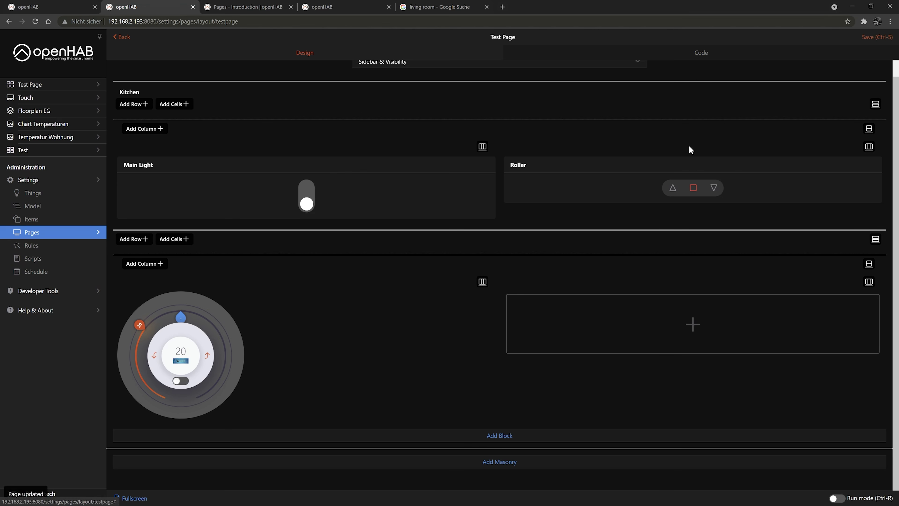
click(47, 87)
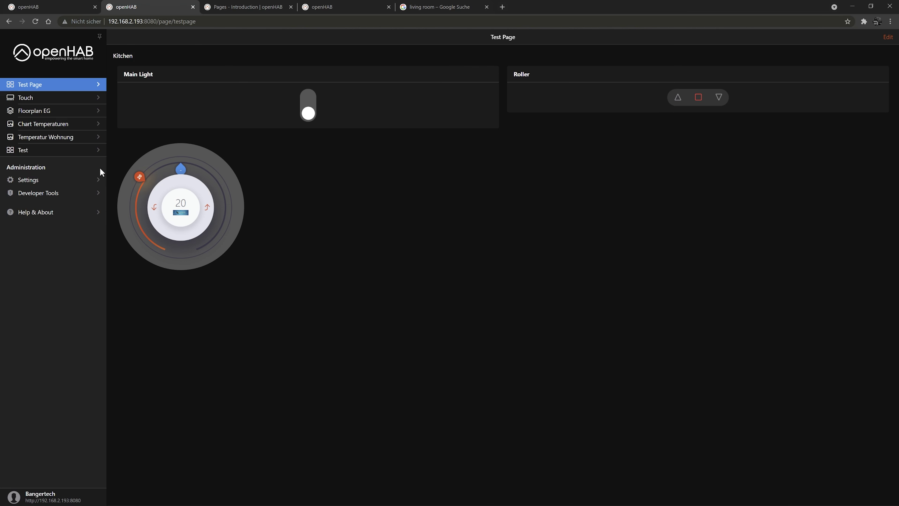
Step: Start creating a new tabbed page in the Pages settings
click(41, 181)
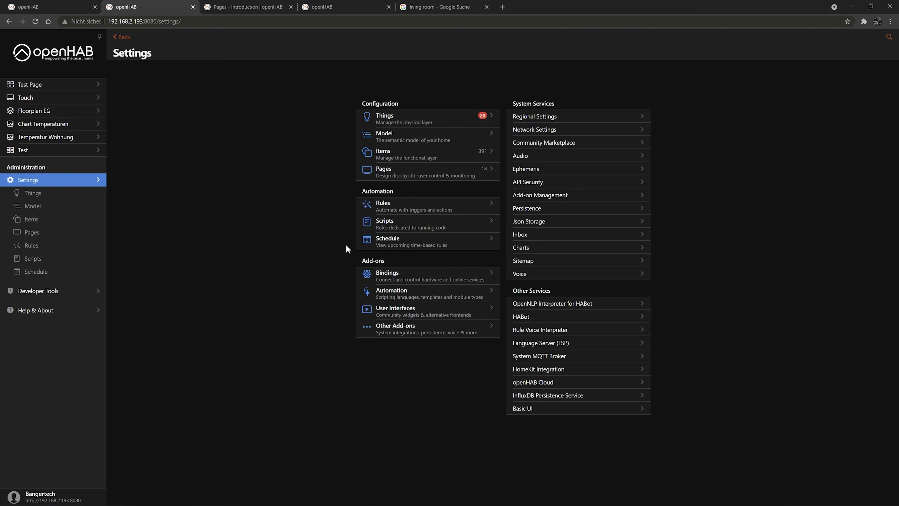
click(436, 173)
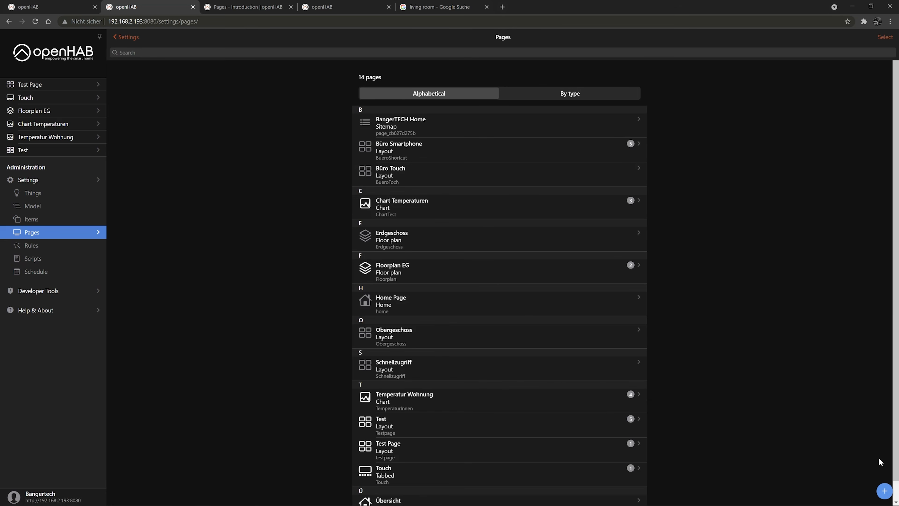
click(885, 490)
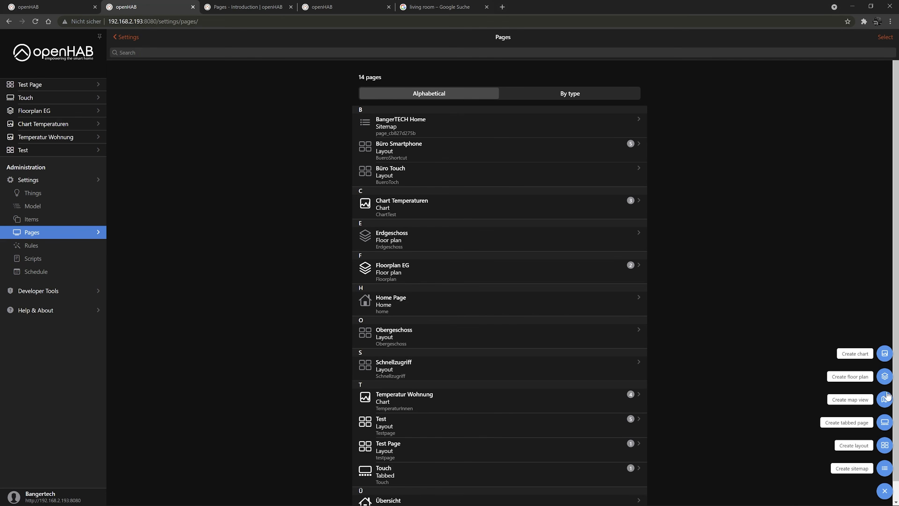
click(884, 422)
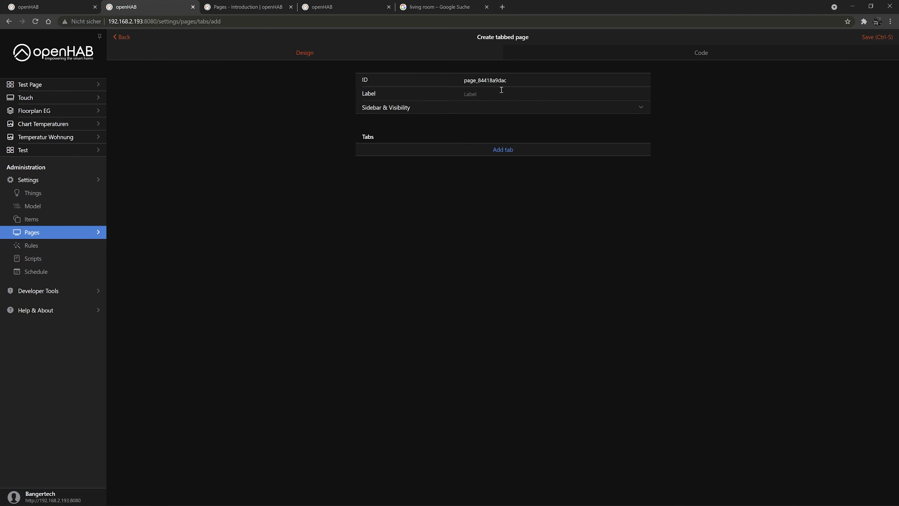
Step: Give the tabbed page the ID testtabbed, the label Test Tabbed and sidebar order 1
drag(507, 80, 457, 82)
text(te)
text(sttabbed)
text(Test Tabbed)
click(547, 108)
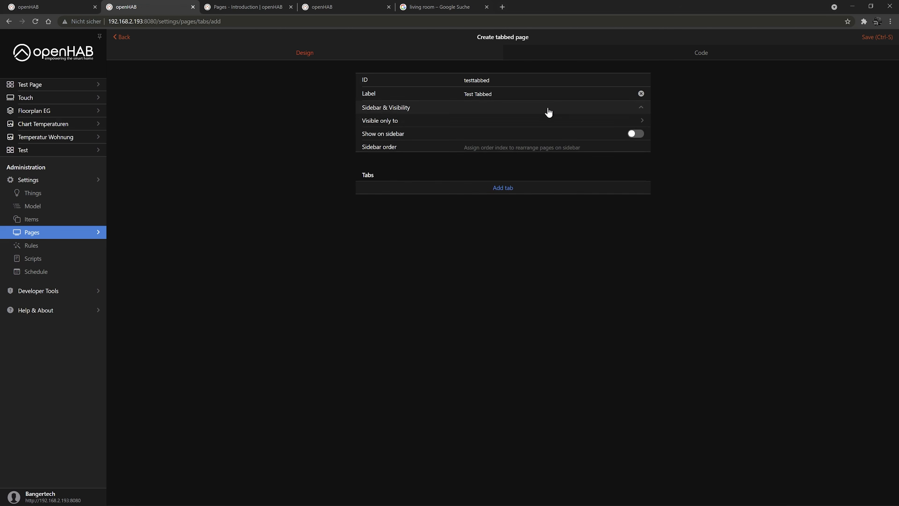
click(527, 150)
text(1)
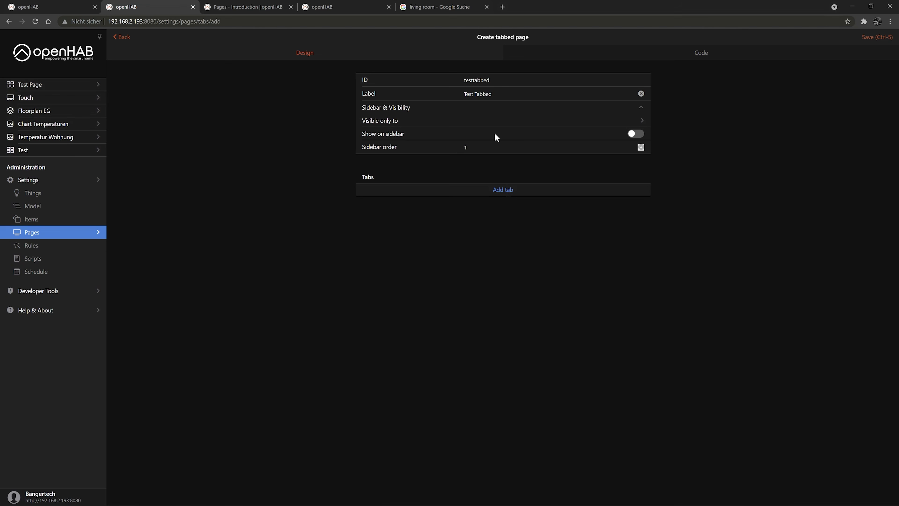
Step: Add three tabs to the Test Tabbed page
click(509, 193)
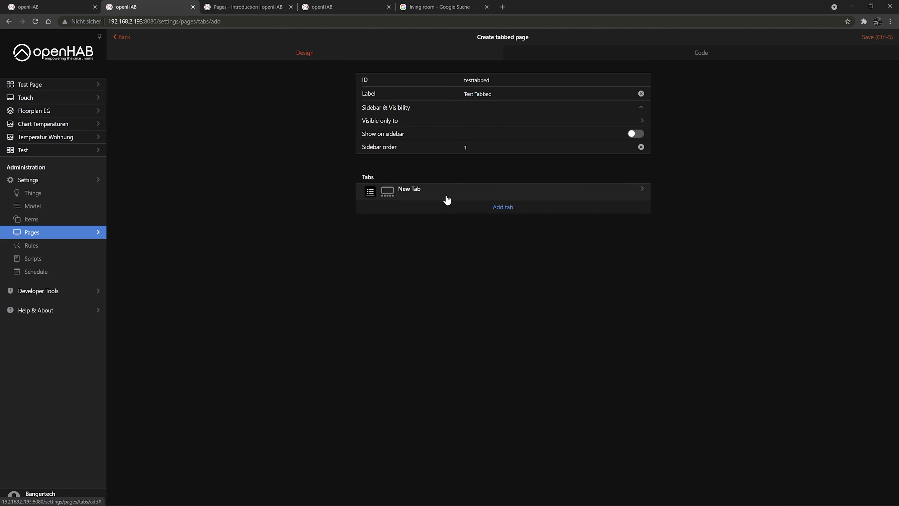
click(507, 213)
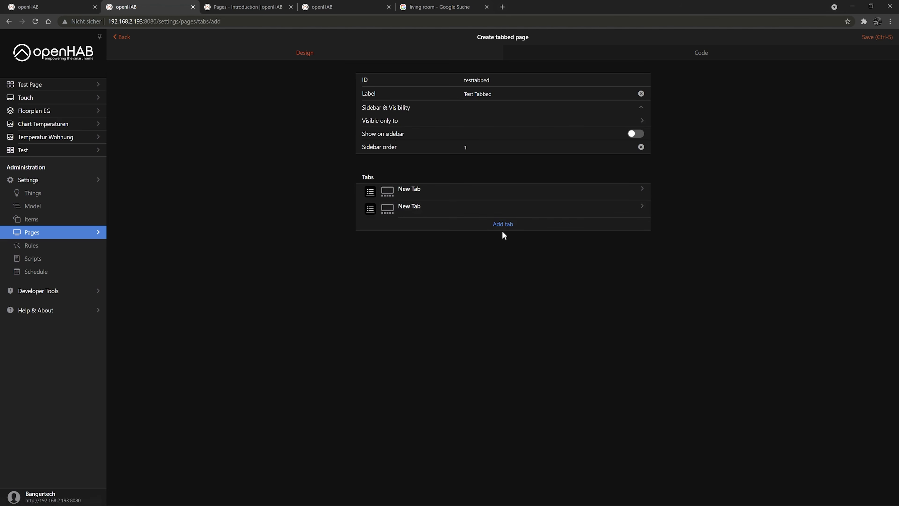
click(509, 229)
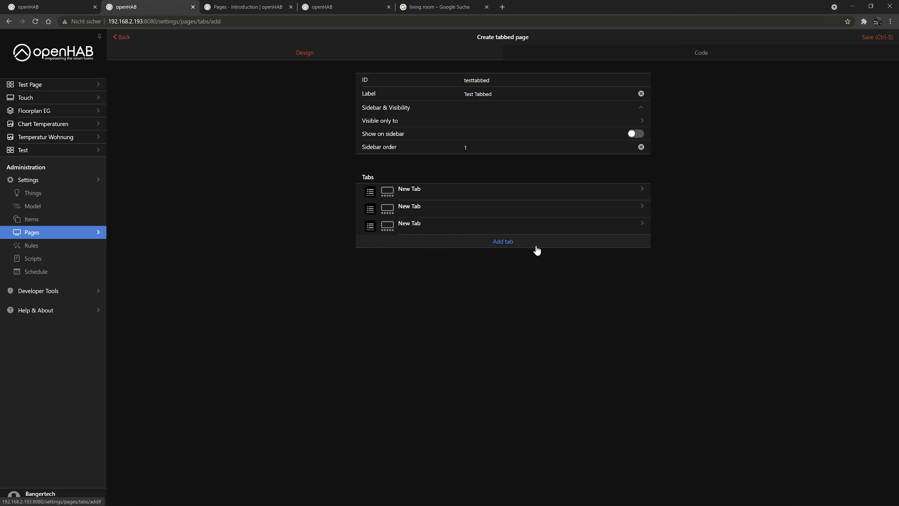
Step: Change the title of the first new tab on the Test Tabbed page to Kitchen
click(445, 194)
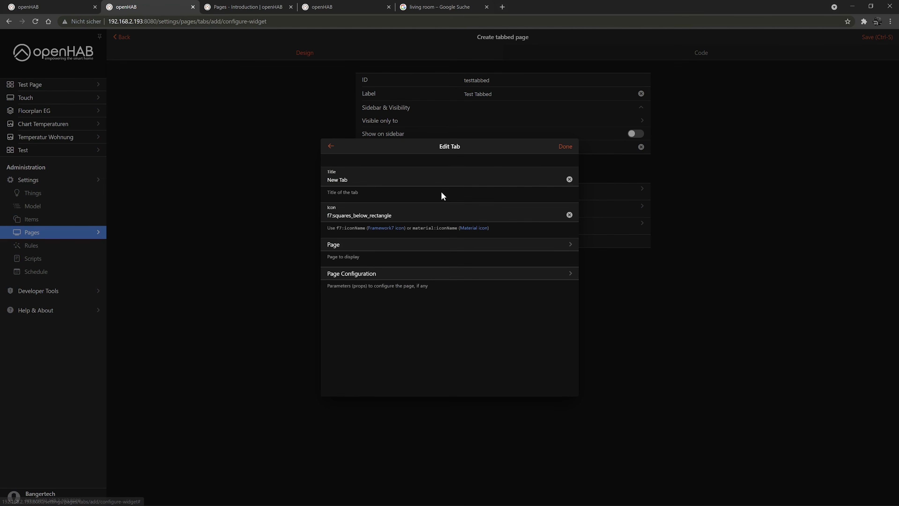
triple_click(355, 179)
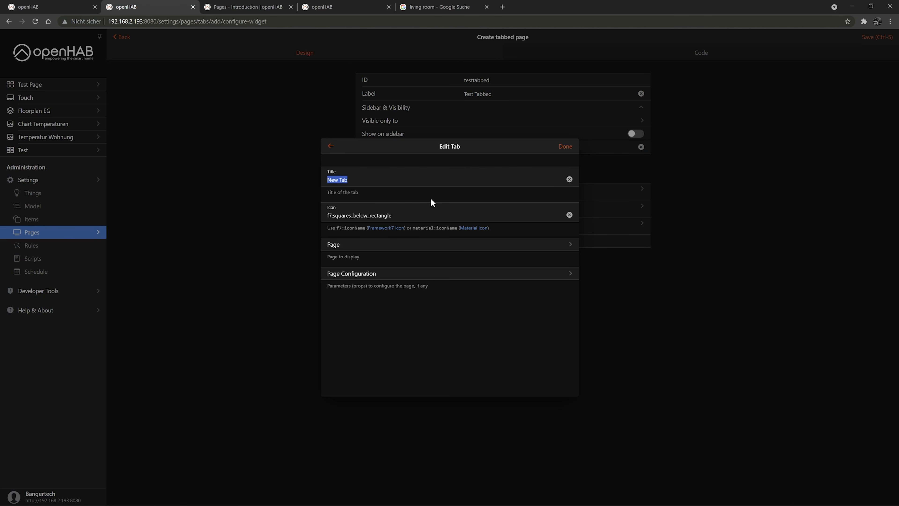
text(Kitchen)
Step: Open the linked Framework7 icon list and copy the icon name building
click(378, 229)
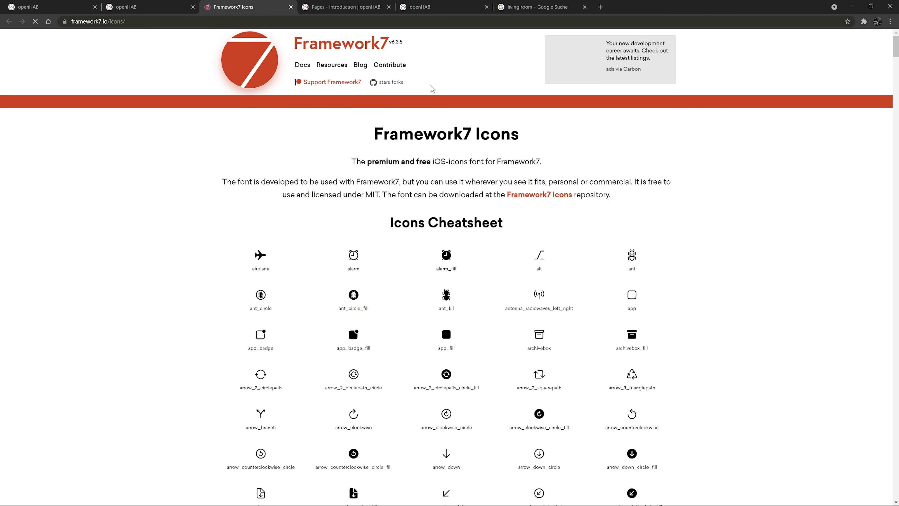
scroll(488, 241, down, 20)
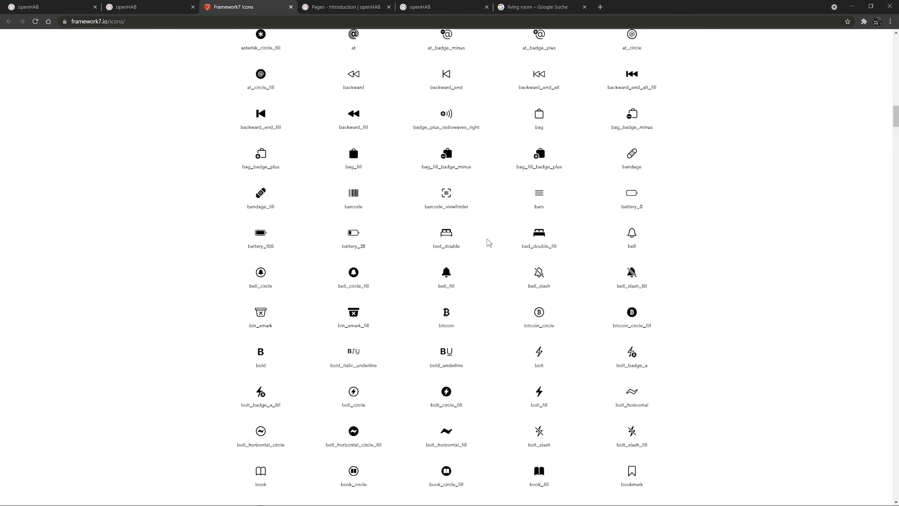
scroll(488, 243, down, 9)
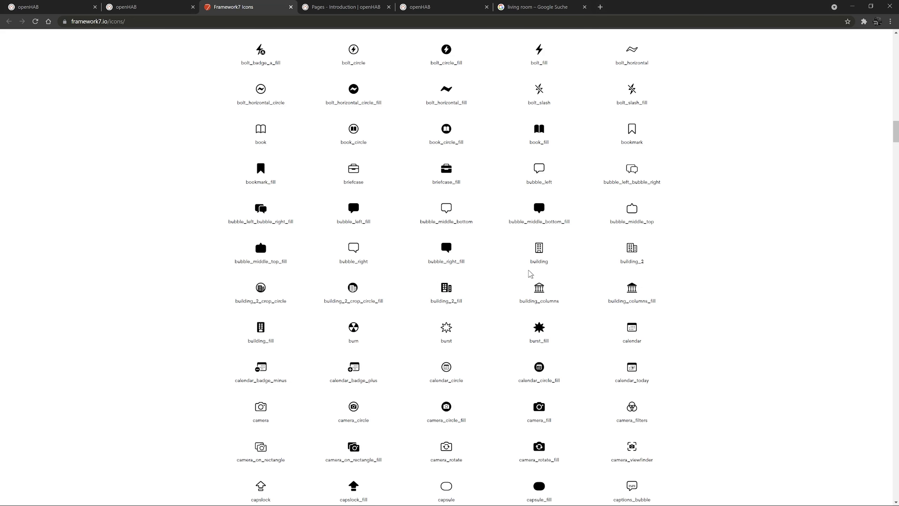
double_click(536, 261)
right_click(544, 262)
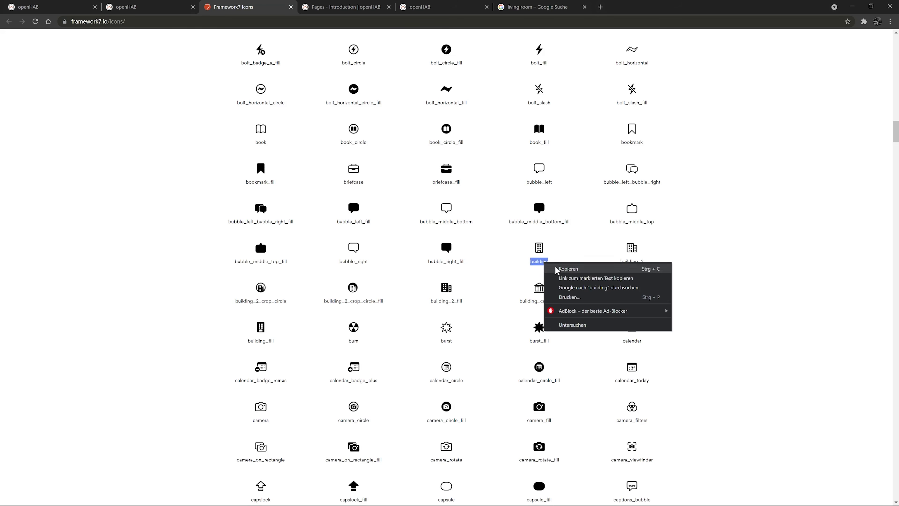
click(556, 268)
Step: Return to the Kitchen tab settings, close the Home Page editor's browser tab and set the icon to f7:building
click(81, 8)
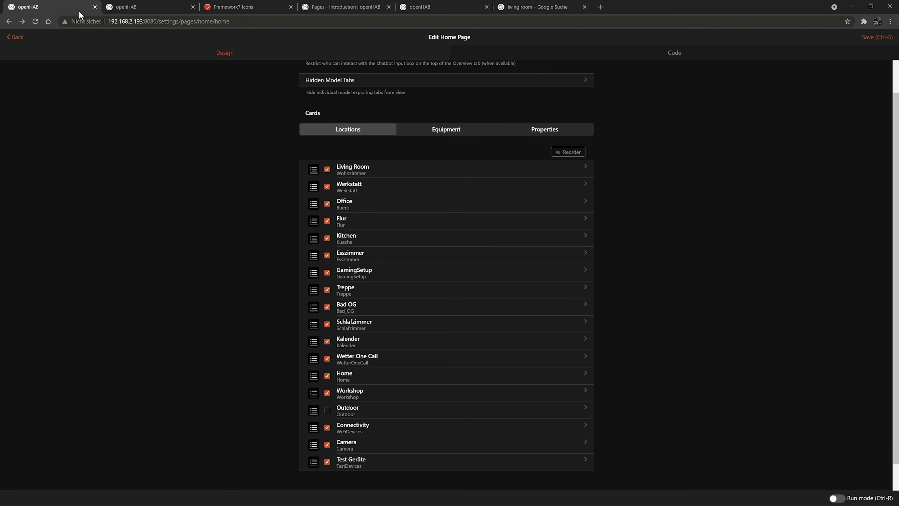
click(128, 13)
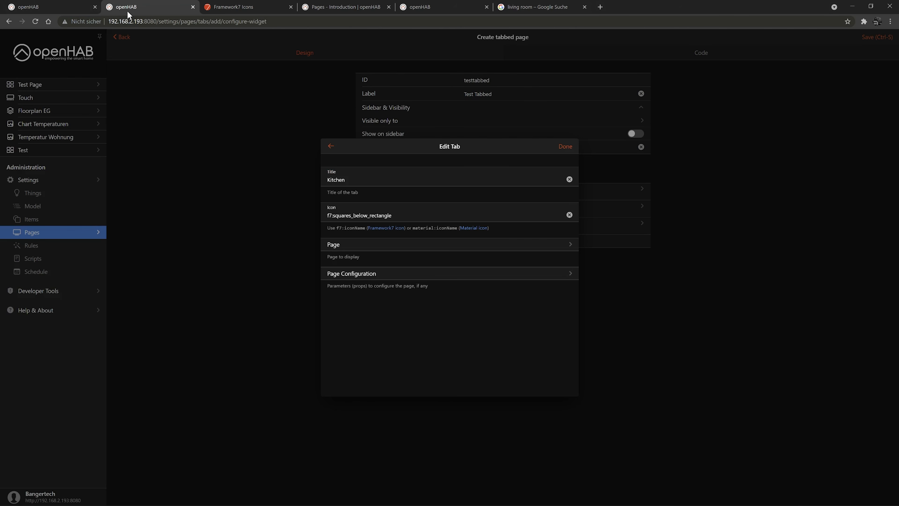
click(95, 6)
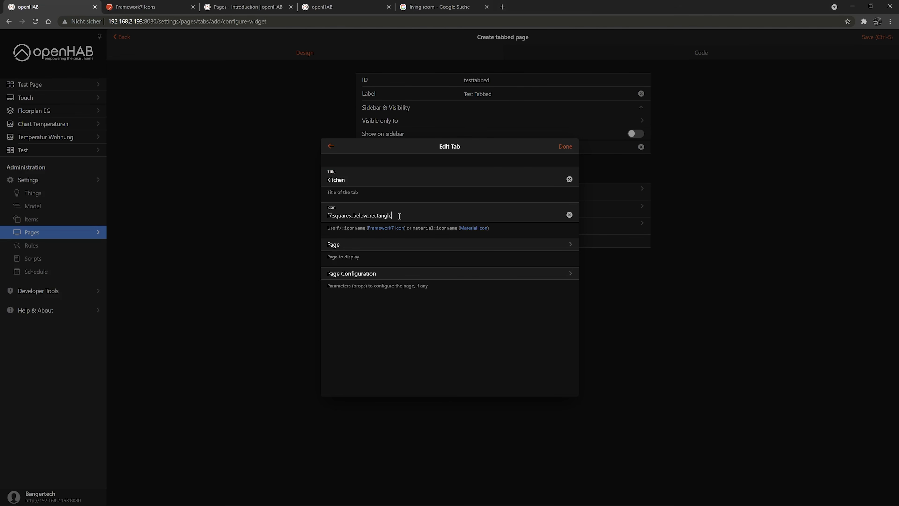
drag(399, 216, 335, 216)
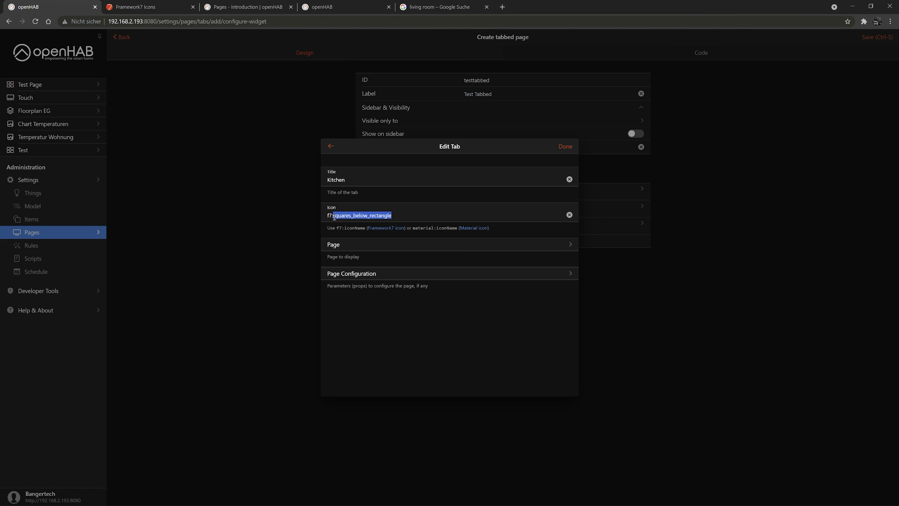
right_click(339, 216)
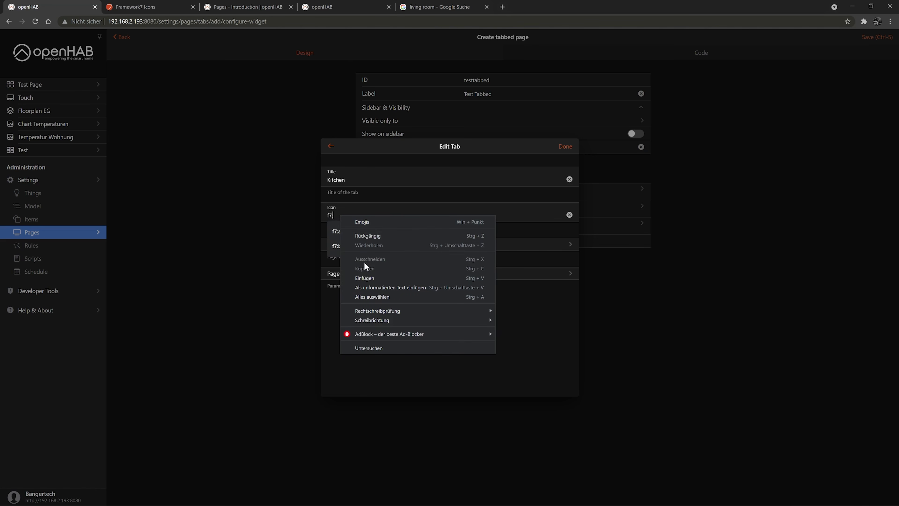
click(368, 280)
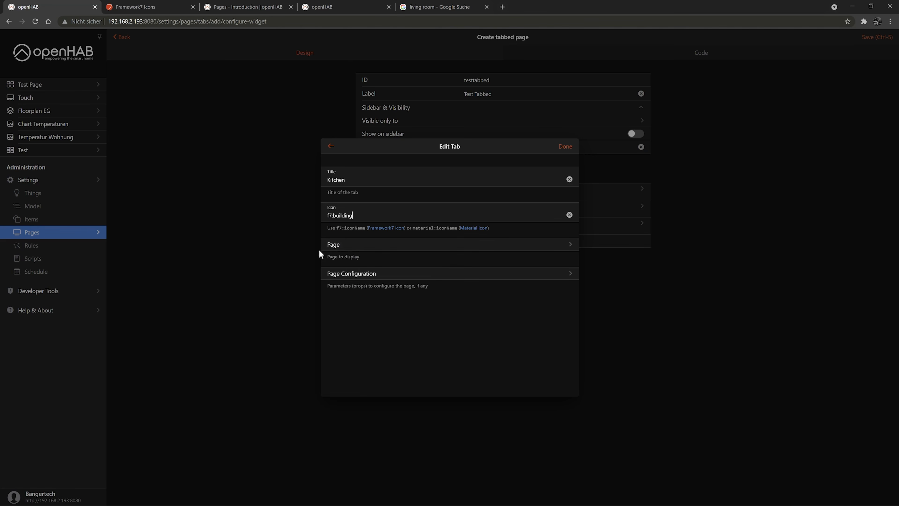
Step: Assign Test Page as the page displayed by the Kitchen tab and confirm the tab settings
click(335, 246)
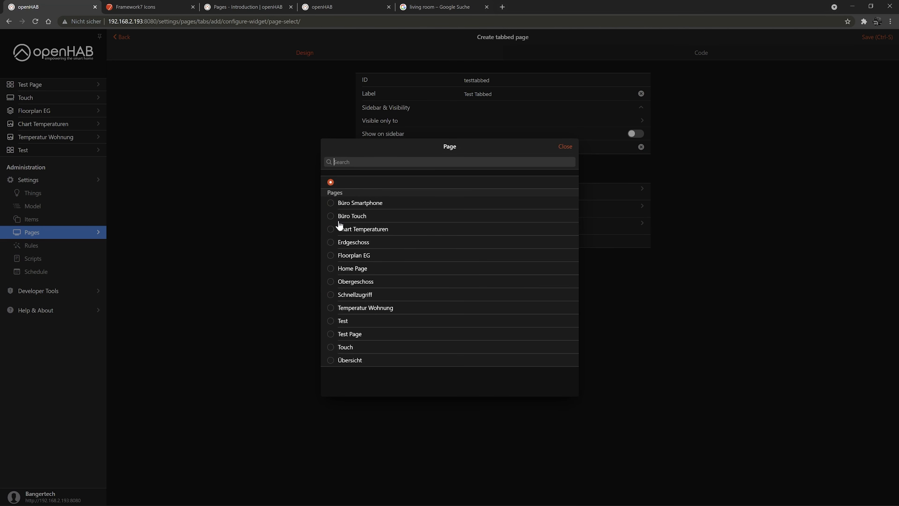
click(332, 335)
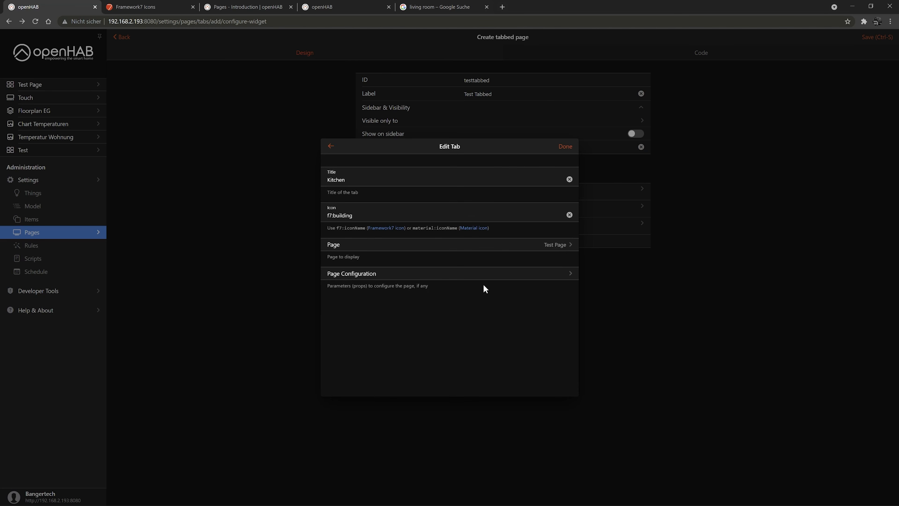
click(565, 147)
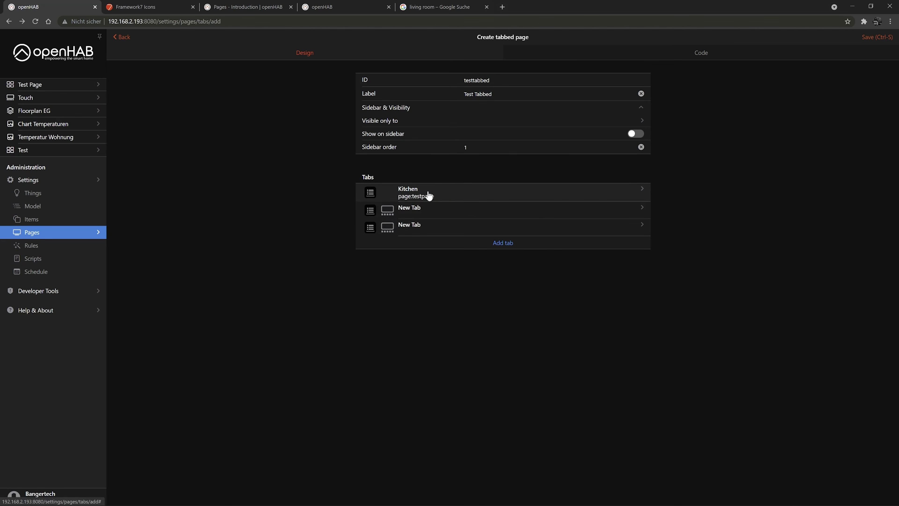
Step: Reopen the Kitchen tab settings and copy the icon name bookmark_fill from the Framework7 icon list
click(443, 199)
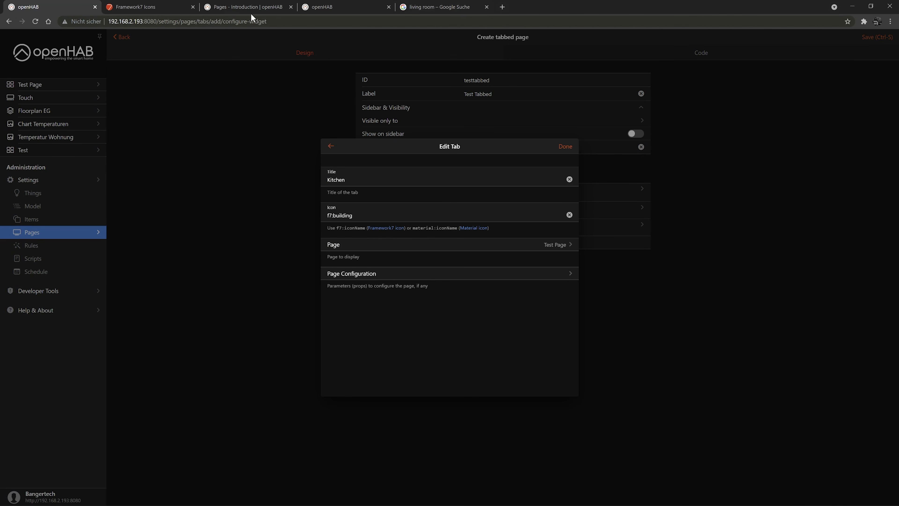
click(167, 8)
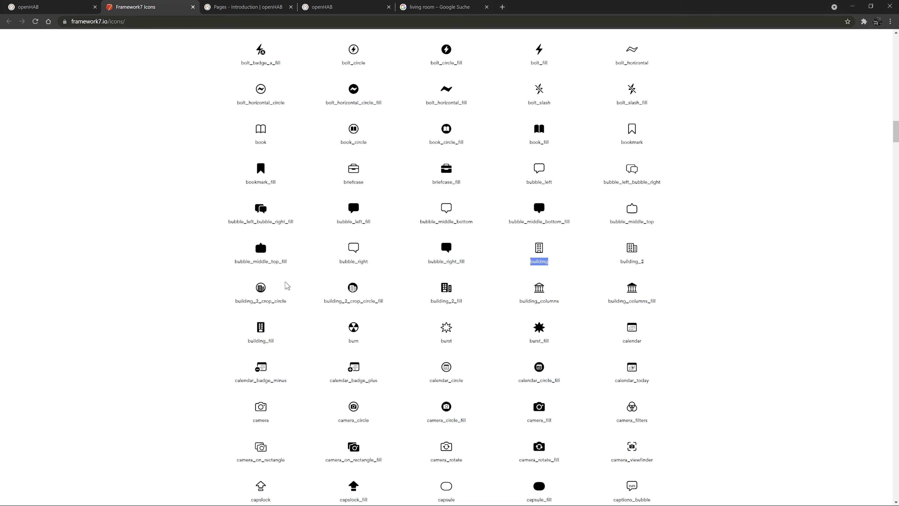
drag(246, 182, 280, 189)
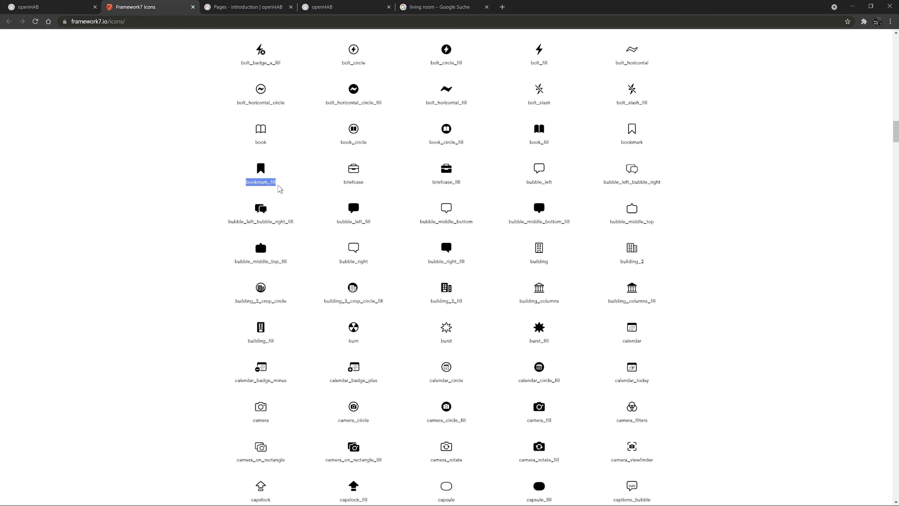
right_click(272, 180)
click(283, 185)
Step: Set the Kitchen tab's icon to f7:bookmark_fill and confirm the tab settings
click(45, 7)
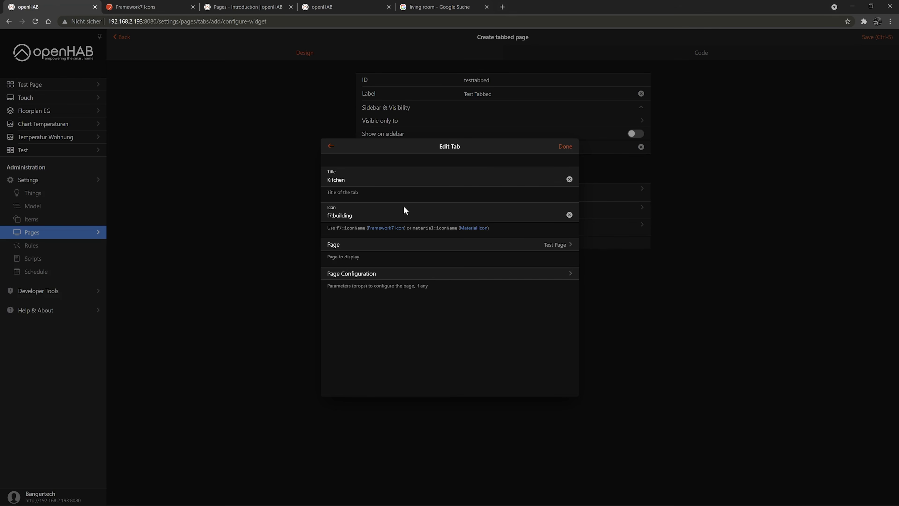
drag(353, 215, 337, 211)
right_click(335, 214)
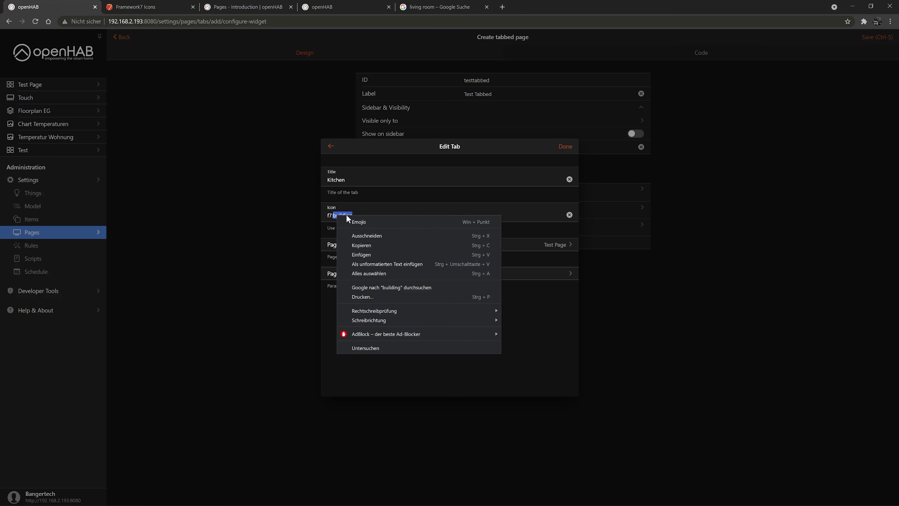
click(380, 255)
click(560, 155)
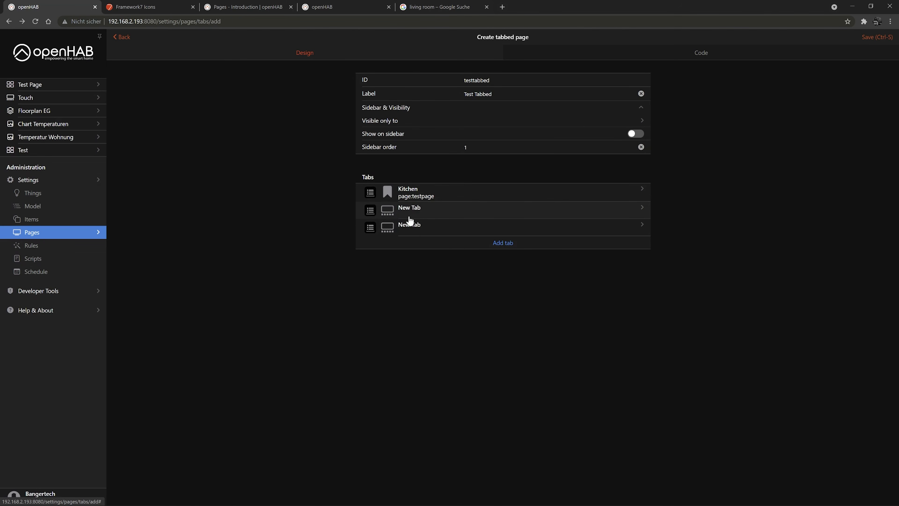
Step: Title the second tab Office, assign Büro Touch as its page and confirm the tab settings
click(433, 210)
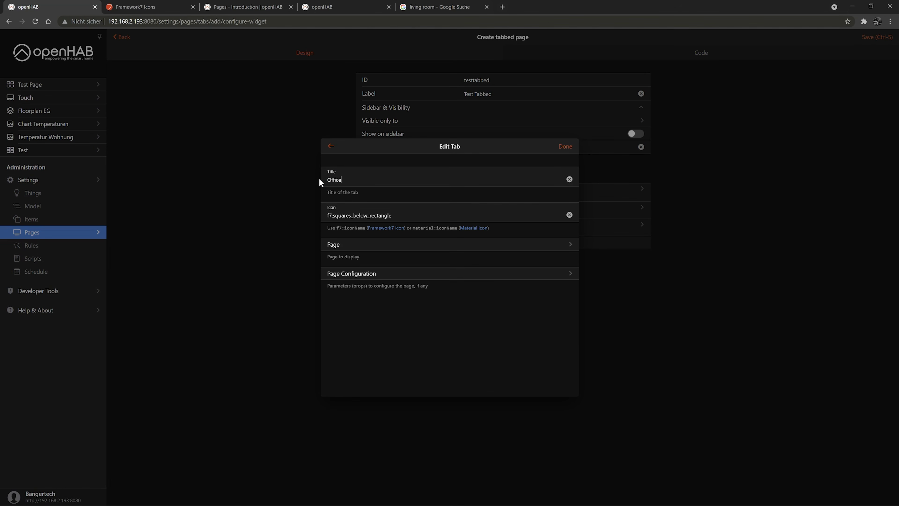
click(356, 250)
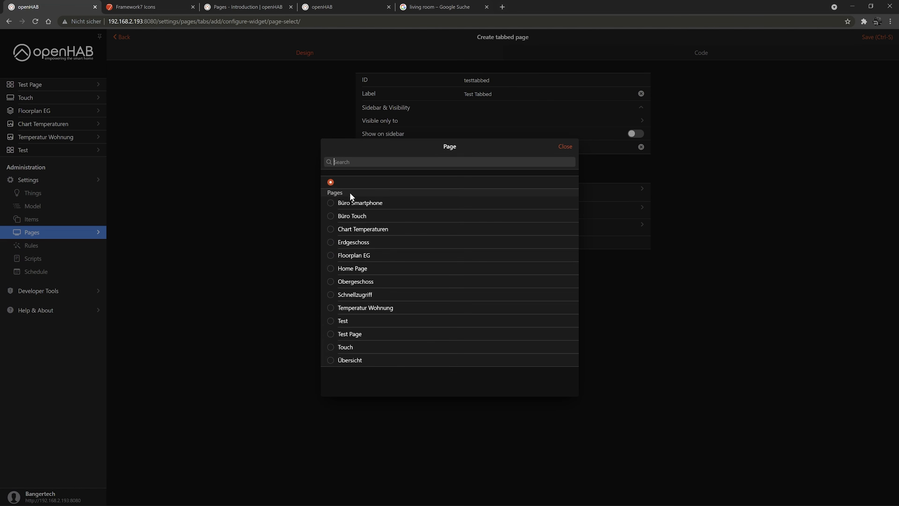
click(335, 216)
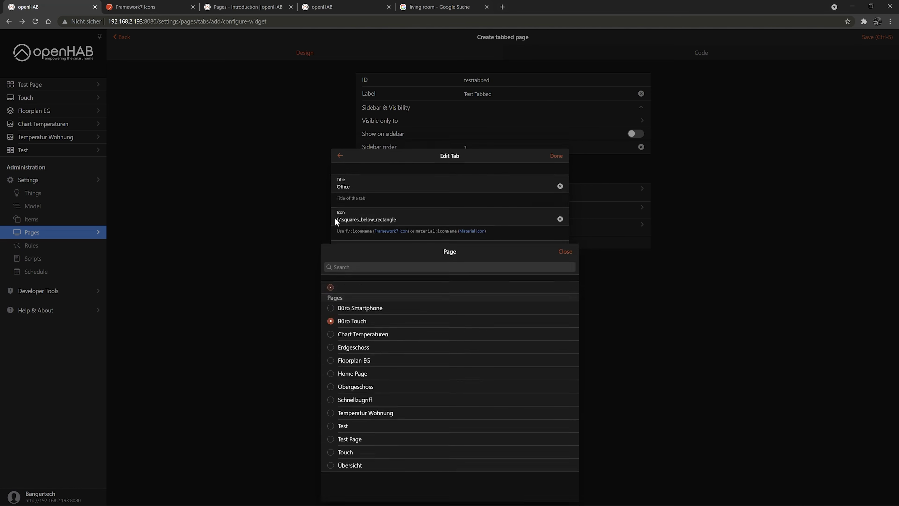
click(566, 153)
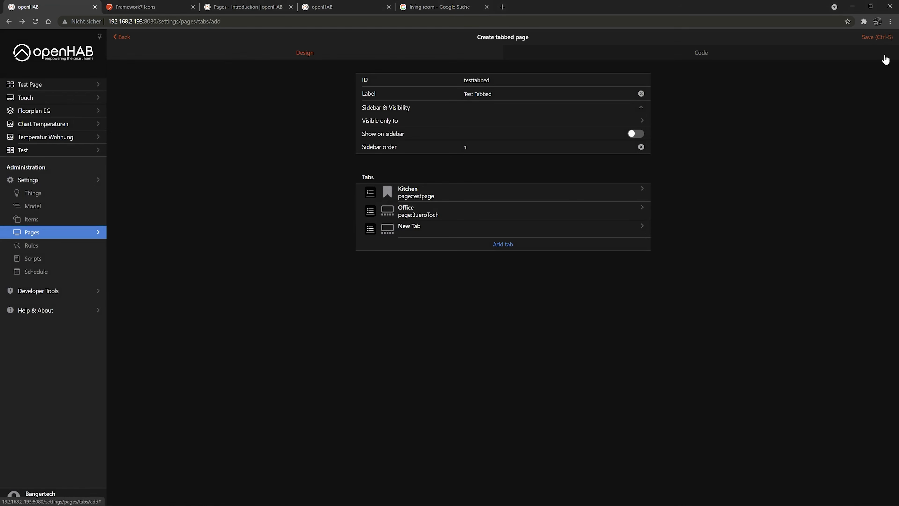
Step: Save the Test Tabbed page, enable Show on sidebar for it and save it again
click(874, 40)
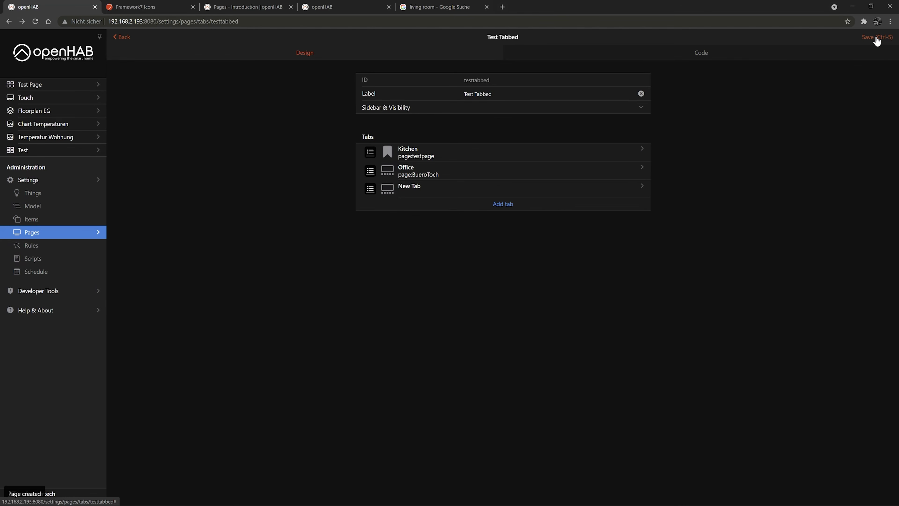
click(877, 39)
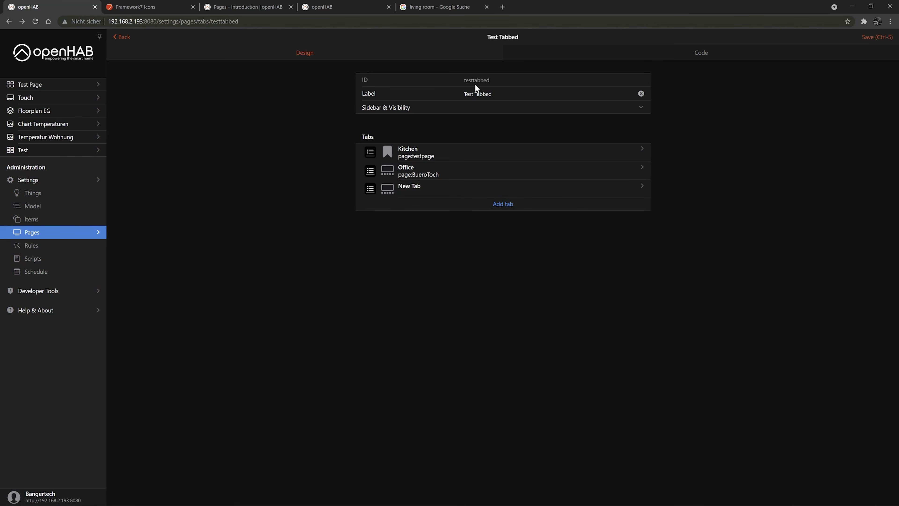
click(418, 109)
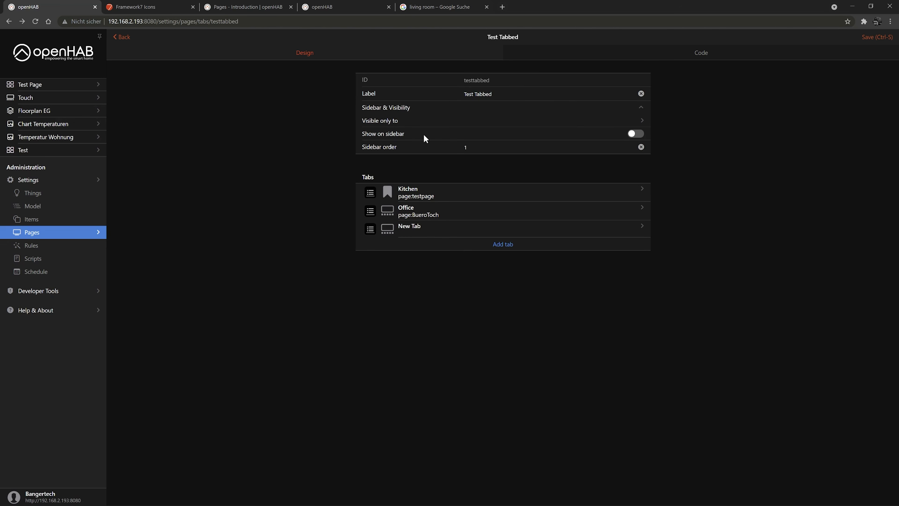
click(634, 134)
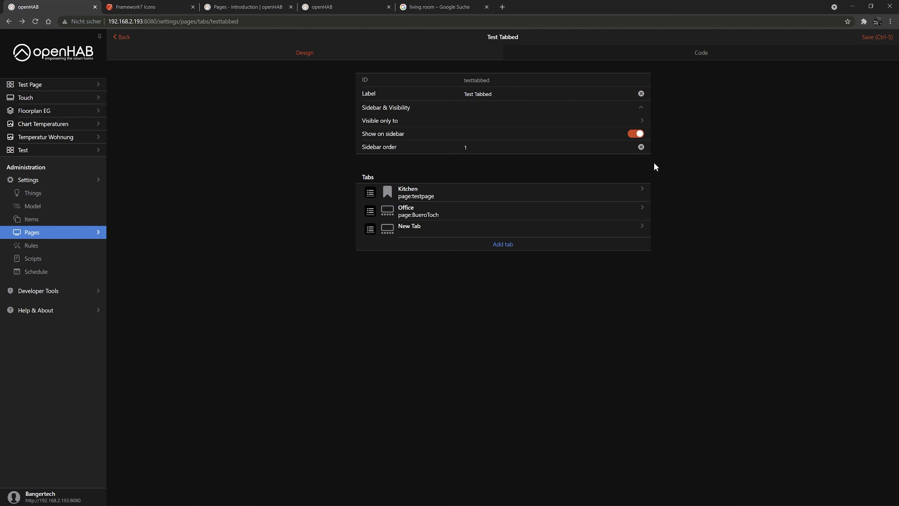
click(871, 39)
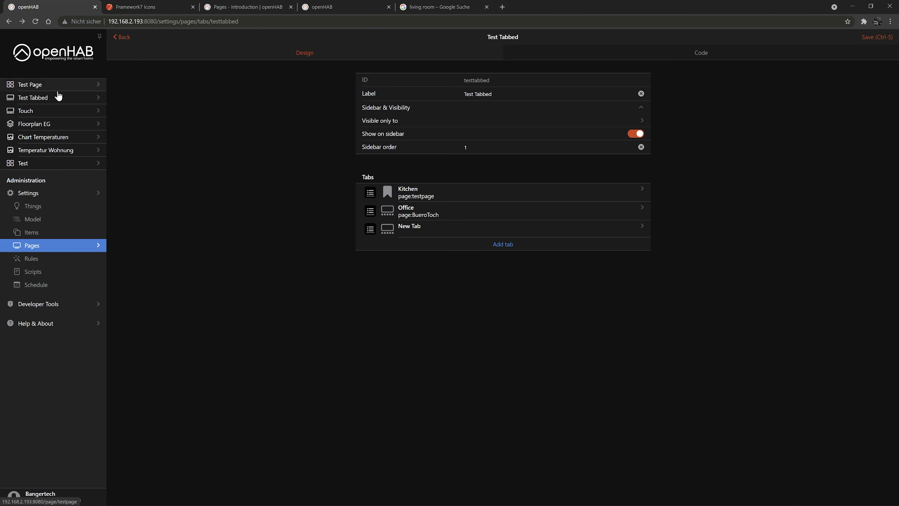
Step: View the Test Tabbed page from the sidebar, compare it with Test Page and look through its Kitchen and Office tabs
click(60, 103)
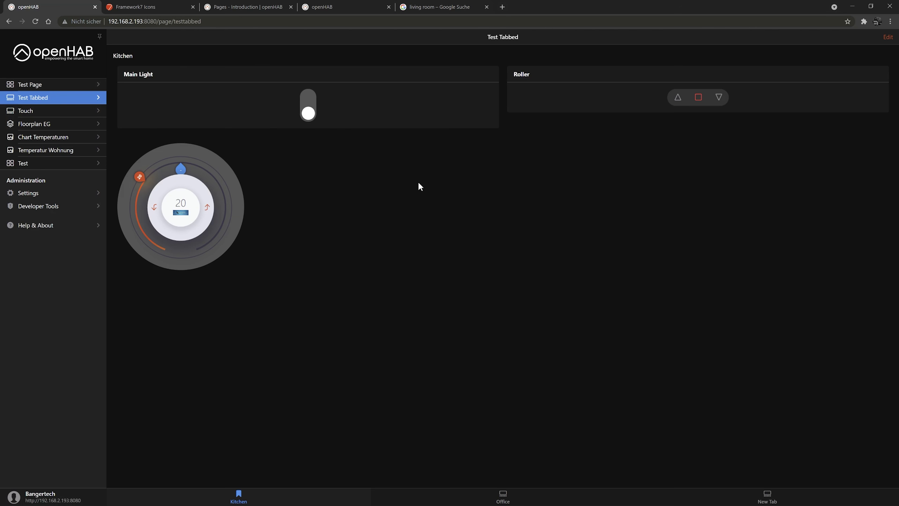
click(54, 84)
click(53, 100)
click(500, 496)
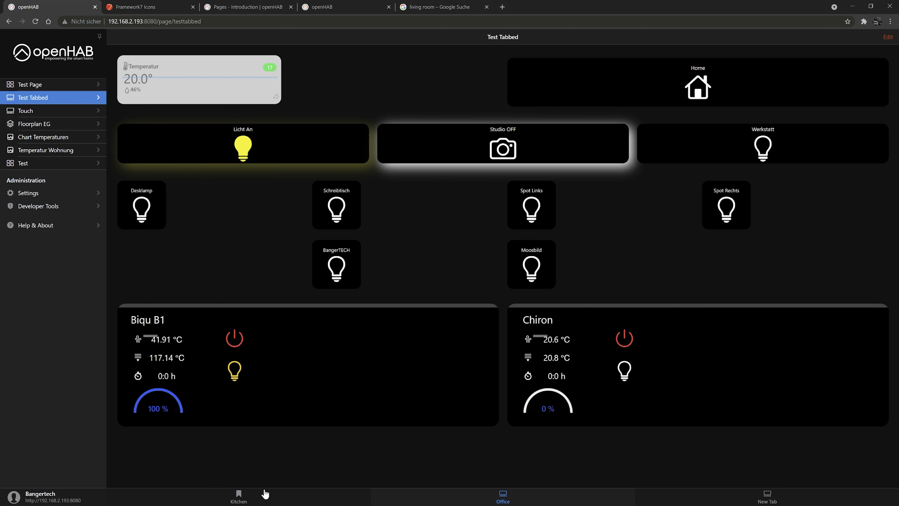
click(259, 497)
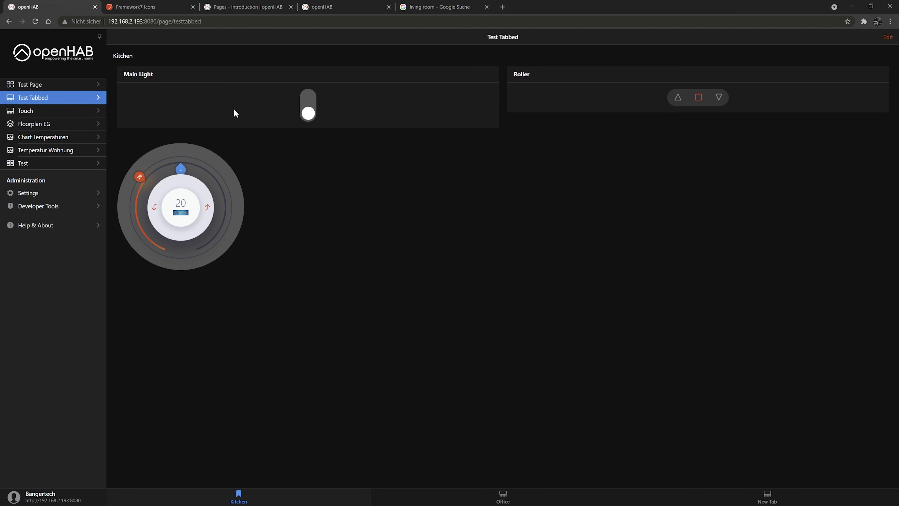
Step: View the home page's Overview and look through its Locations, Equipment and Properties sections
click(70, 57)
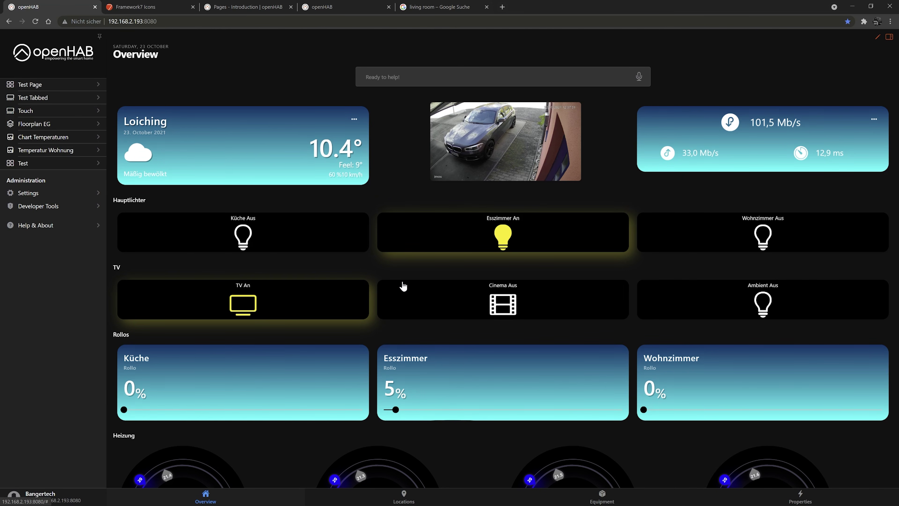
click(404, 497)
click(602, 497)
click(797, 496)
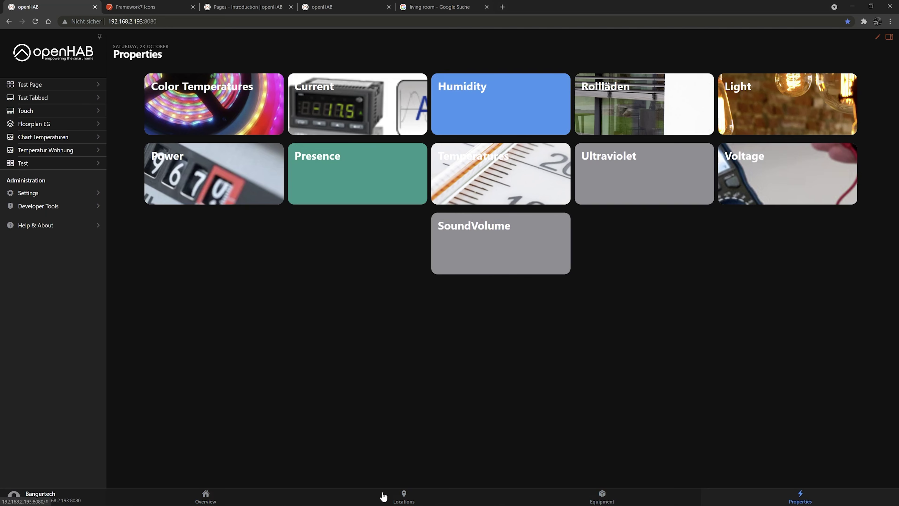
Step: View the home page's Overview and the Test Tabbed page
click(257, 497)
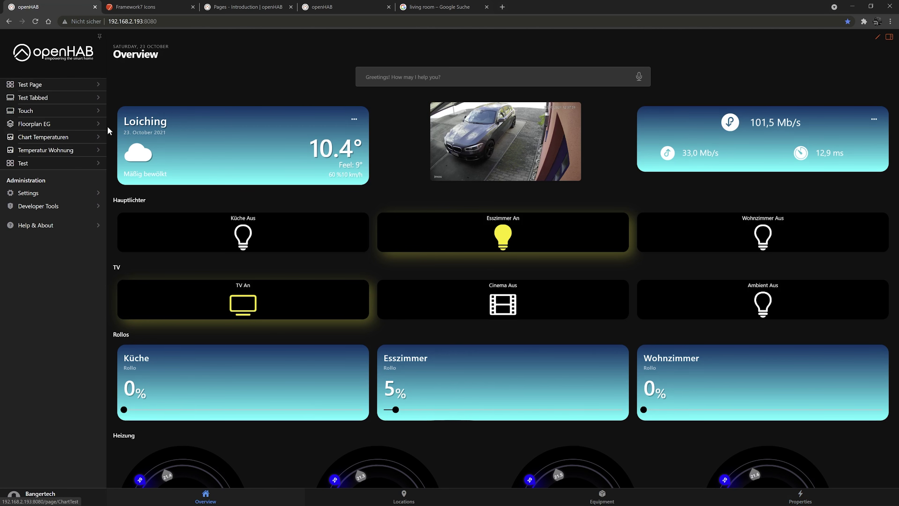
click(61, 103)
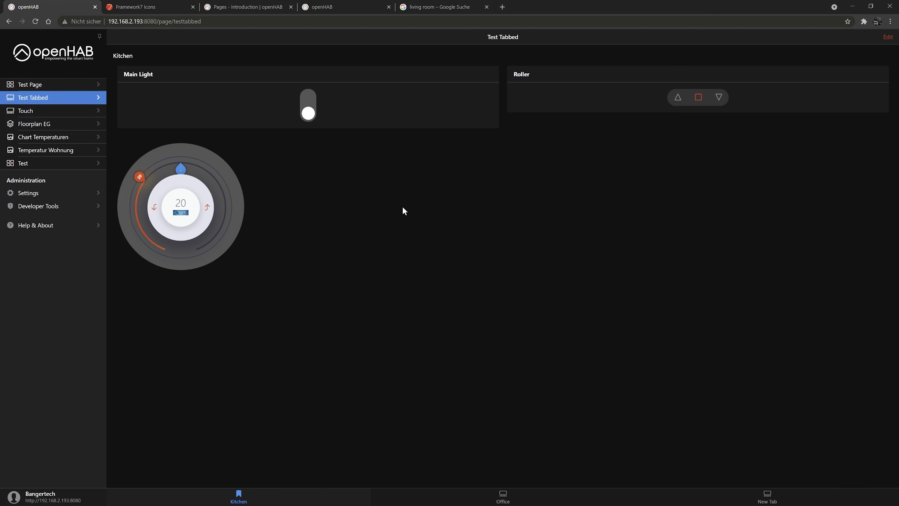
Step: Create a new floor plan page with the ID testfloorplan and the label Floorplan Test
click(51, 196)
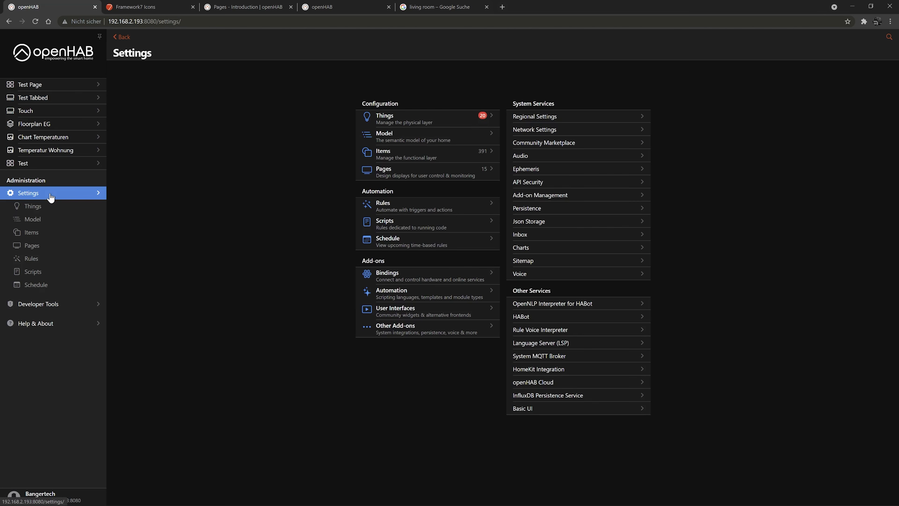
click(427, 174)
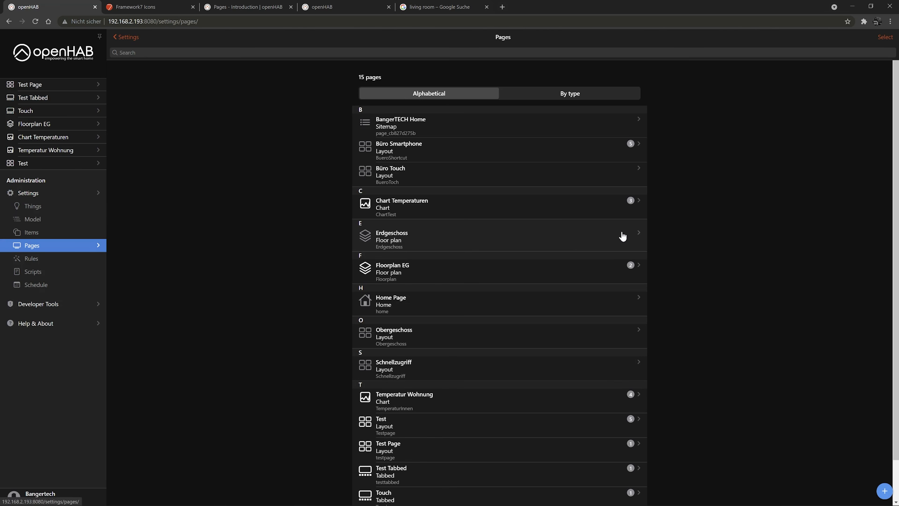
scroll(723, 285, down, 2)
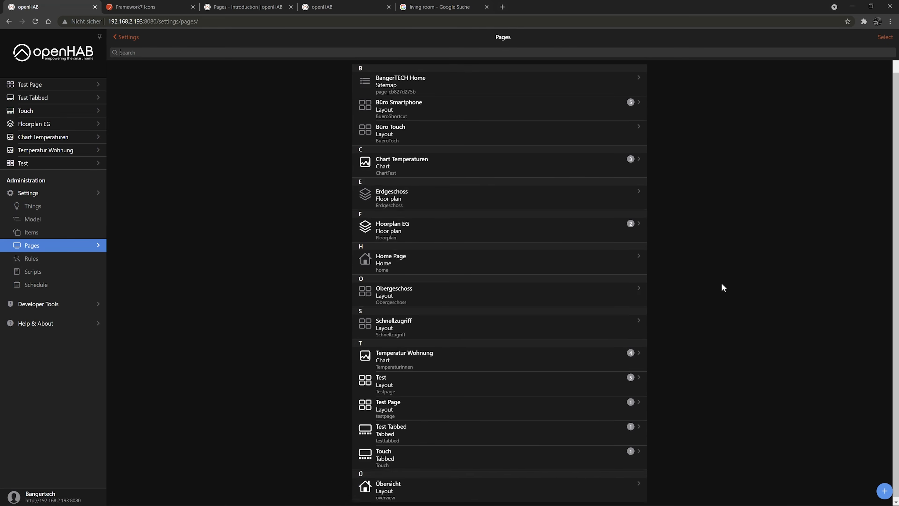
click(885, 493)
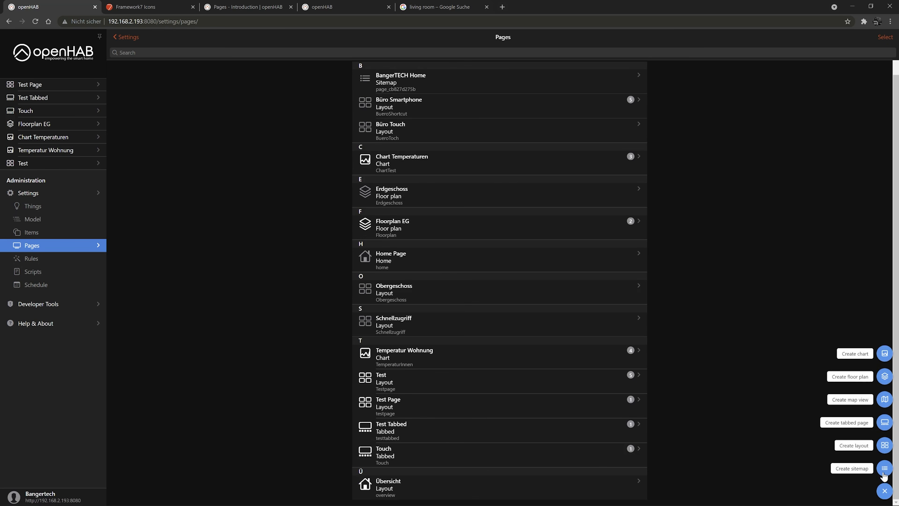
click(883, 377)
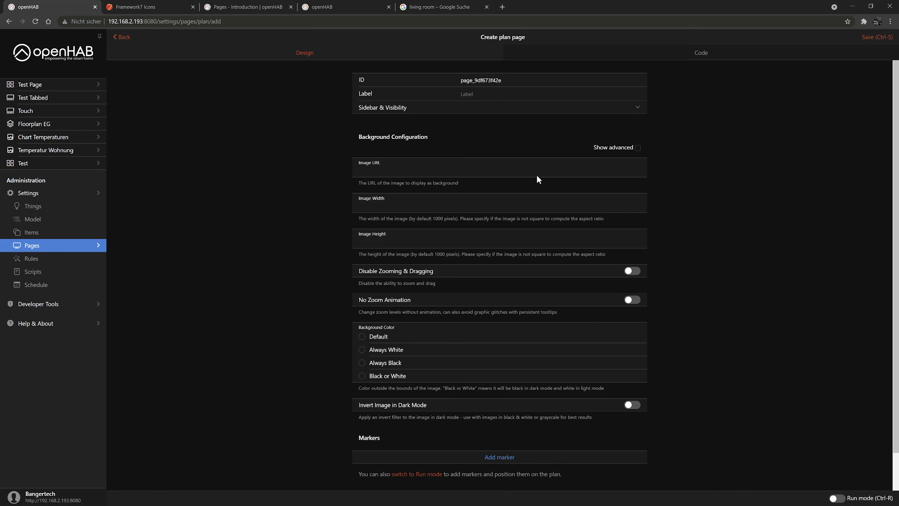
drag(515, 85, 440, 78)
text(testfloorplan)
click(481, 95)
text(Flo)
Step: Enable Show on sidebar for the Floorplan Test page and save it
click(517, 108)
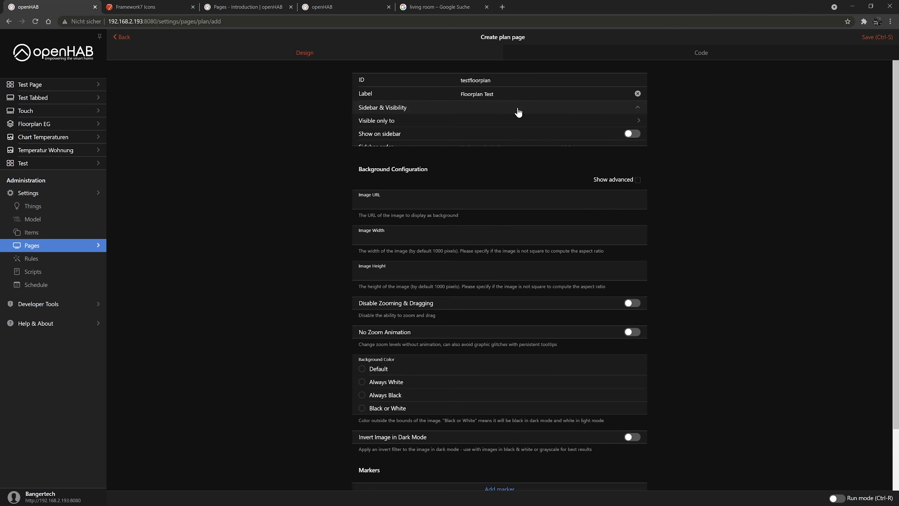
click(632, 133)
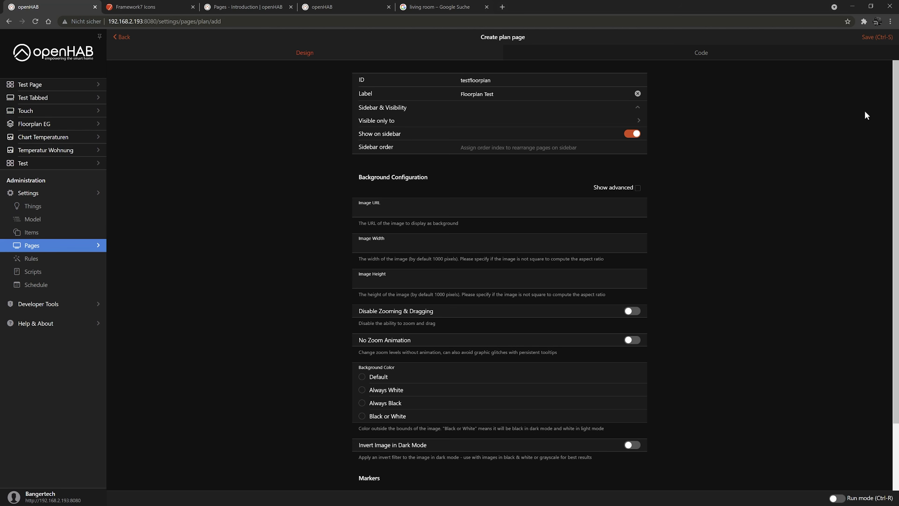
click(874, 37)
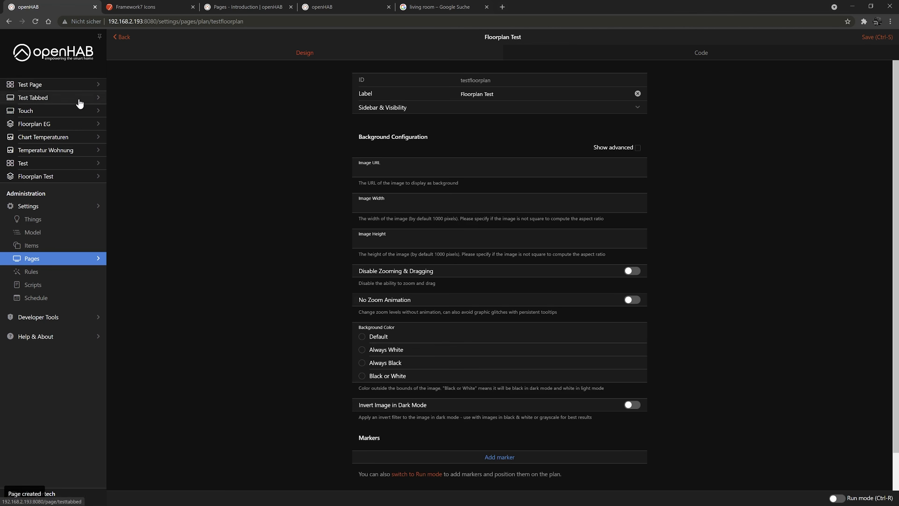
Step: Copy the background image URL from the configuration of the existing Floorplan EG page
click(61, 125)
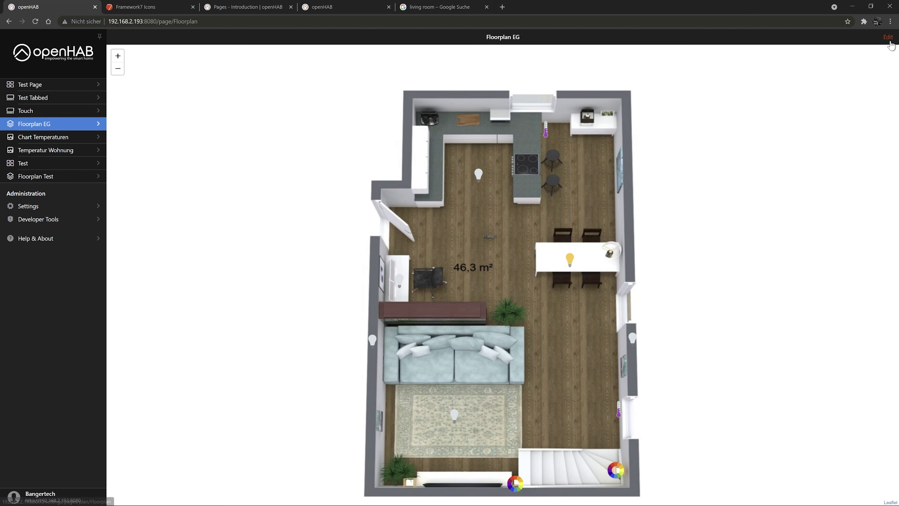
click(889, 39)
triple_click(464, 171)
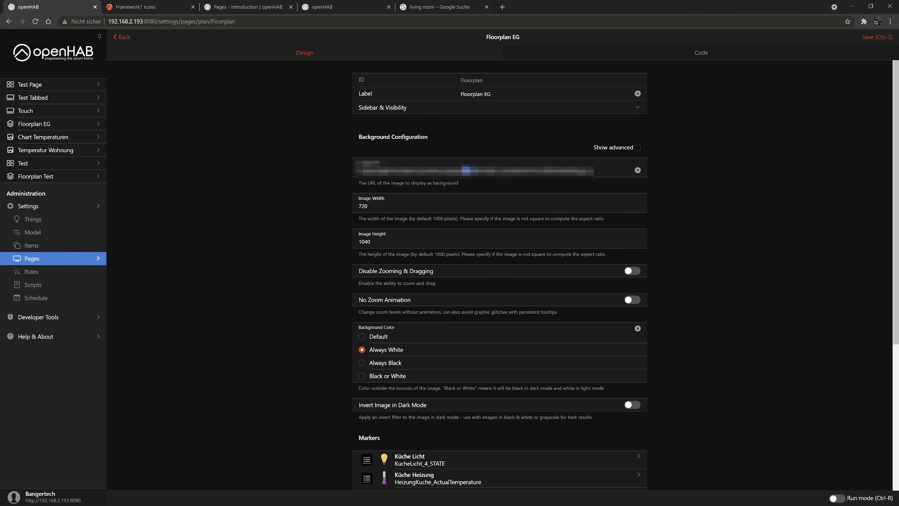
right_click(462, 173)
click(499, 204)
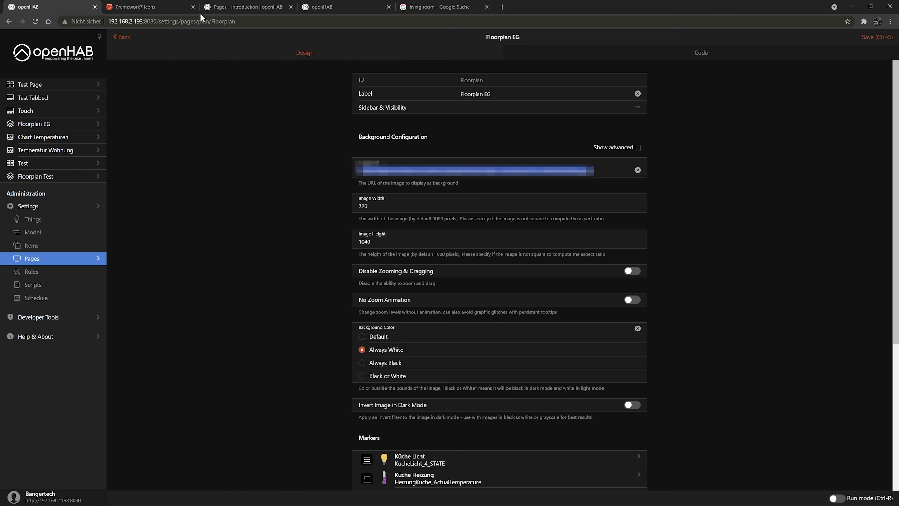
Step: Paste the copied image URL into Floorplan Test's background, set the image width to 750, save and view the page
click(56, 180)
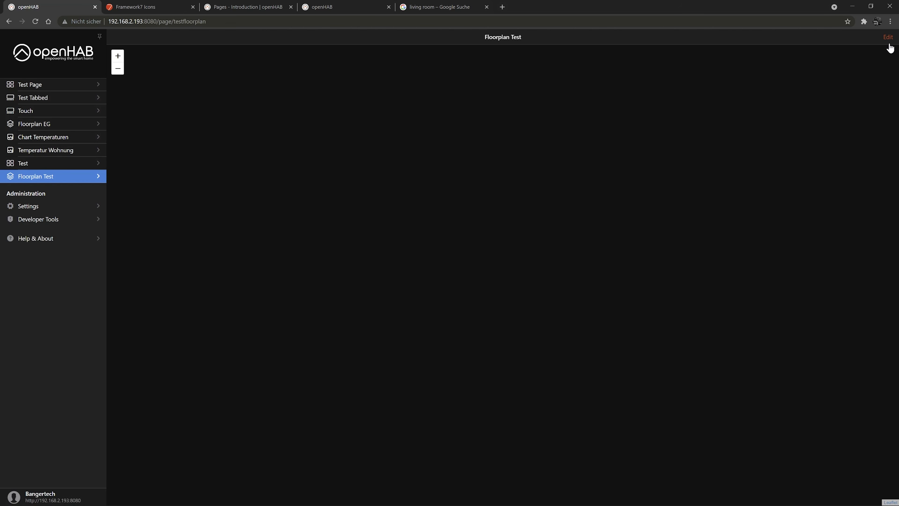
click(889, 44)
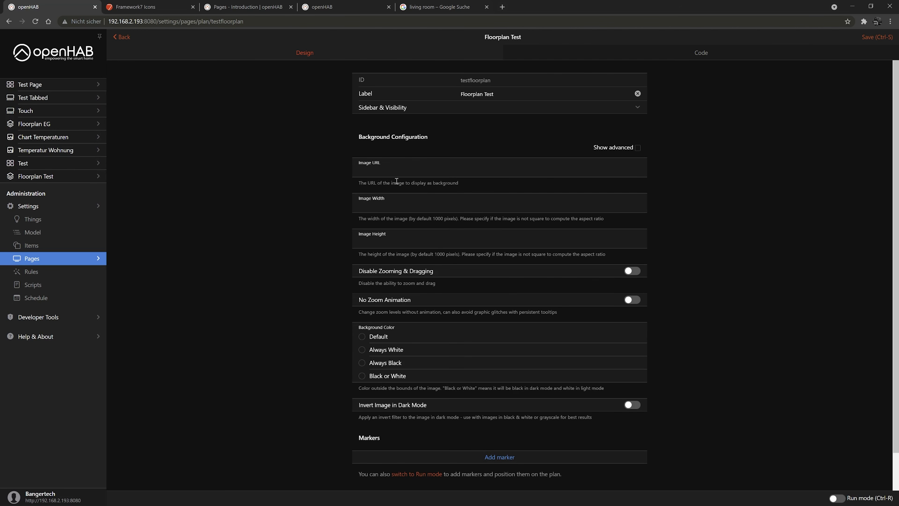
right_click(381, 173)
click(410, 236)
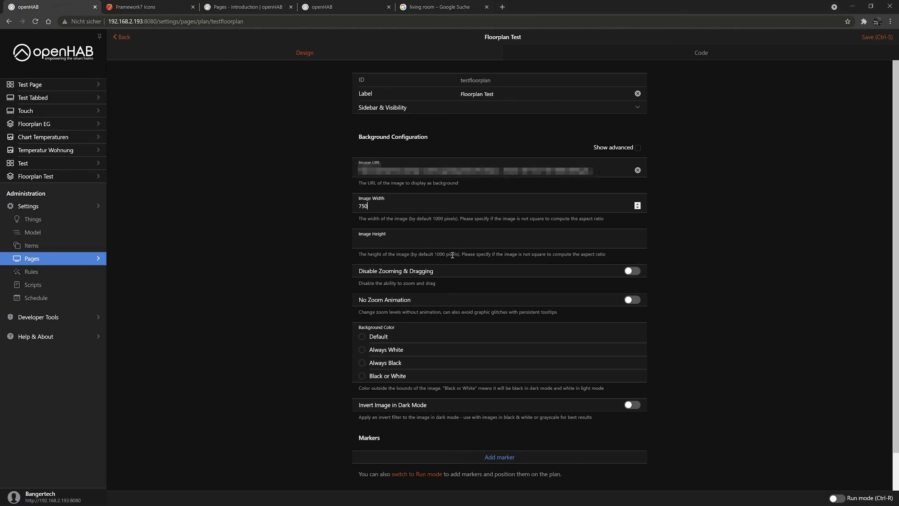
click(668, 239)
click(870, 37)
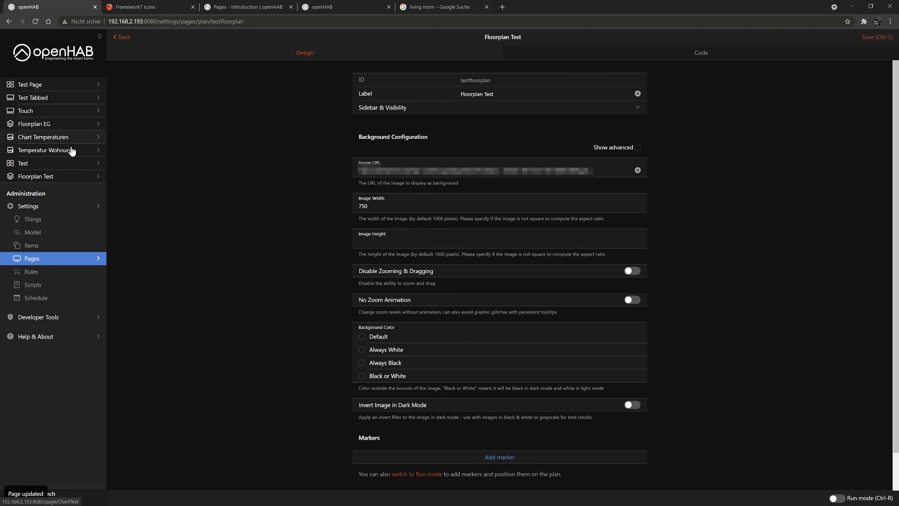
click(67, 180)
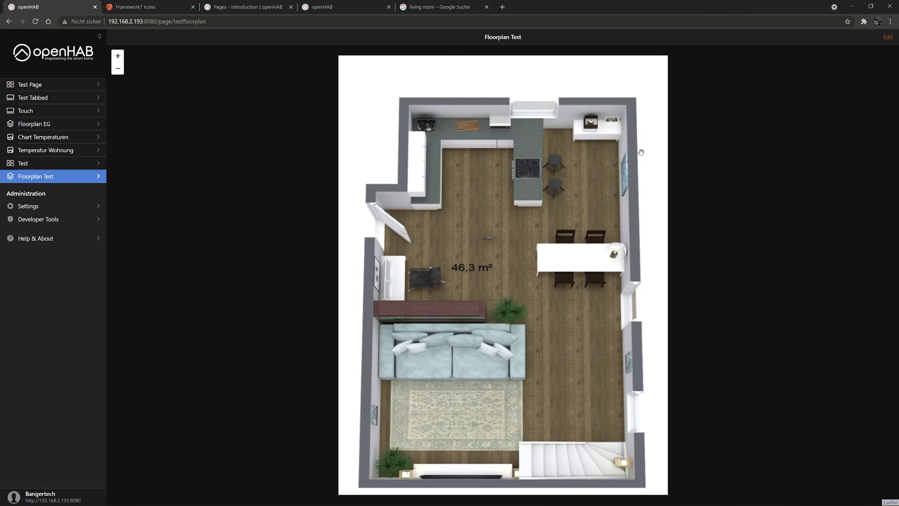
Step: Add a marker to the Floorplan Test page and name it Kitchen
click(888, 38)
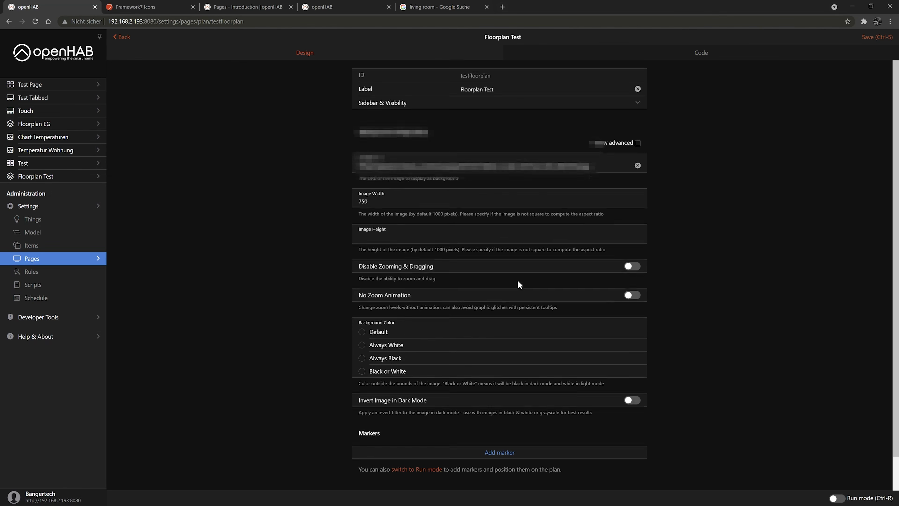
scroll(515, 319, down, 2)
click(502, 408)
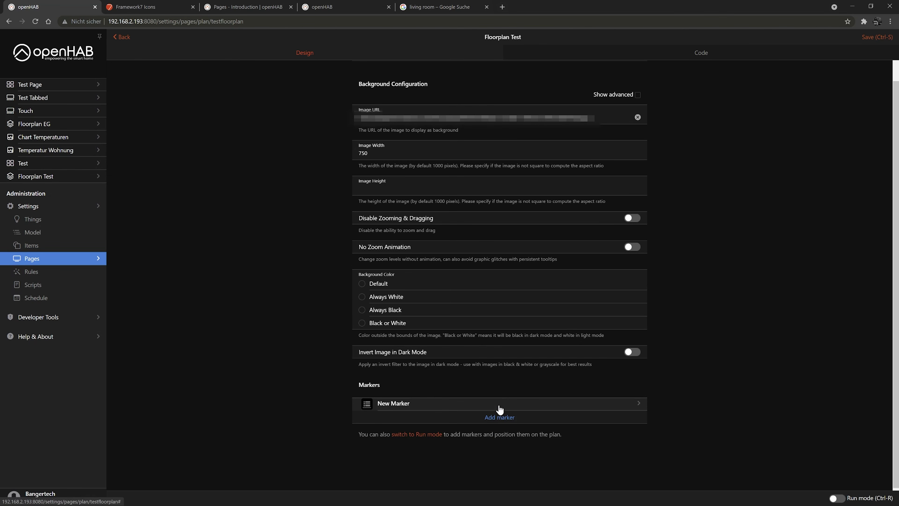
click(392, 406)
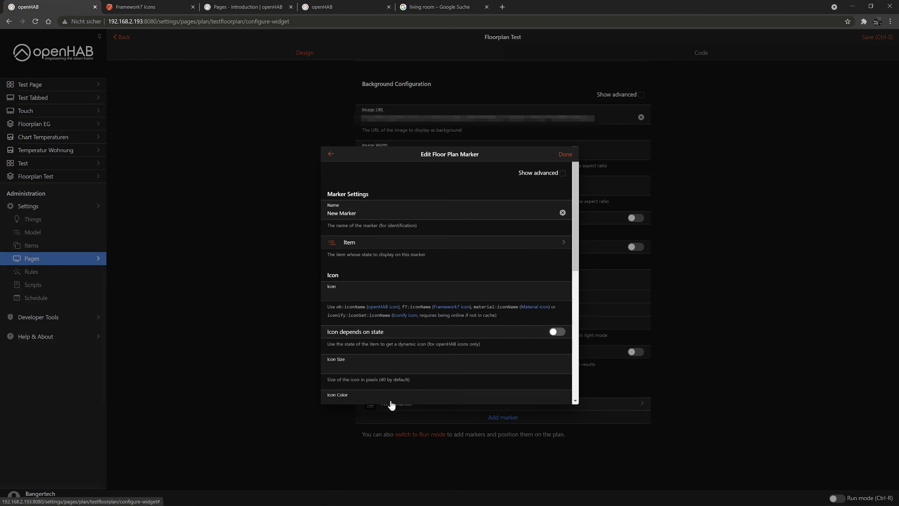
drag(362, 206, 318, 208)
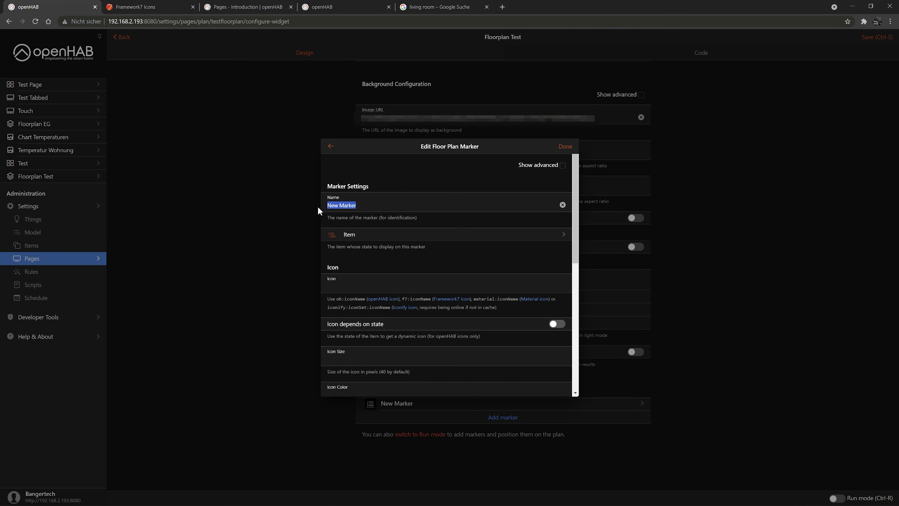
text(Kitchen)
Step: Assign the Küche Licht switch from Home > Kitchen as the Kitchen marker's item
click(333, 236)
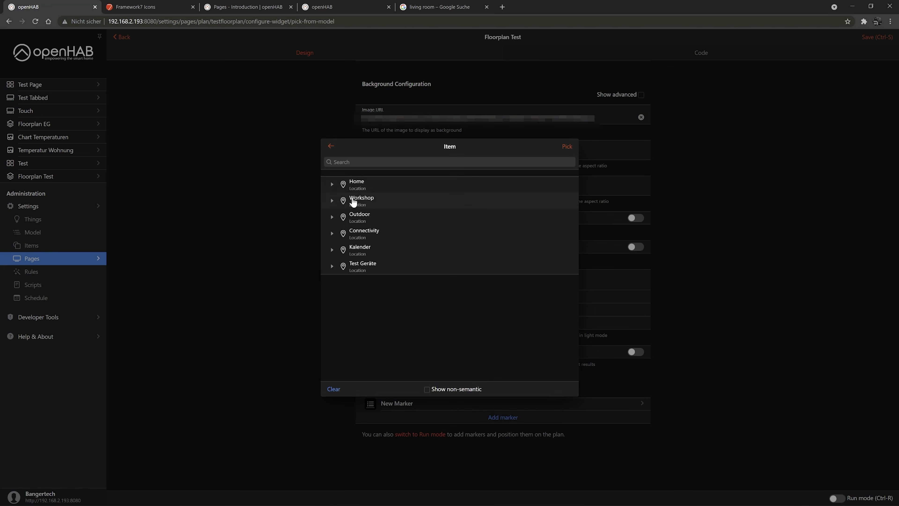
click(333, 185)
click(344, 217)
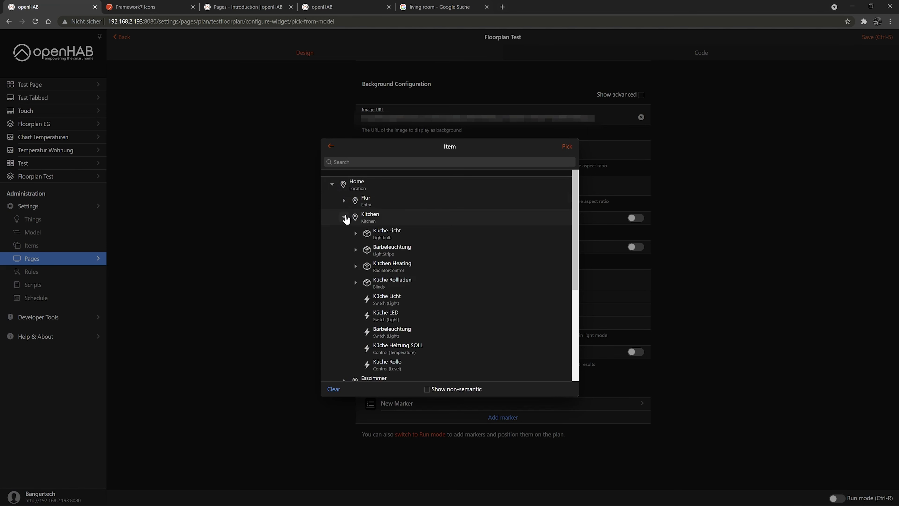
click(356, 233)
click(410, 254)
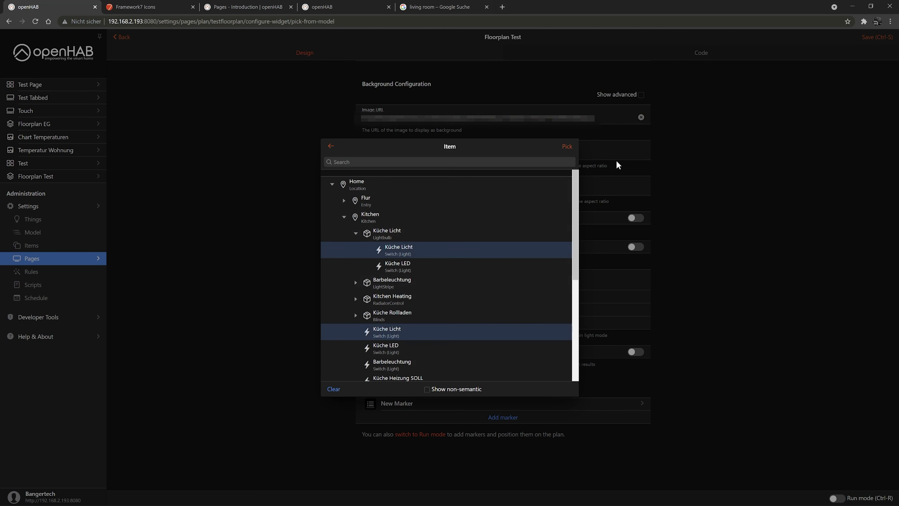
click(567, 146)
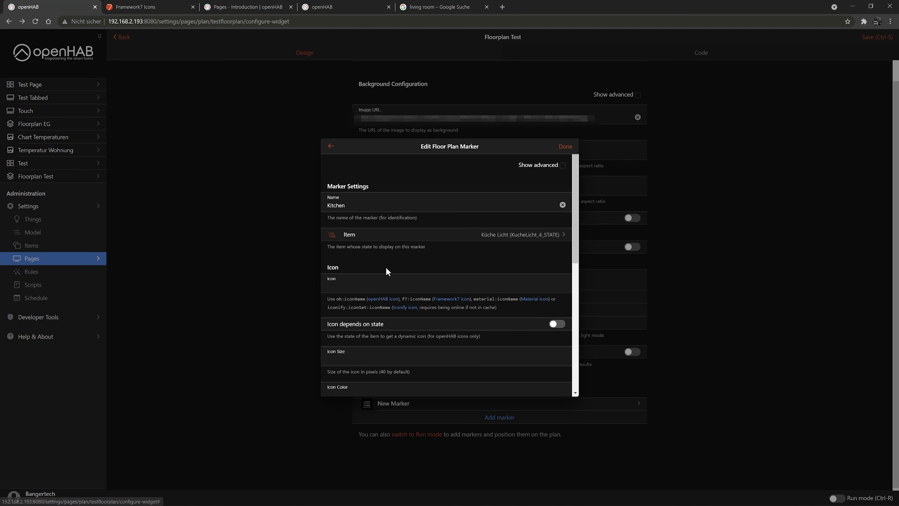
Step: Look up the openHAB classic icons, set the Kitchen marker's icon to lightbulb, then save and view the floor plan
click(385, 300)
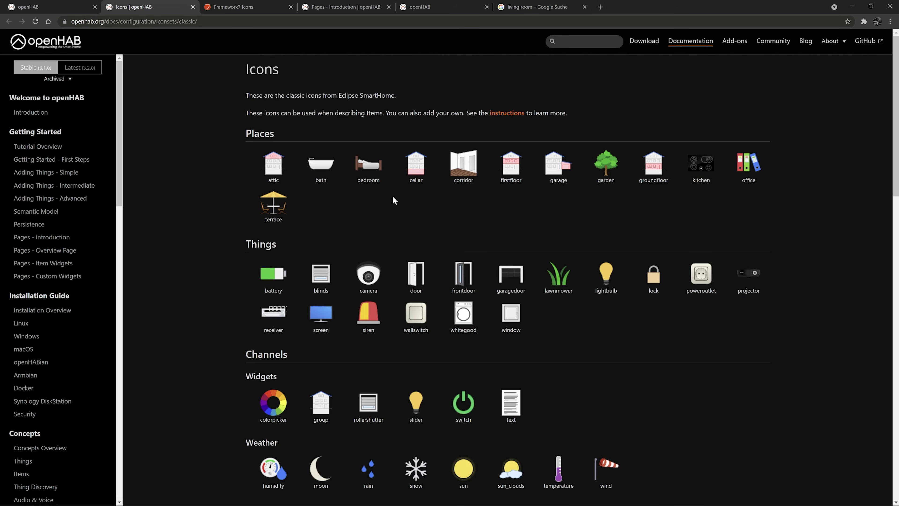
scroll(394, 199, down, 2)
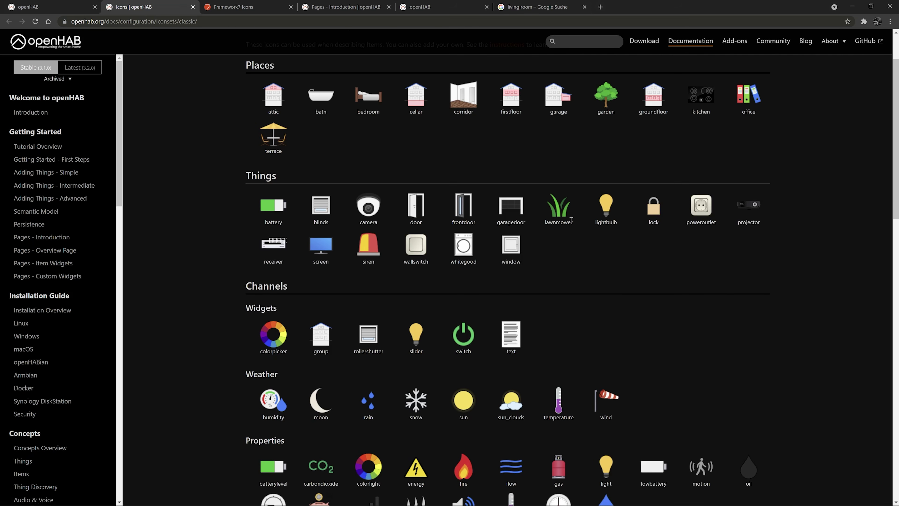
click(58, 6)
click(329, 285)
text(lightbulb)
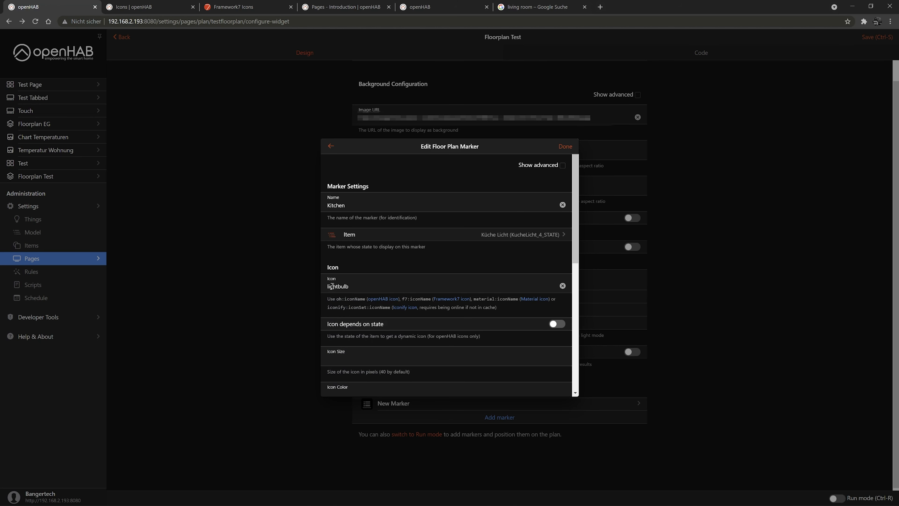
click(566, 147)
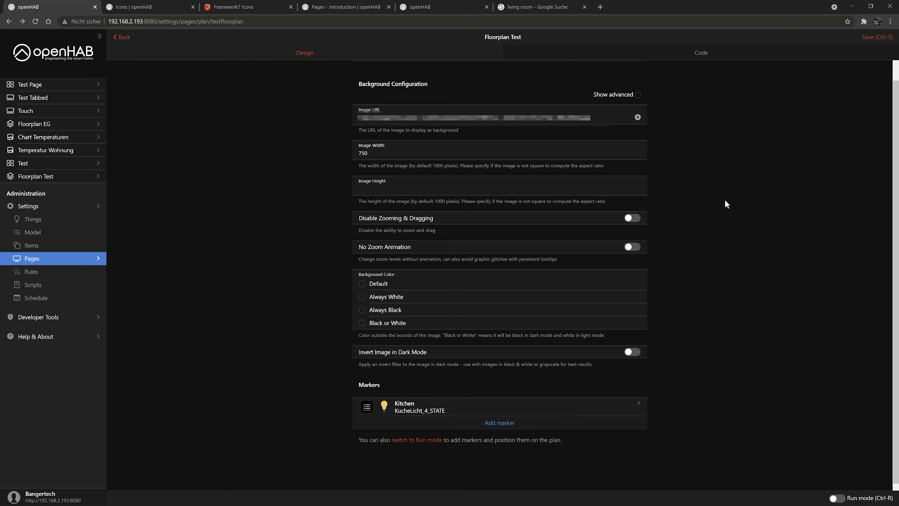
click(874, 37)
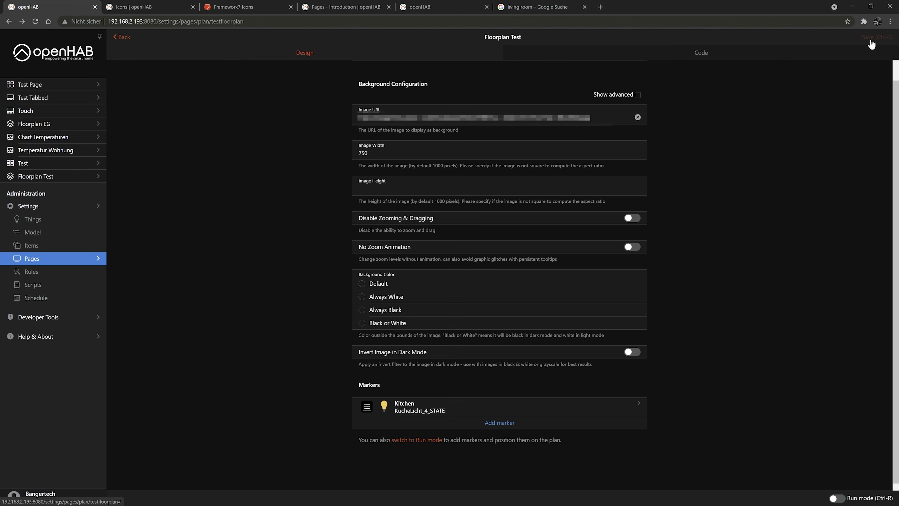
click(58, 181)
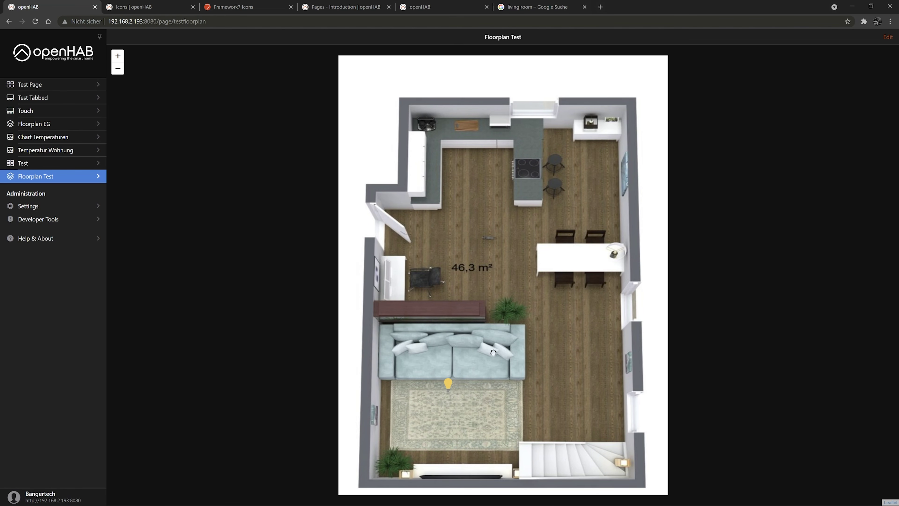
Step: Switch Floorplan Test to run mode, move the lightbulb marker from the living room rug into the kitchen and save the page
click(888, 37)
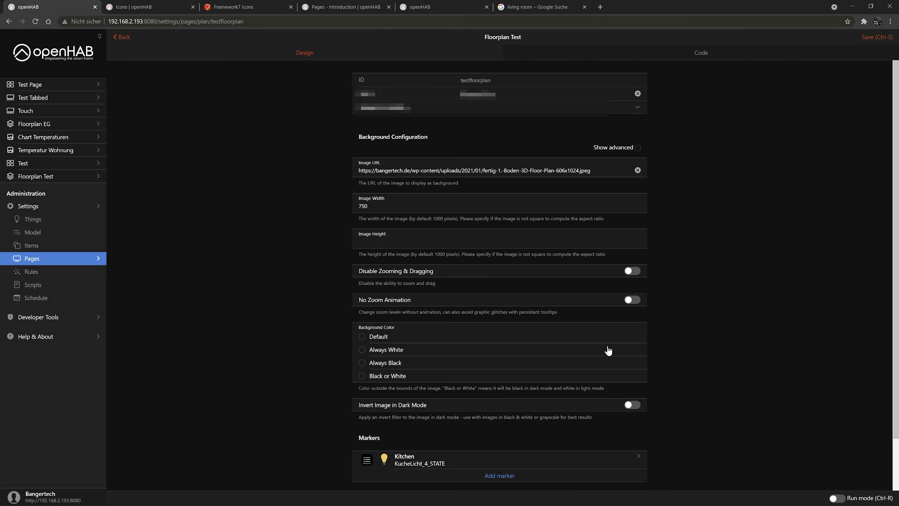
scroll(608, 349, down, 3)
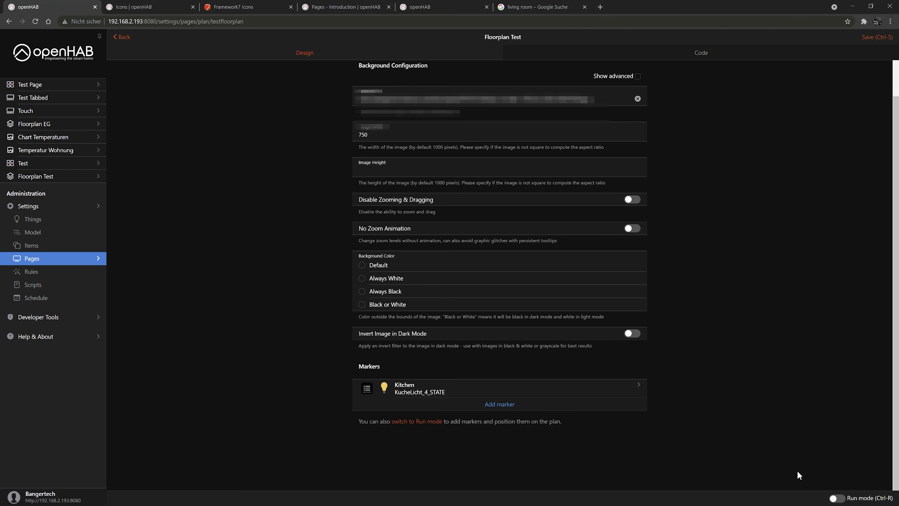
click(835, 498)
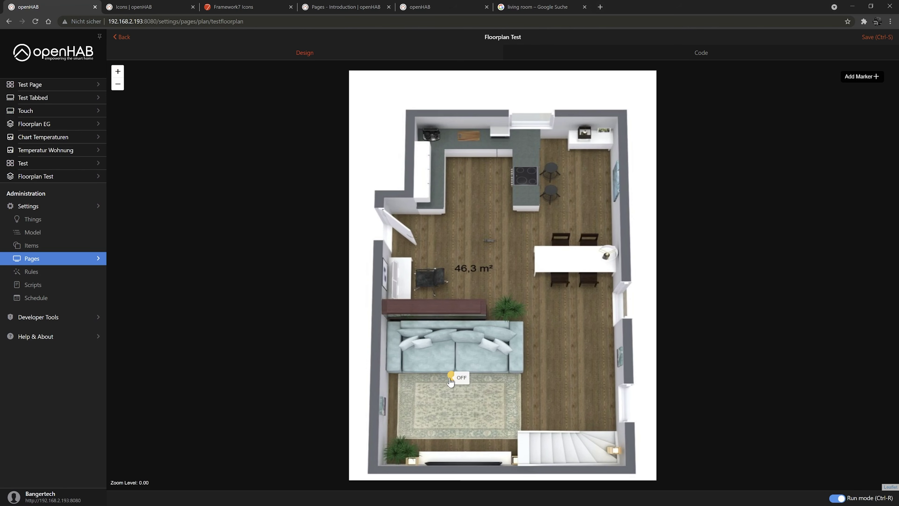
mouse_move(456, 379)
mouse_down()
mouse_move(476, 356)
mouse_move(500, 281)
mouse_move(493, 173)
mouse_move(483, 172)
mouse_up()
click(877, 36)
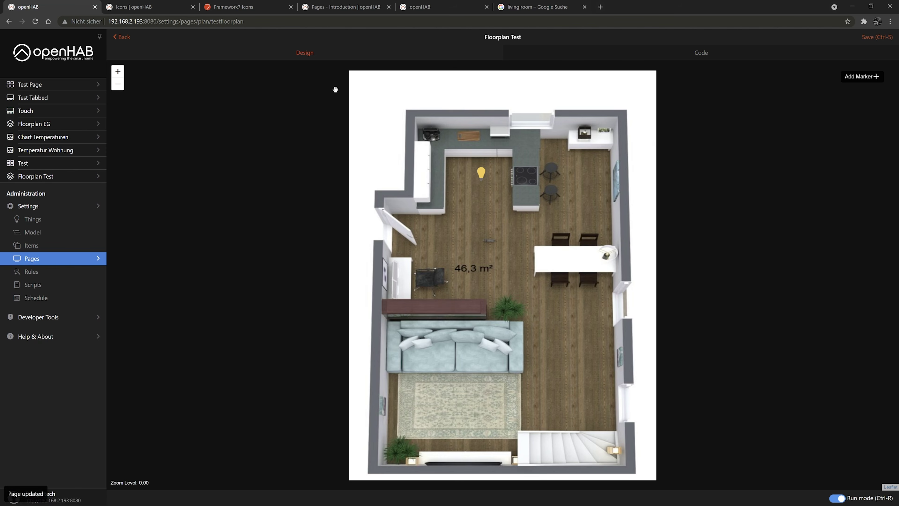
Step: View the Floorplan Test page from the sidebar, then return to the home page's Overview
click(56, 177)
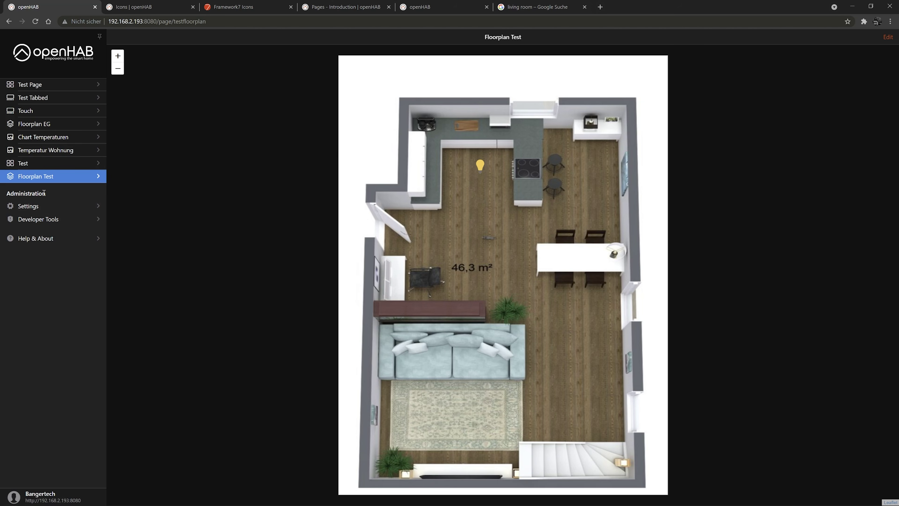
click(55, 211)
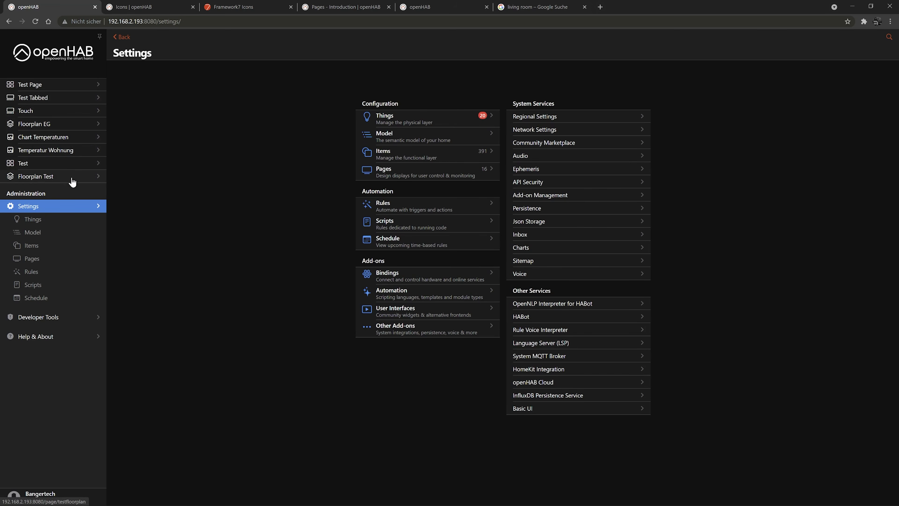
click(66, 56)
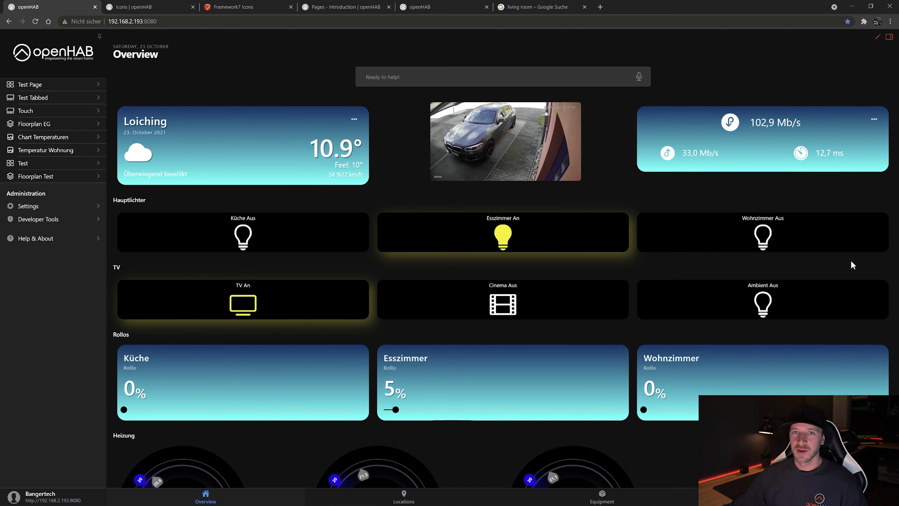